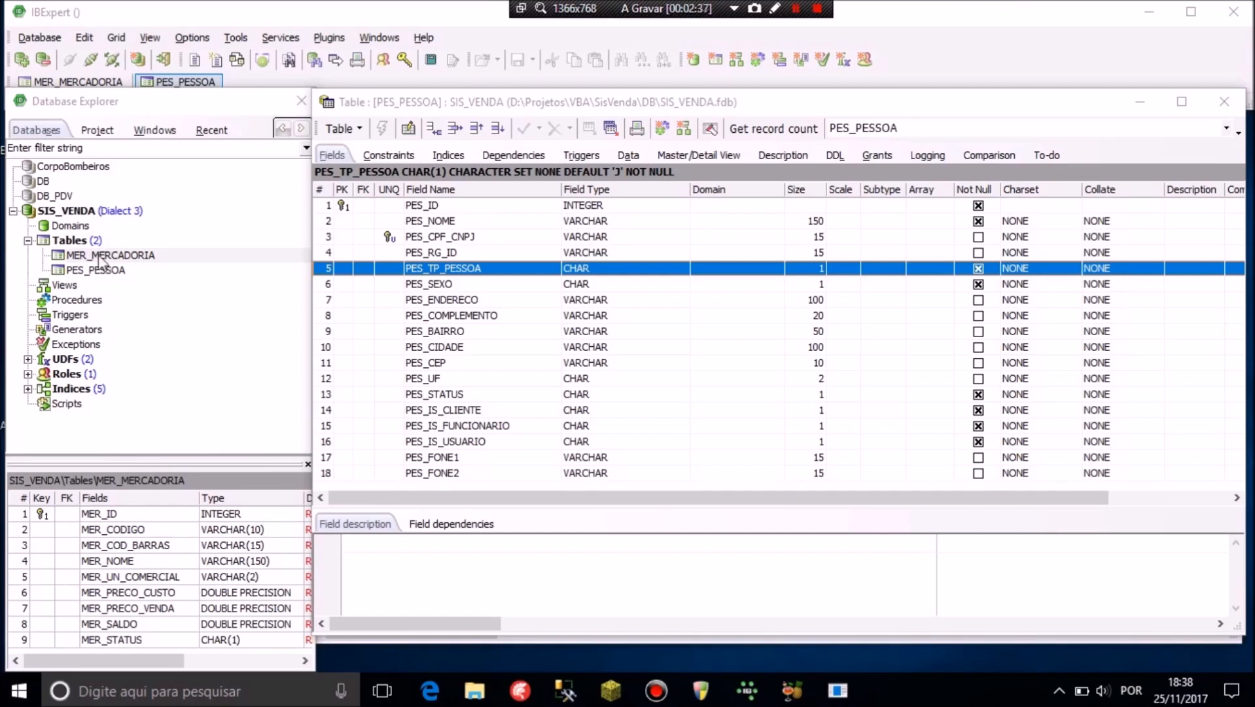
Start a new table in the SIS_VENDA database and select its default name for replacement
{"action": "left_click", "coordinate": [73, 242]}
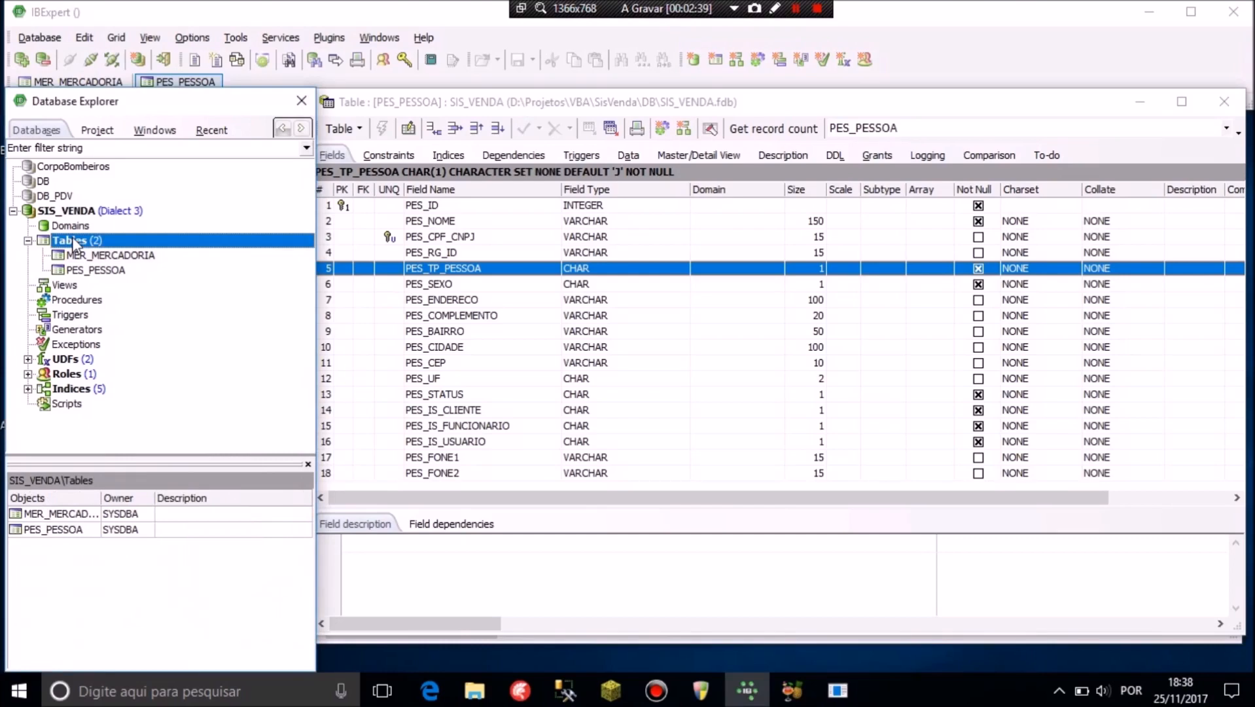
{"action": "right_click", "coordinate": [72, 243]}
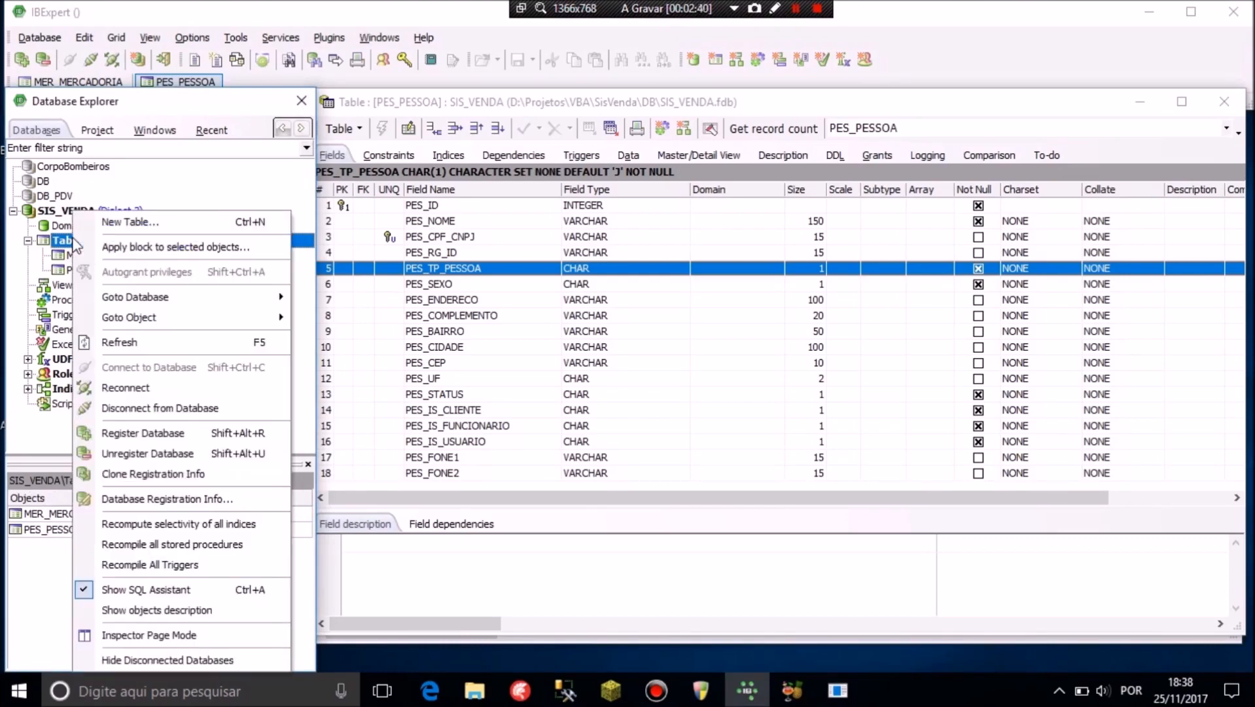
{"action": "left_click", "coordinate": [131, 223]}
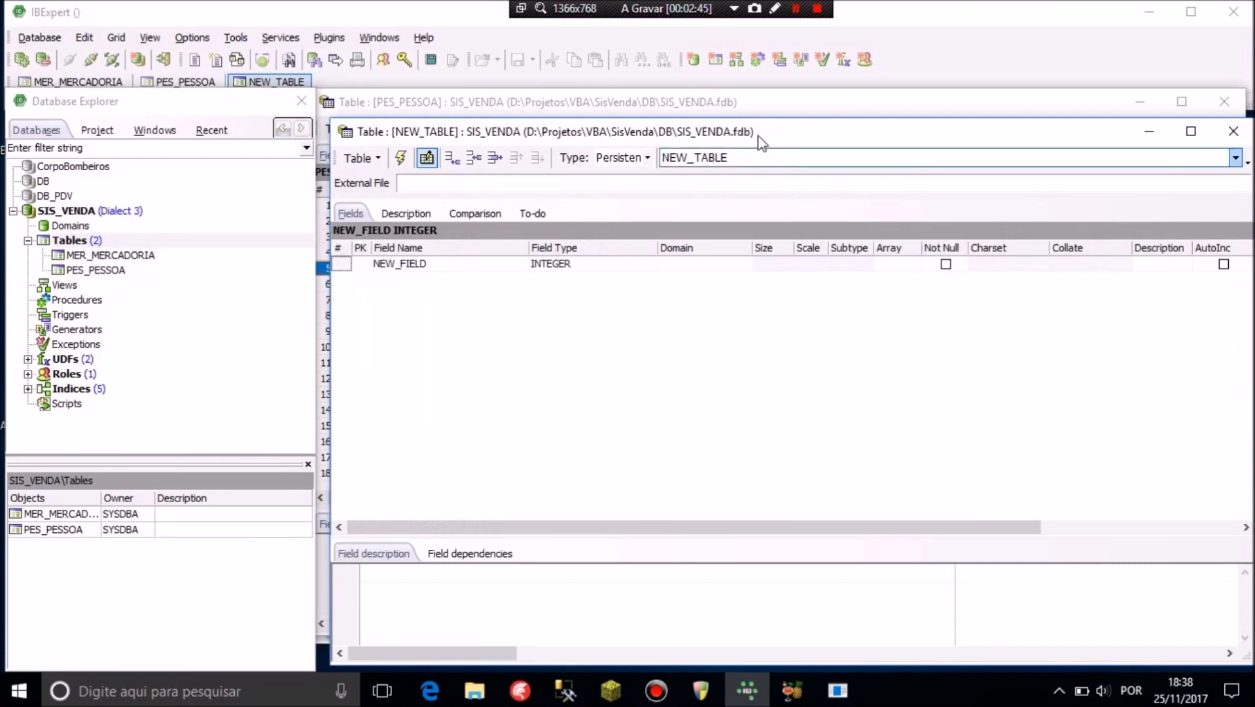
{"action": "left_click", "coordinate": [785, 156]}
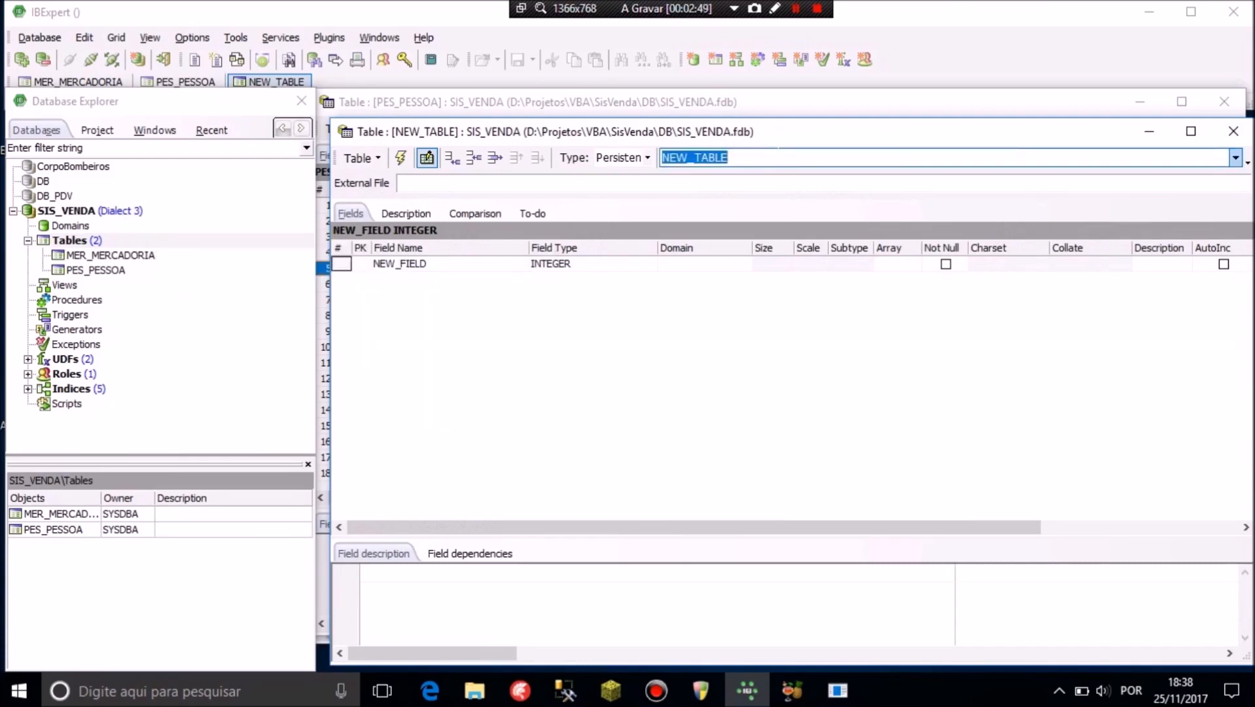
{"action": "type", "text": "VEN_"}
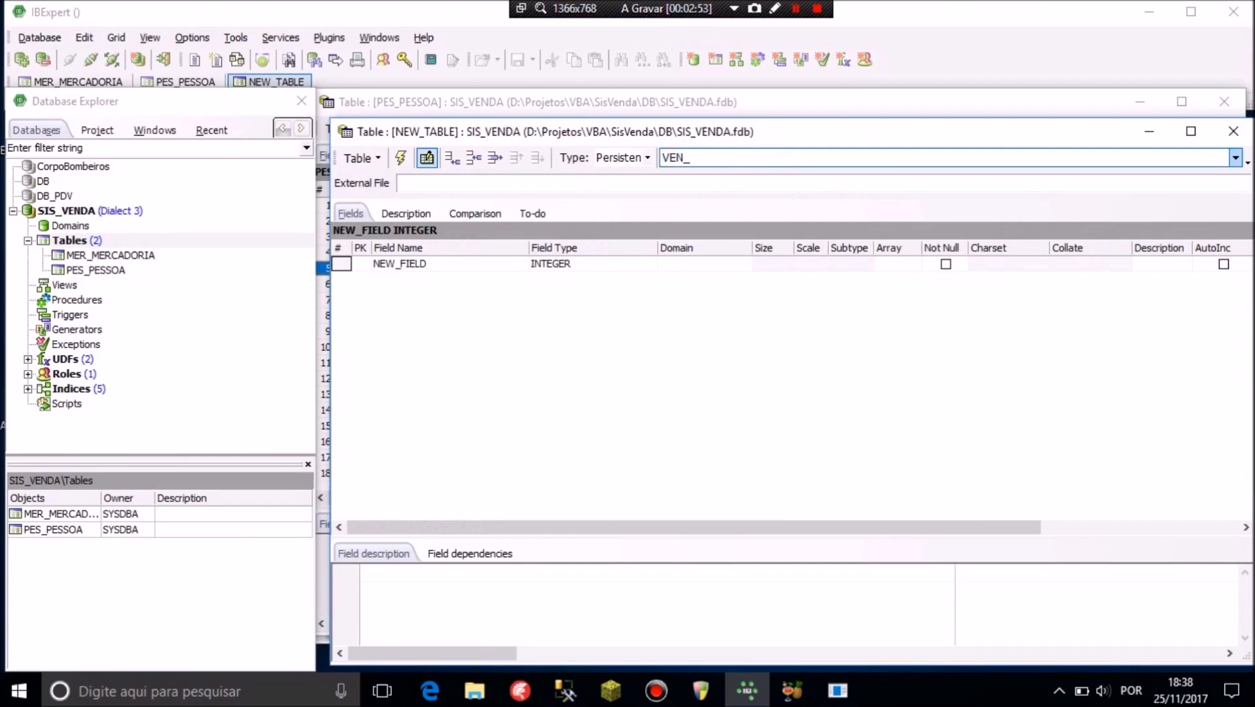
{"action": "type", "text": "VENDA"}
{"action": "key", "text": "BackSpace"}
{"action": "key", "text": "BackSpace"}
{"action": "key", "text": "BackSpace"}
{"action": "key", "text": "BackSpace"}
{"action": "key", "text": "BackSpace"}
{"action": "key", "text": "BackSpace"}
{"action": "key", "text": "BackSpace"}
{"action": "key", "text": "BackSpace"}
{"action": "key", "text": "BackSpace"}
Name the new table NTF_NOTA_FISCAL and align its window beside the Database Explorer
{"action": "type", "text": "NTF_NOTA_FISCAL"}
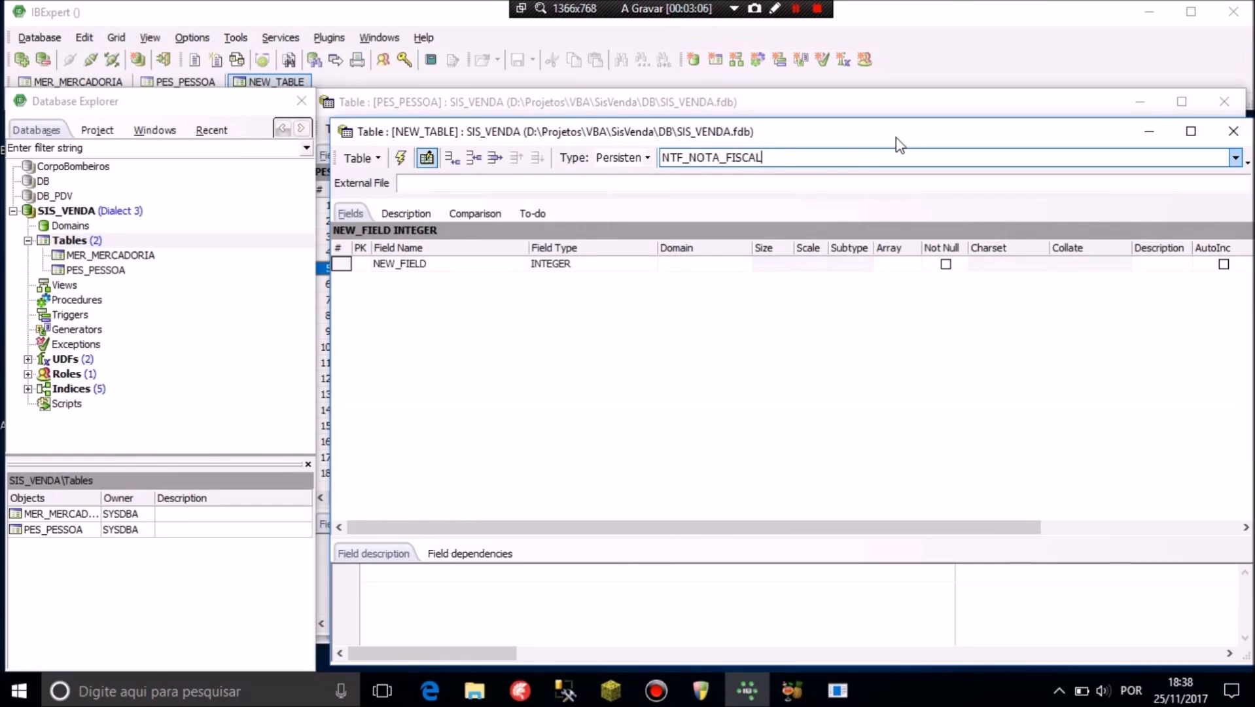
{"action": "left_click_drag", "start_coordinate": [889, 140], "coordinate": [886, 113]}
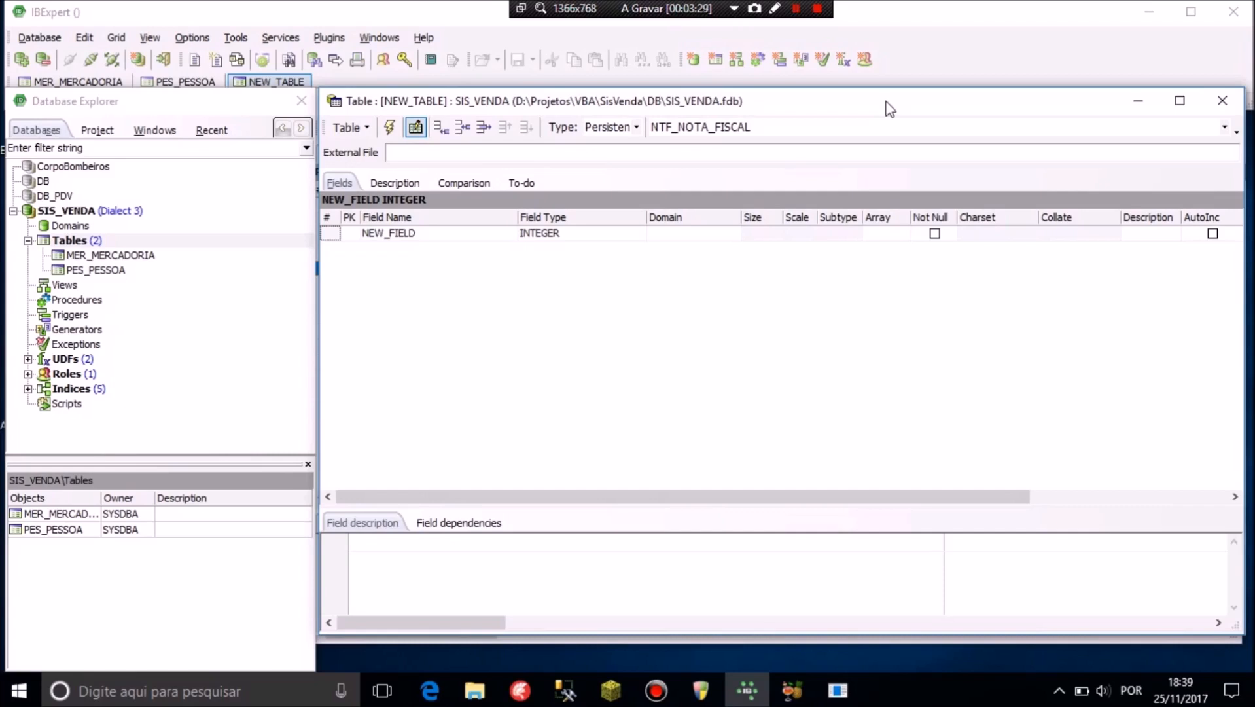
{"action": "left_click_drag", "start_coordinate": [861, 108], "coordinate": [870, 108]}
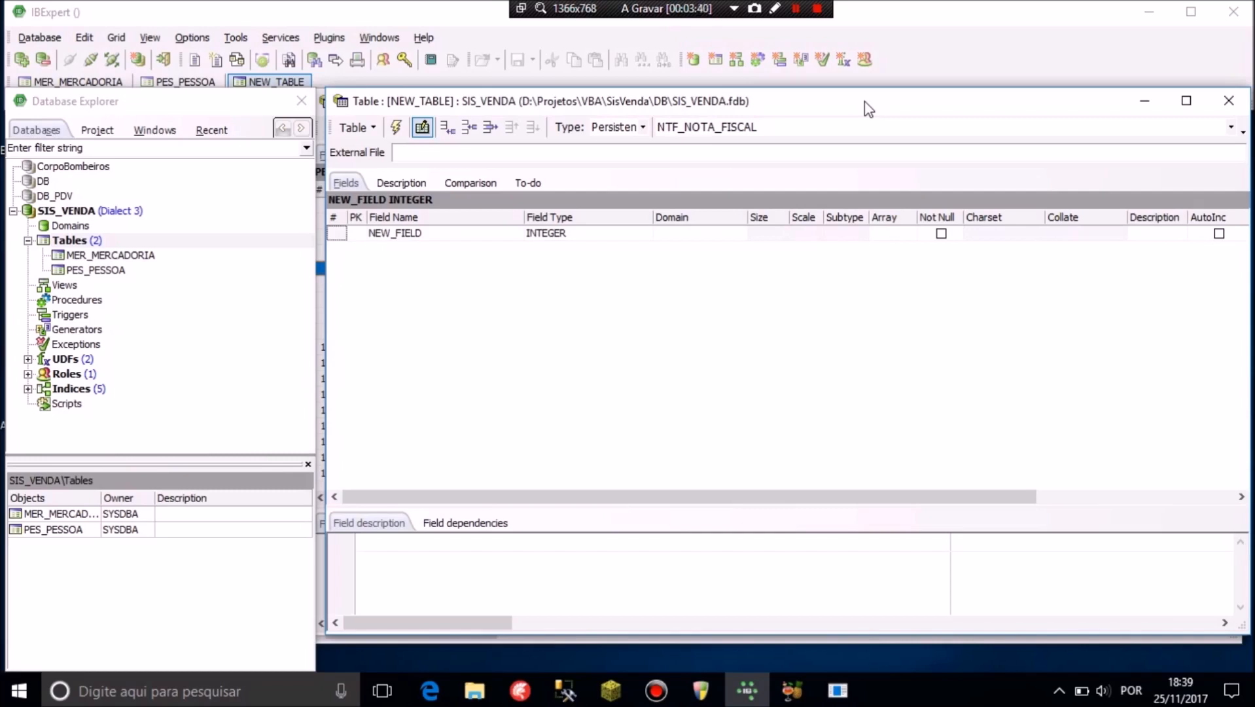
{"action": "double_click", "coordinate": [818, 127]}
{"action": "left_click", "coordinate": [817, 127]}
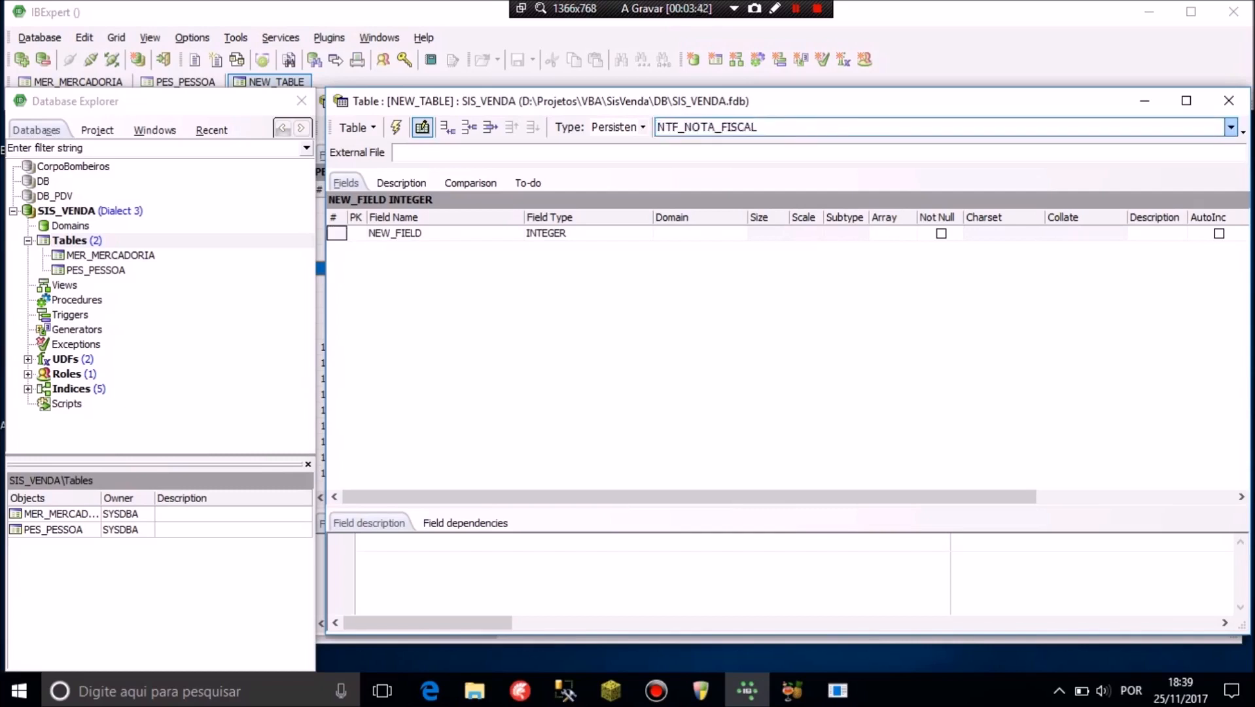
Rename the table's first INTEGER field to NTF_ID
{"action": "left_click", "coordinate": [458, 233]}
{"action": "type", "text": "NTF"}
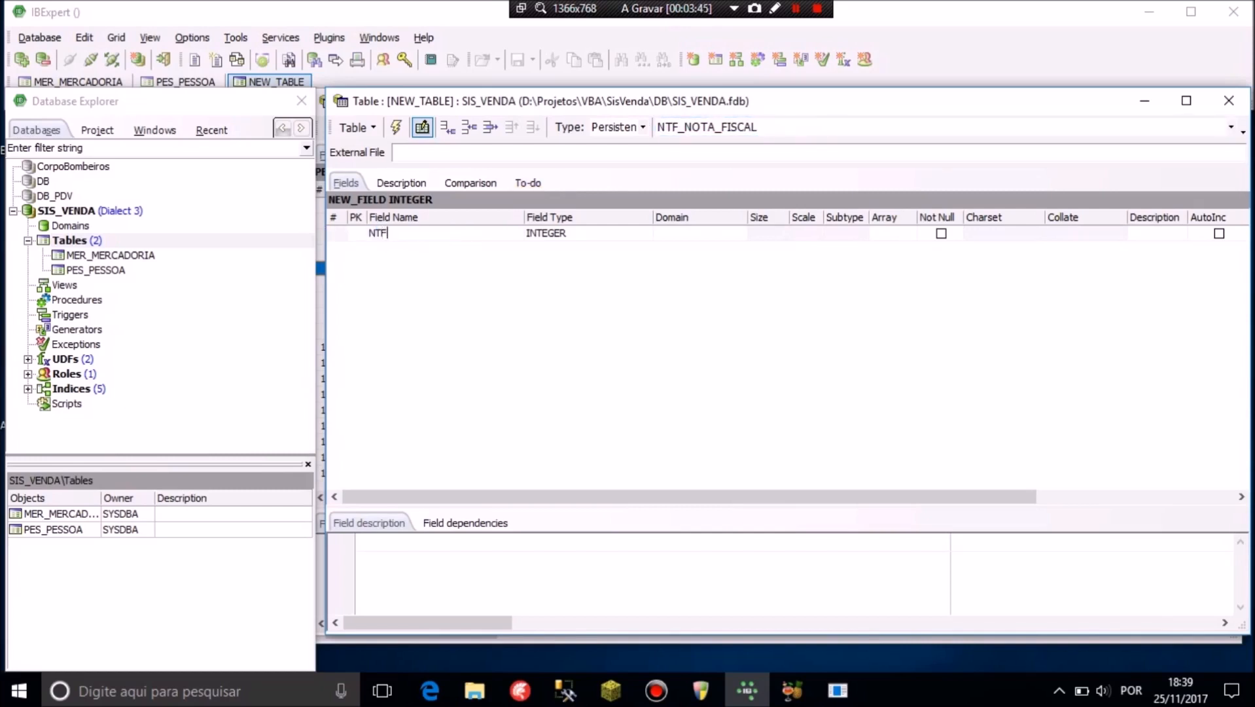
{"action": "type", "text": "_ID"}
{"action": "key", "text": "Return"}
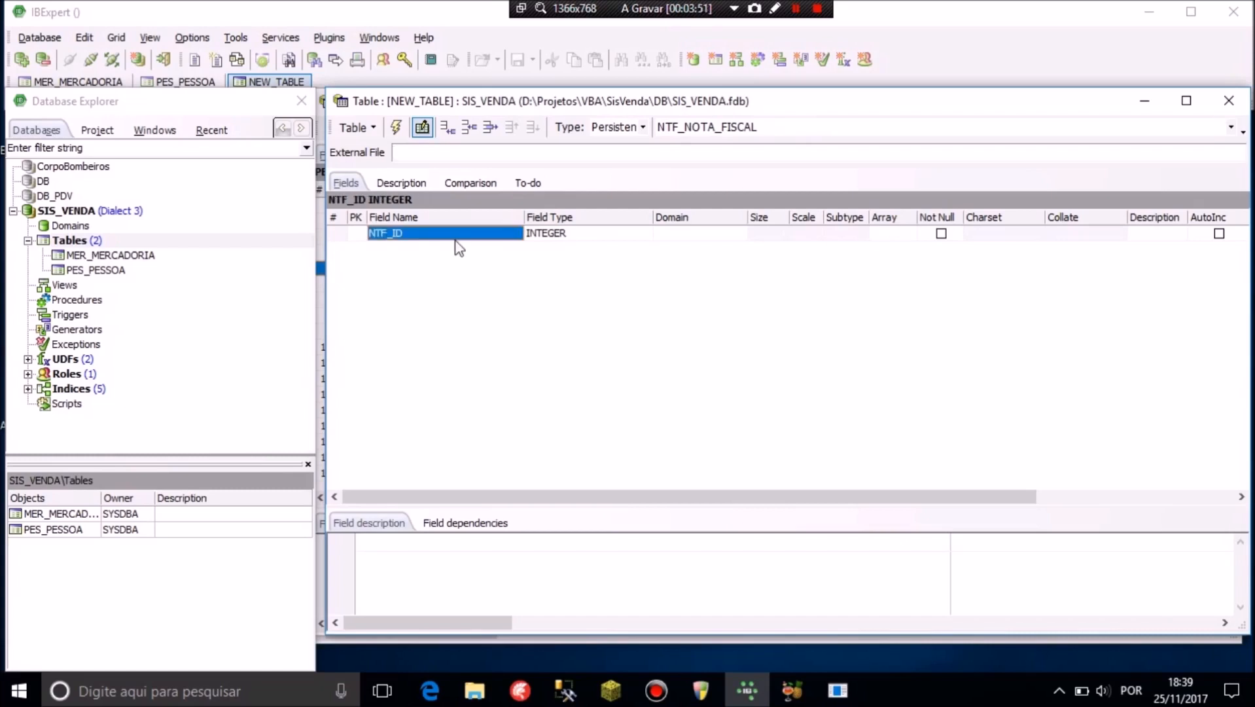
Add a second INTEGER field named NTF_PES_ID below NTF_ID
{"action": "key", "text": "Down"}
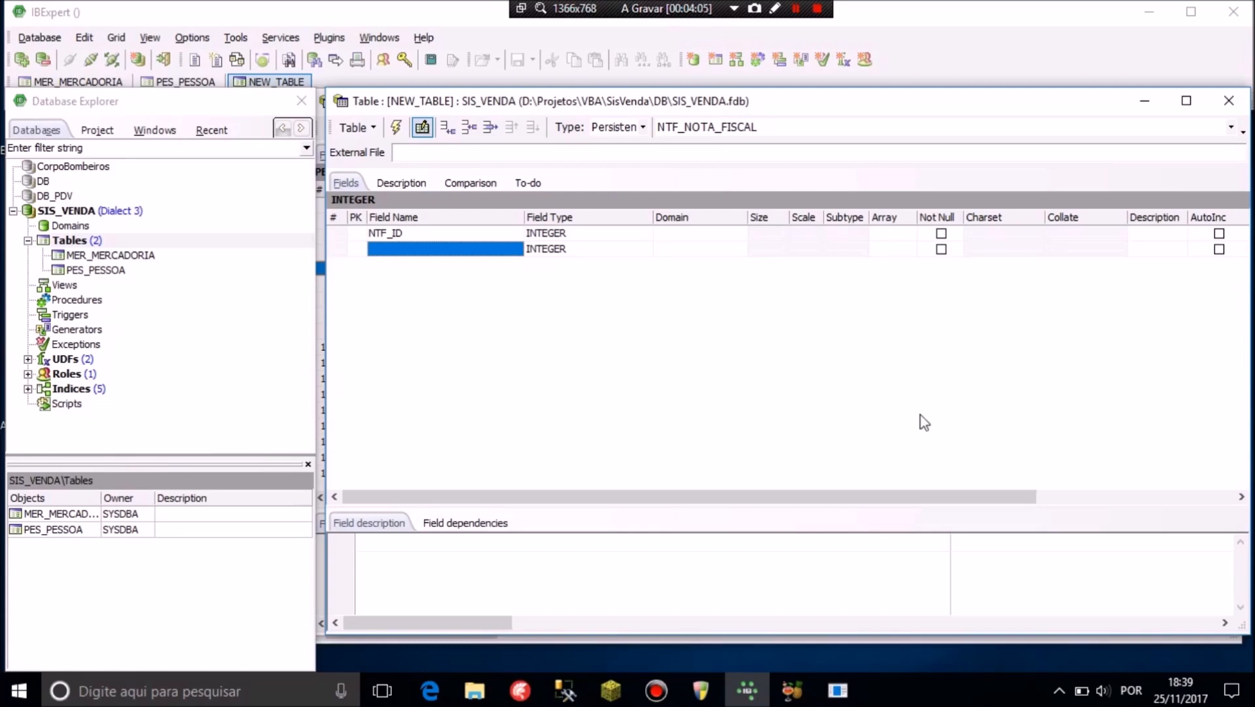
{"action": "left_click", "coordinate": [442, 252]}
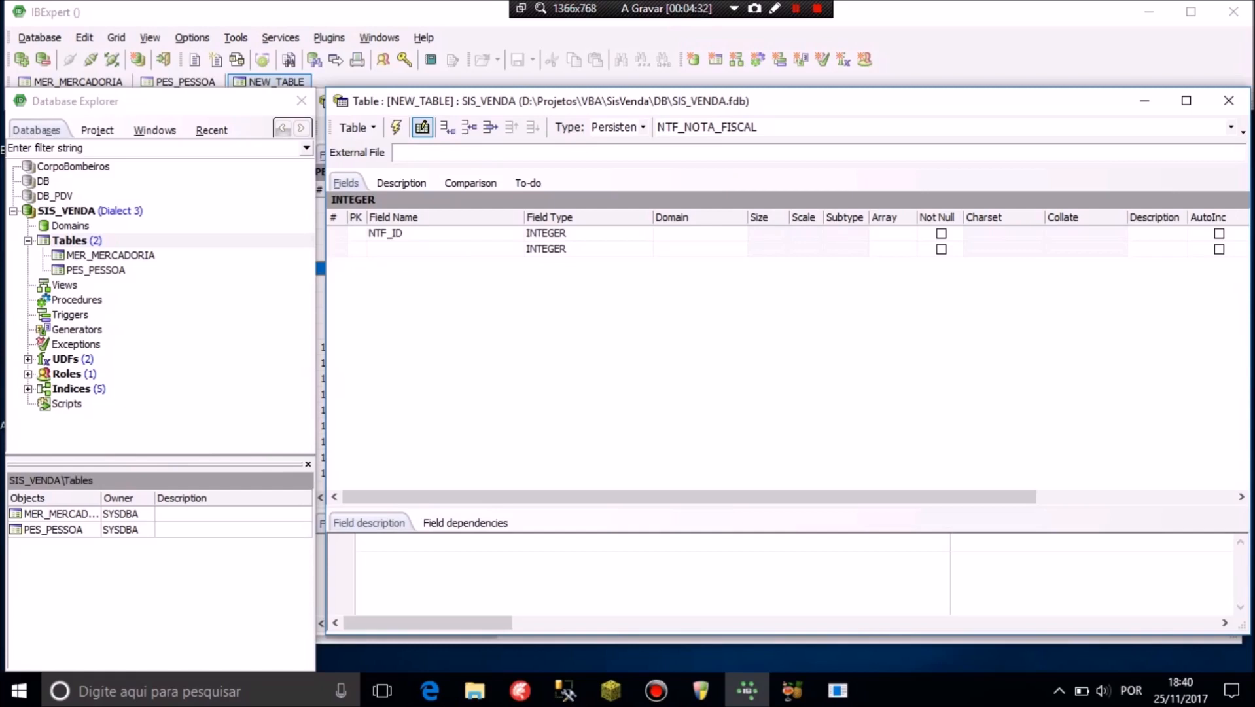
{"action": "type", "text": "NTF_"}
{"action": "type", "text": "PES_ID"}
{"action": "key", "text": "Return"}
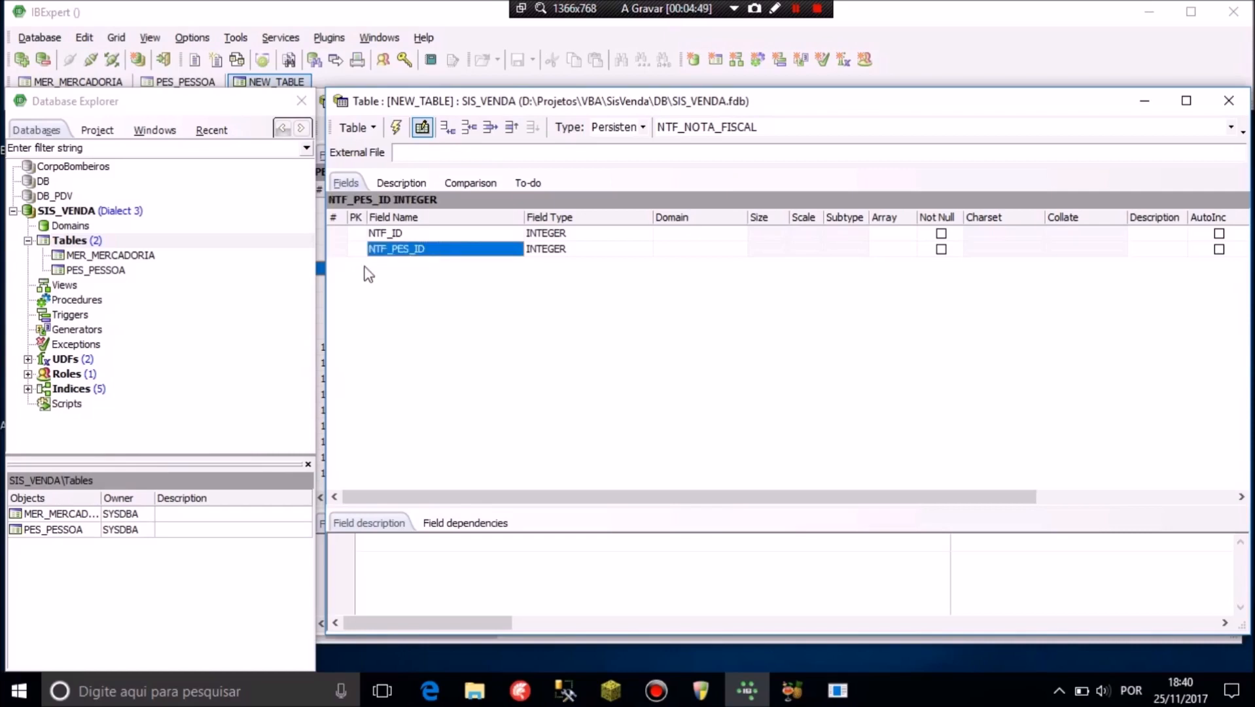
Look at the PES_ID field in the PES_PESSOA table, and close that table's window
{"action": "double_click", "coordinate": [96, 271]}
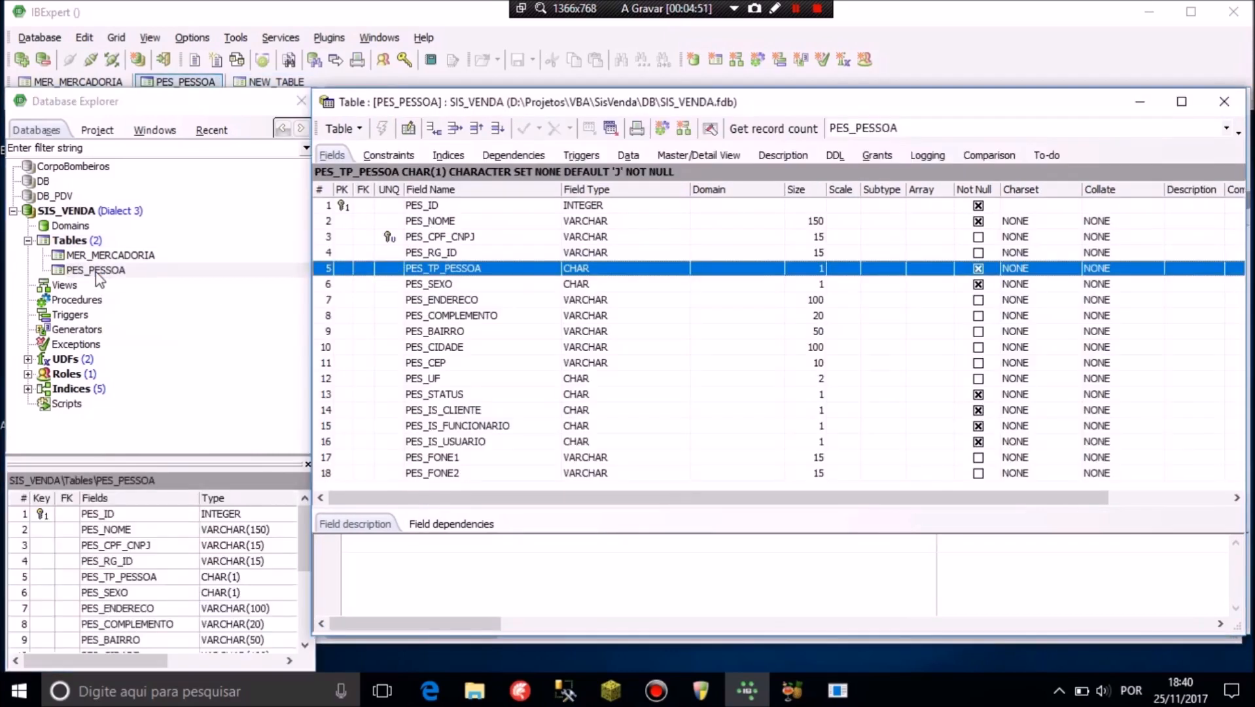
{"action": "left_click", "coordinate": [479, 207]}
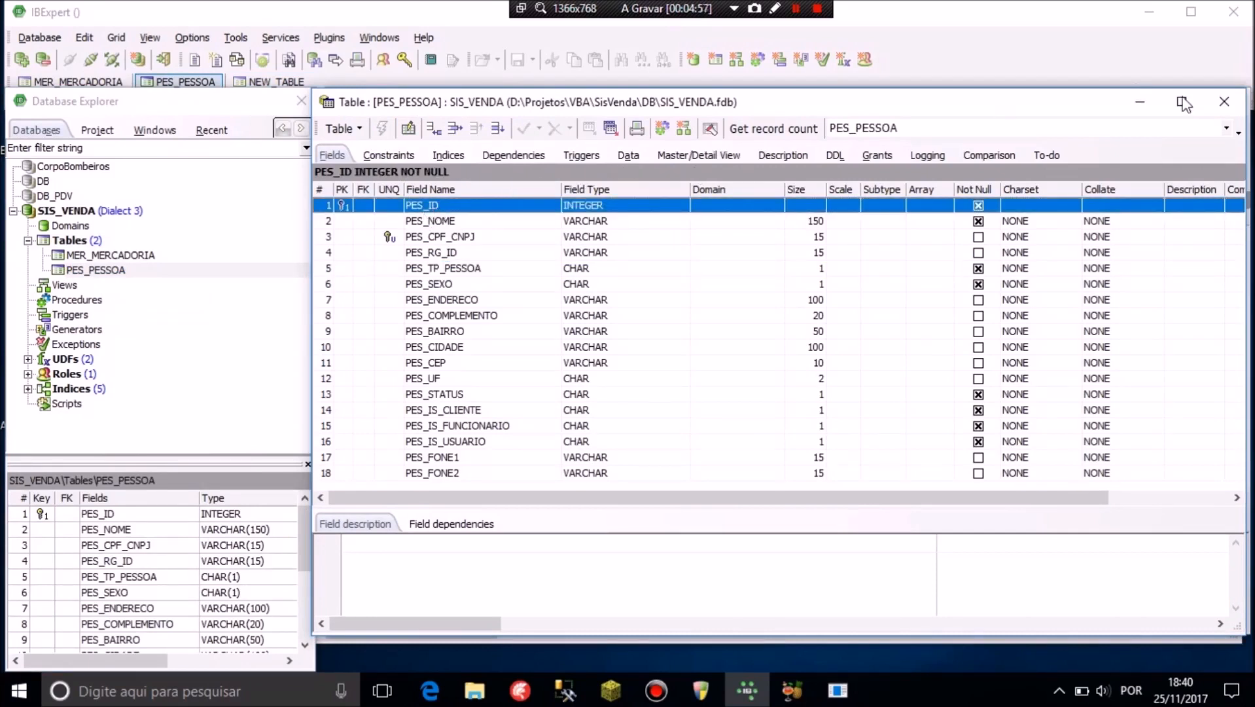
{"action": "left_click", "coordinate": [1223, 101]}
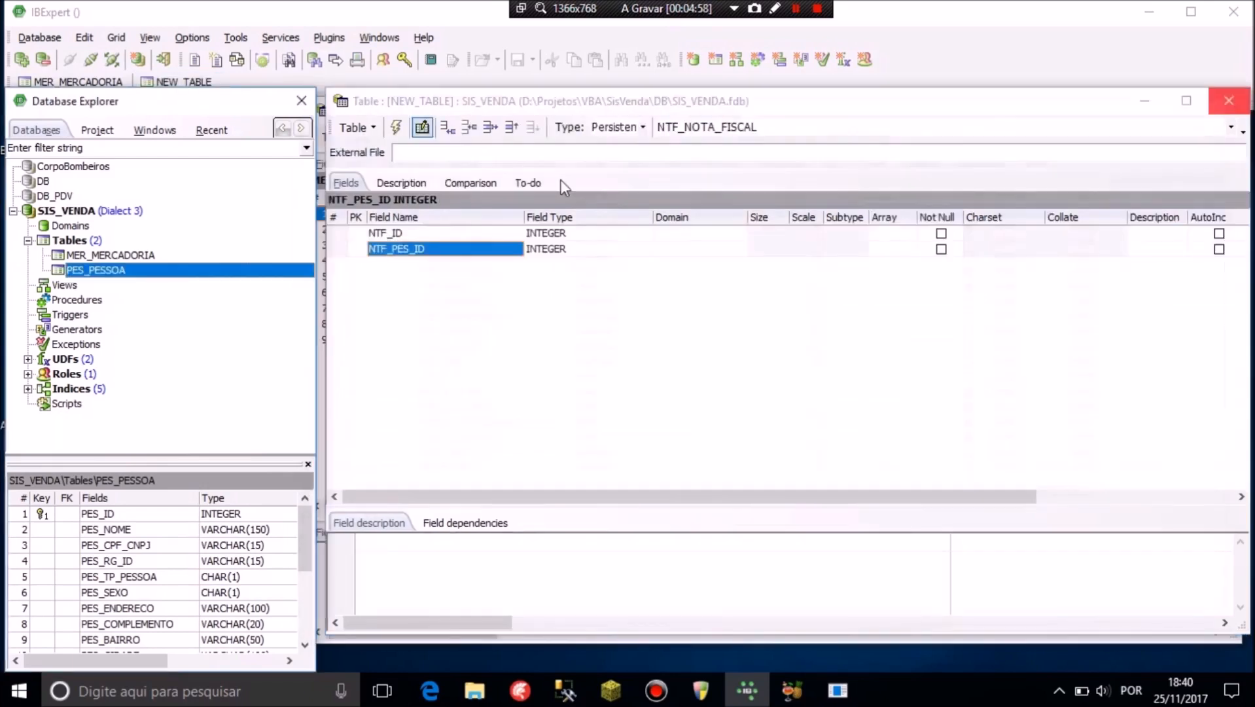
Compare the NTF_PES_ID field with the PES_PESSOA table's key, placing the reopened PES_PESSOA window below the new table's field rows
{"action": "left_click", "coordinate": [391, 254]}
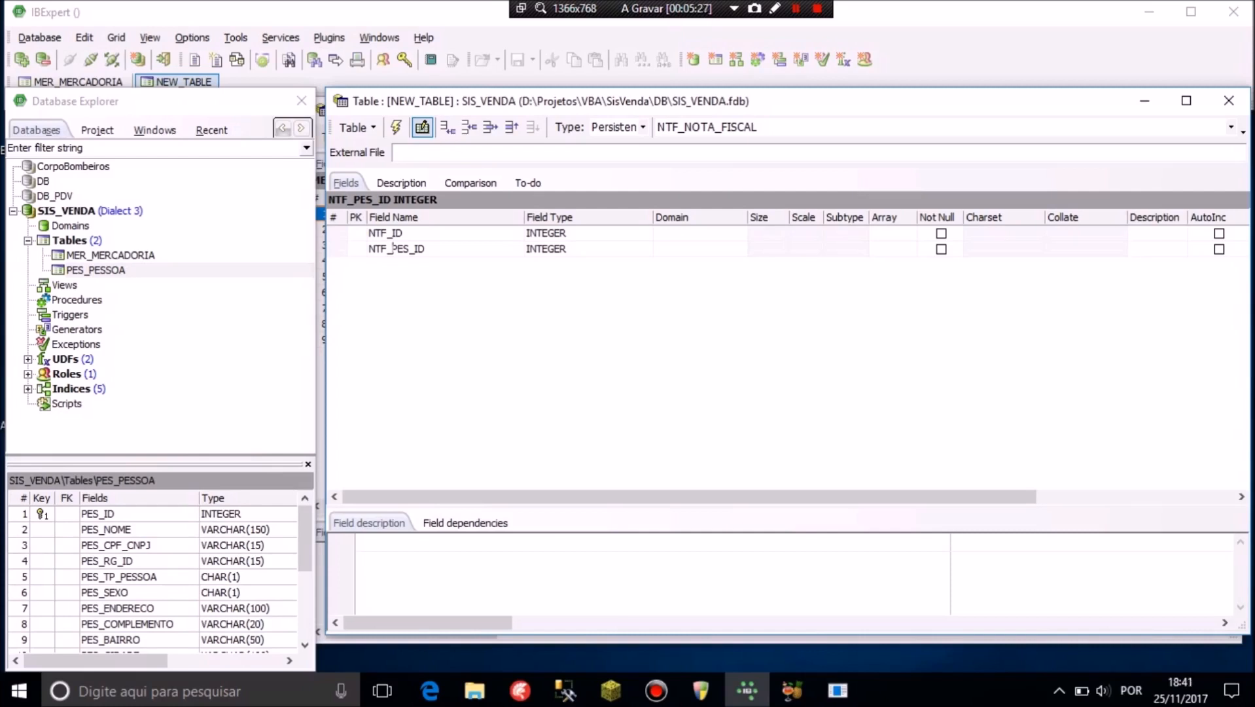
{"action": "left_click_drag", "start_coordinate": [425, 248], "coordinate": [365, 251]}
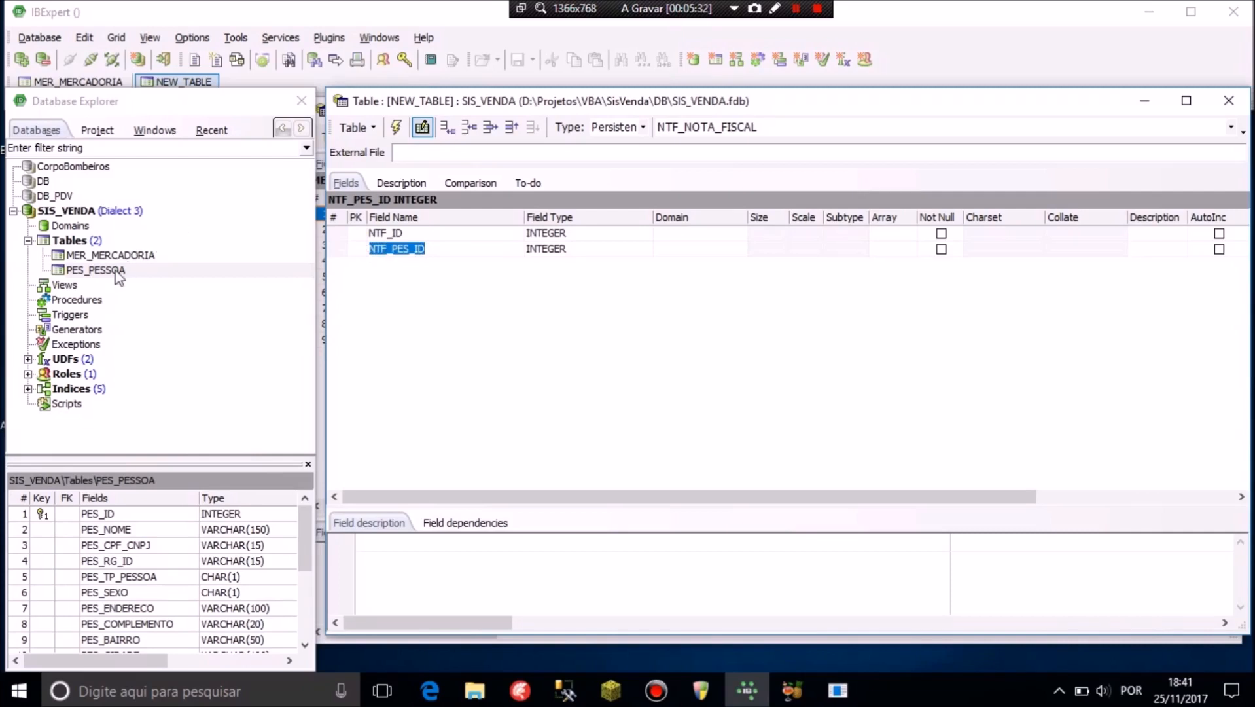
{"action": "left_click", "coordinate": [425, 249]}
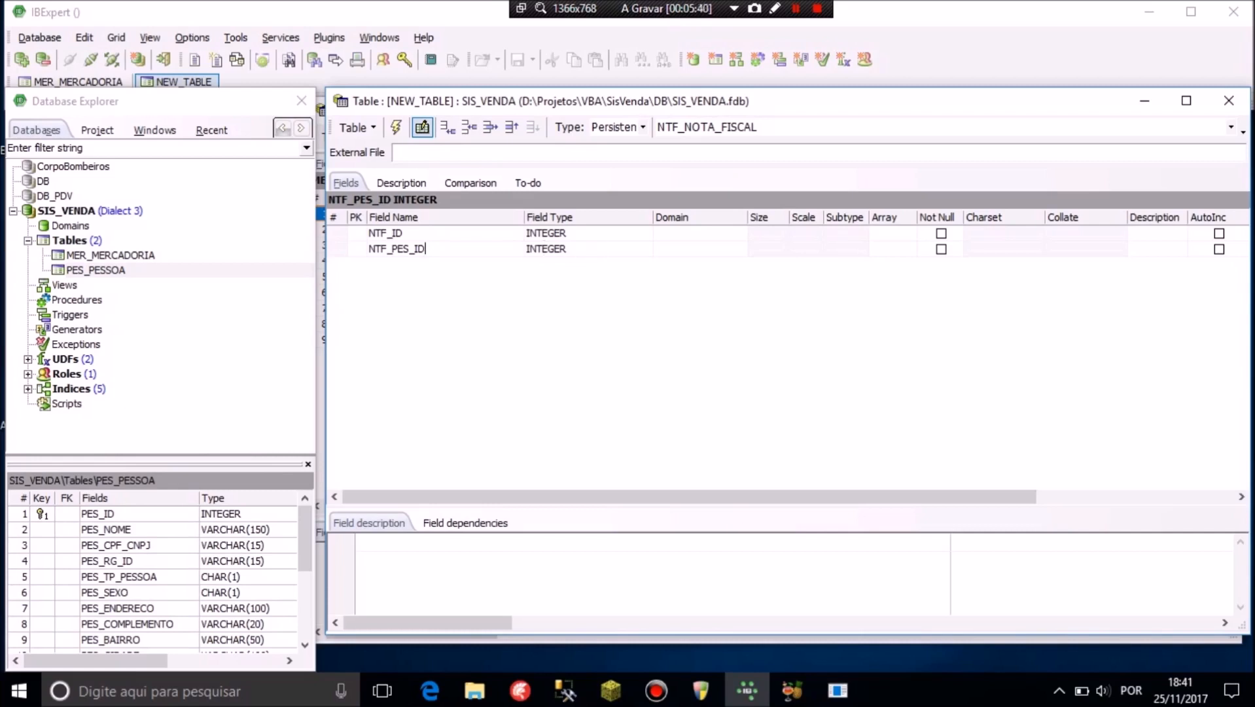
{"action": "double_click", "coordinate": [118, 273]}
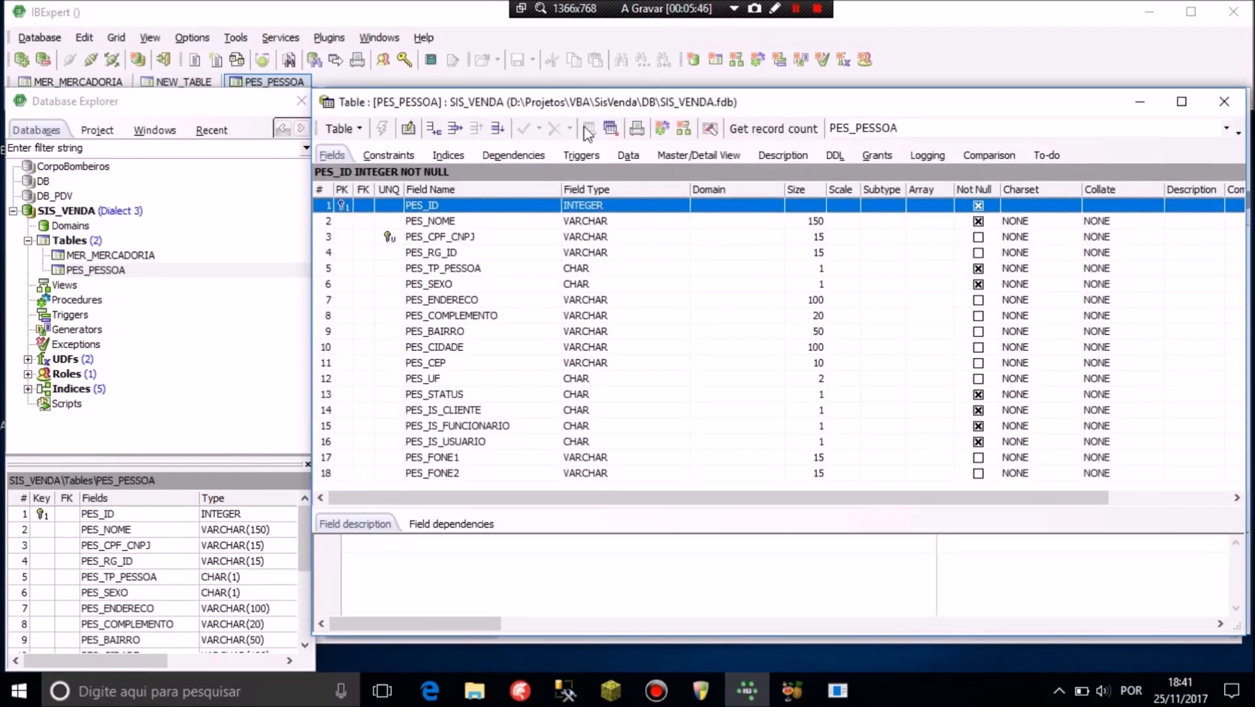
{"action": "left_click_drag", "start_coordinate": [570, 105], "coordinate": [681, 291]}
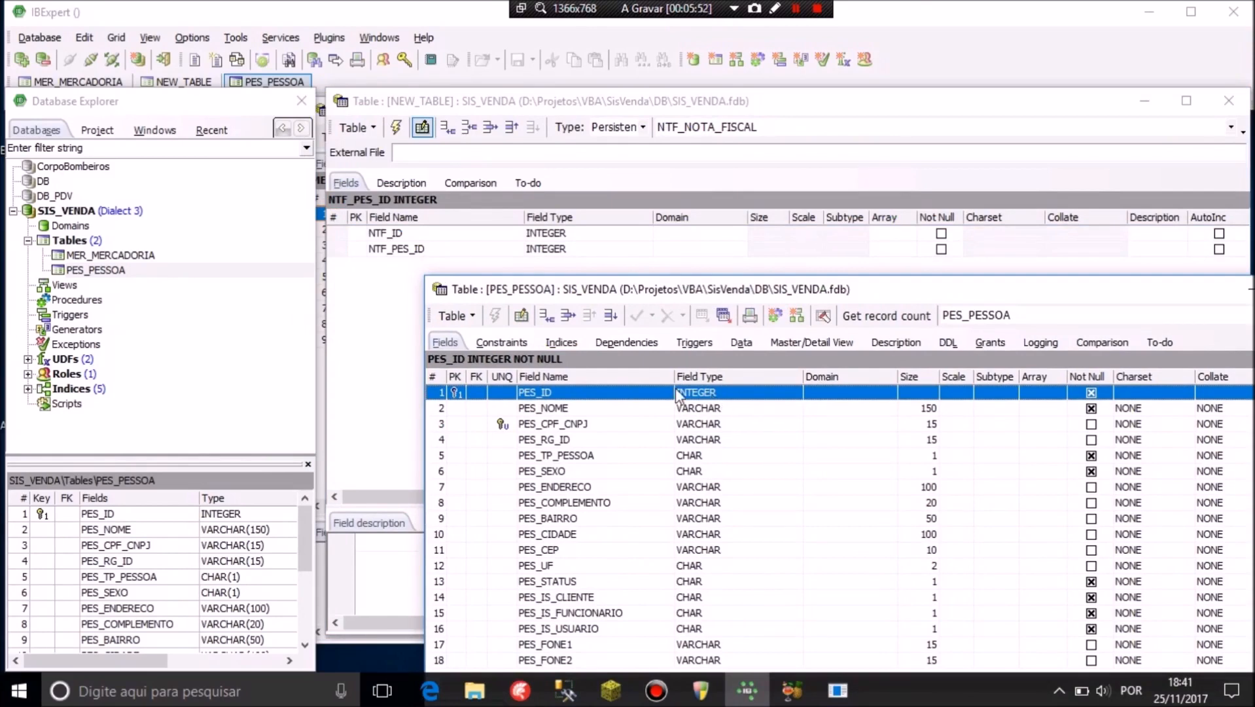
{"action": "left_click_drag", "start_coordinate": [1183, 295], "coordinate": [1134, 377]}
Append an empty third field row to the new table and rename the second field to NTF_PES_ID_CLI
{"action": "left_click", "coordinate": [419, 250]}
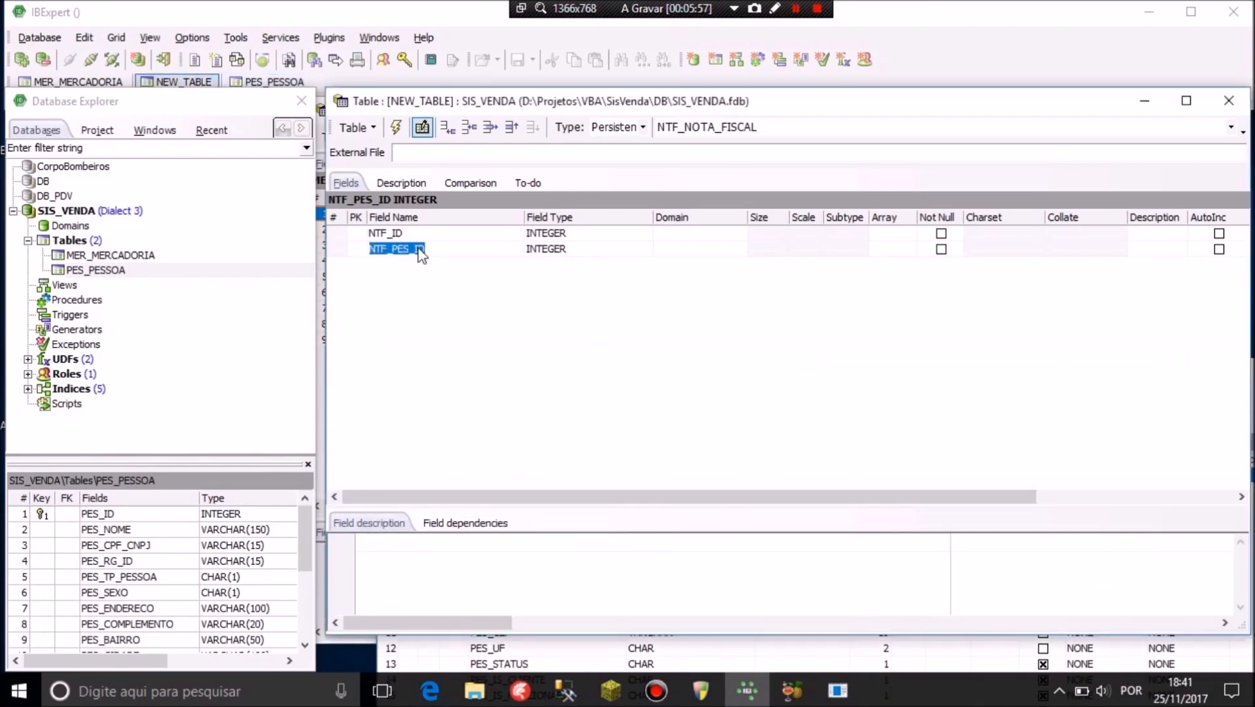
{"action": "key", "text": "Up"}
{"action": "key", "text": "Down"}
{"action": "key", "text": "Down"}
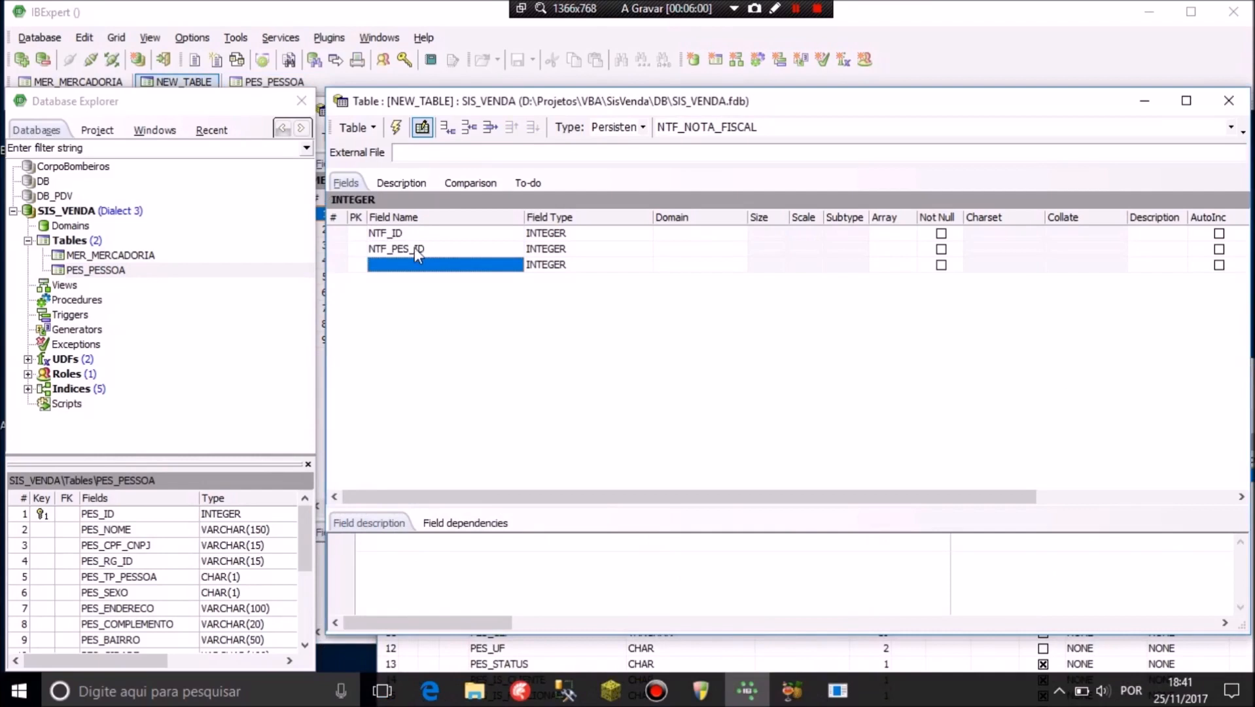
{"action": "left_click", "coordinate": [397, 265]}
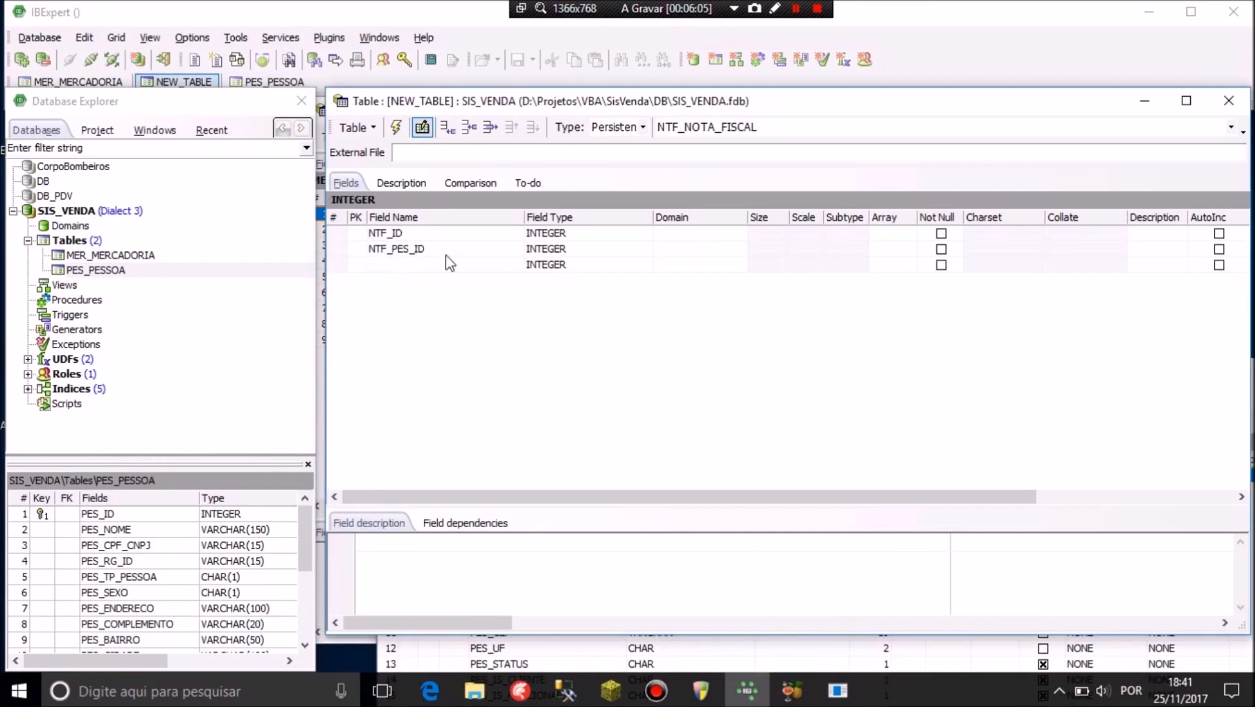
{"action": "key", "text": "Up"}
{"action": "key", "text": "End"}
{"action": "type", "text": "_CLI"}
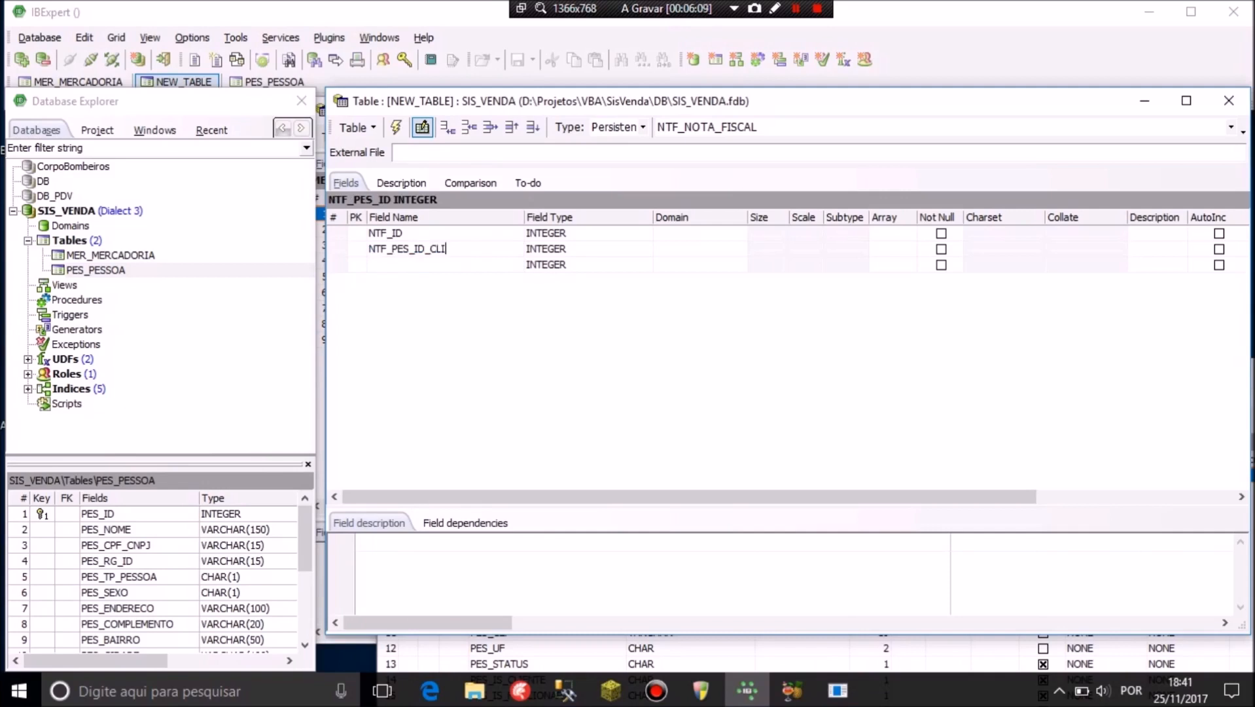
{"action": "key", "text": "Return"}
Name the empty third INTEGER field NTF_PES_ID_FUN
{"action": "key", "text": "Down"}
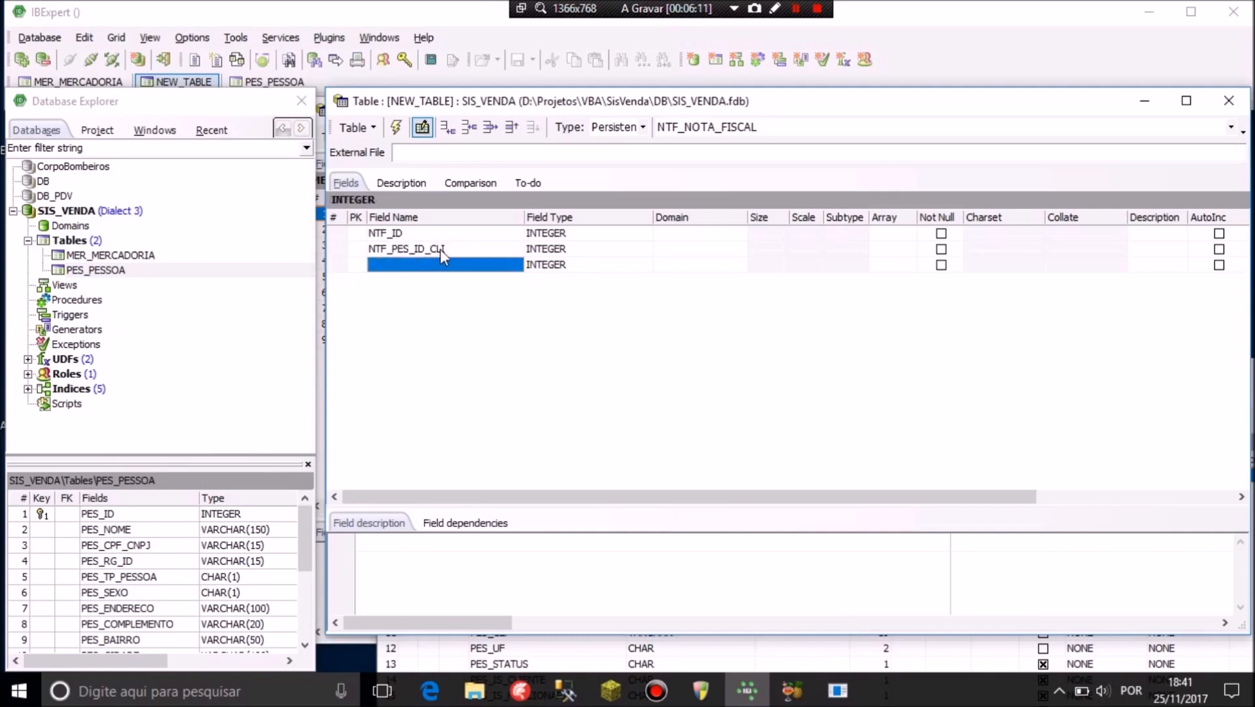
{"action": "type", "text": "N"}
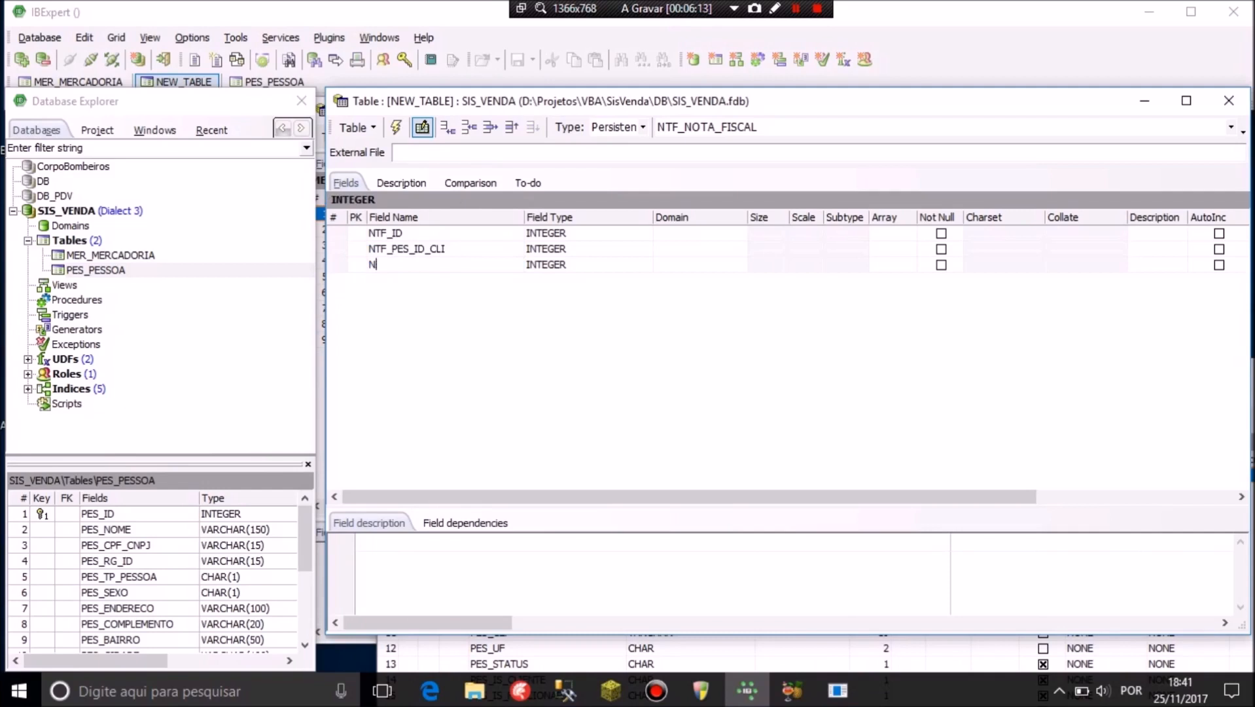
{"action": "type", "text": "TF_PES_ID_FUN"}
{"action": "key", "text": "Return"}
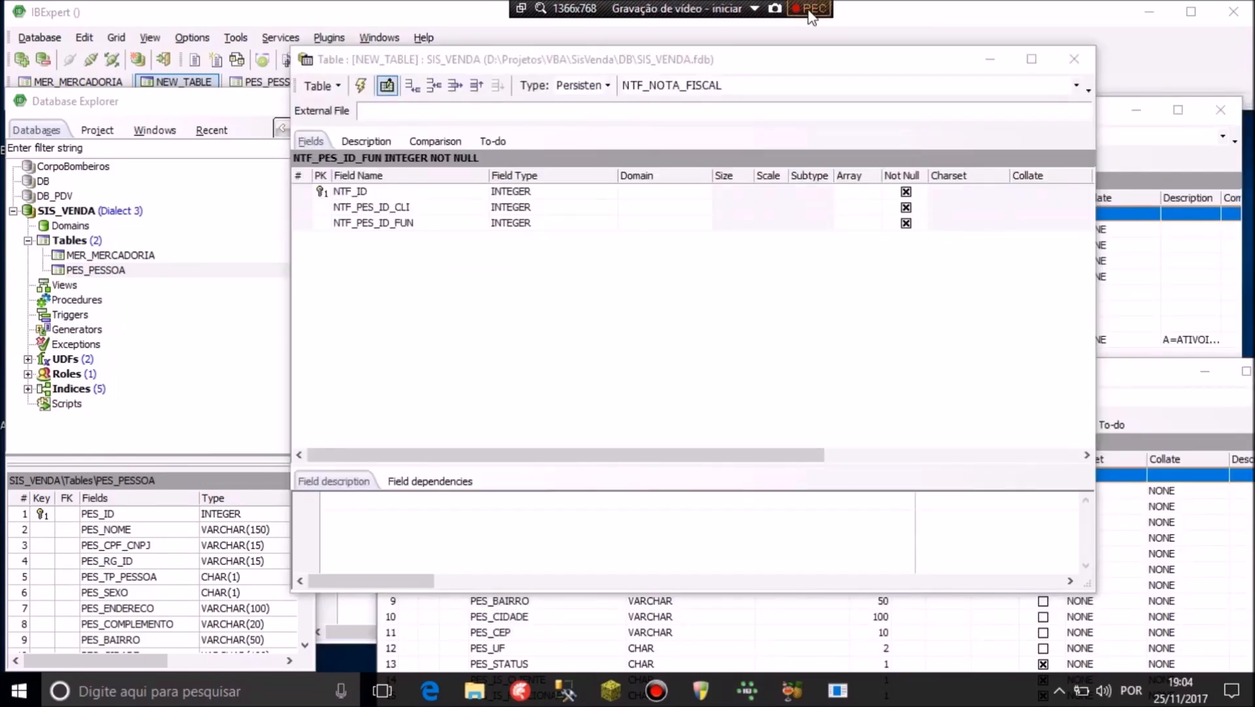
{"action": "left_click", "coordinate": [810, 10]}
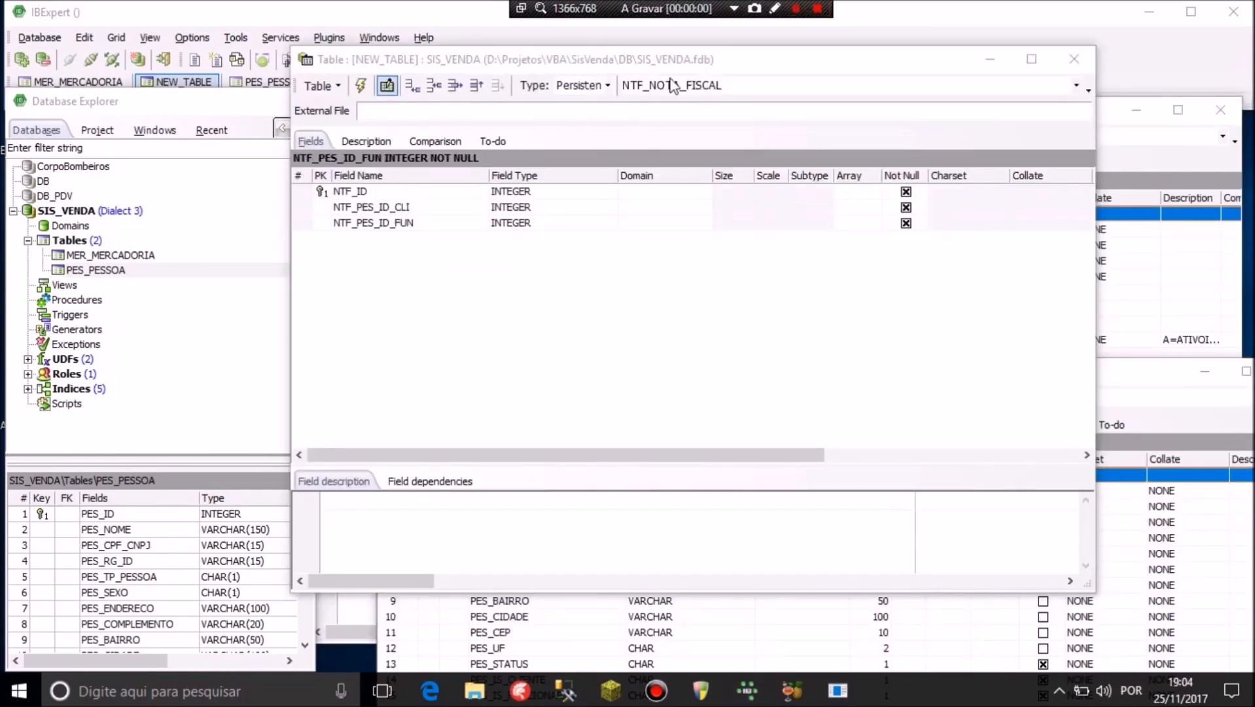
Add a field named NTF_DAT_EMISSAO below NTF_PES_ID_FUN
{"action": "left_click", "coordinate": [396, 223]}
{"action": "key", "text": "Down"}
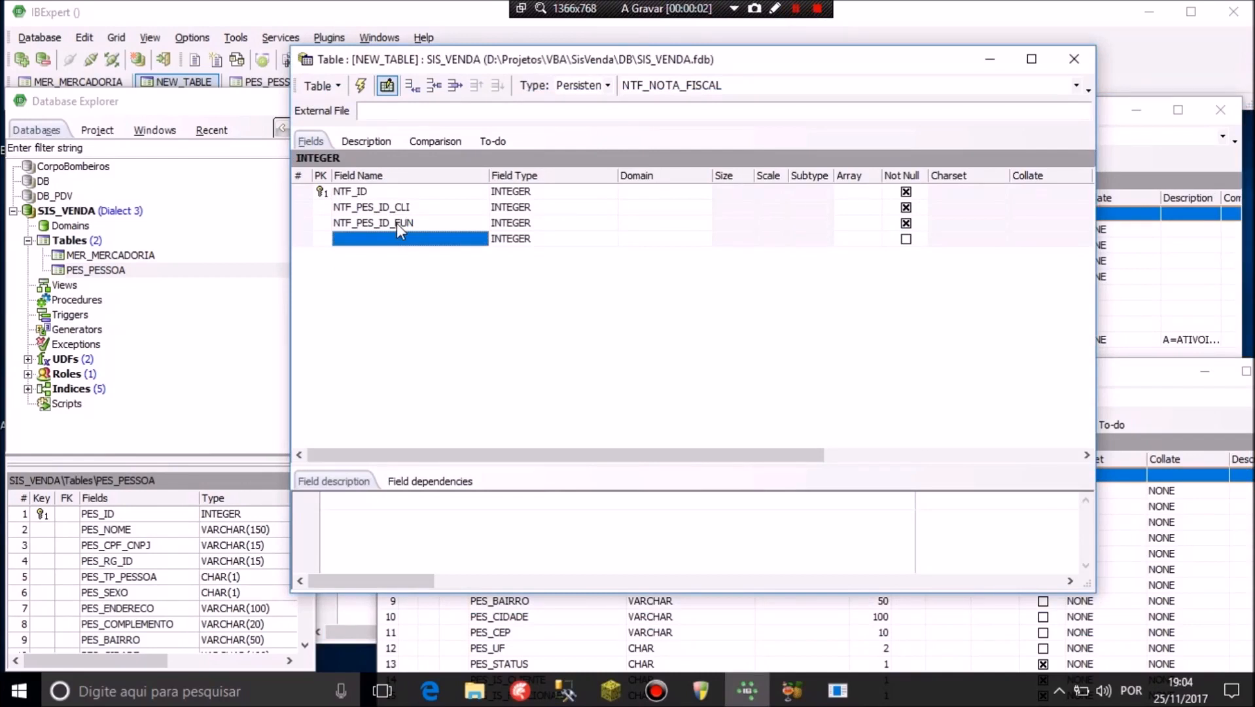
{"action": "type", "text": "NTF_"}
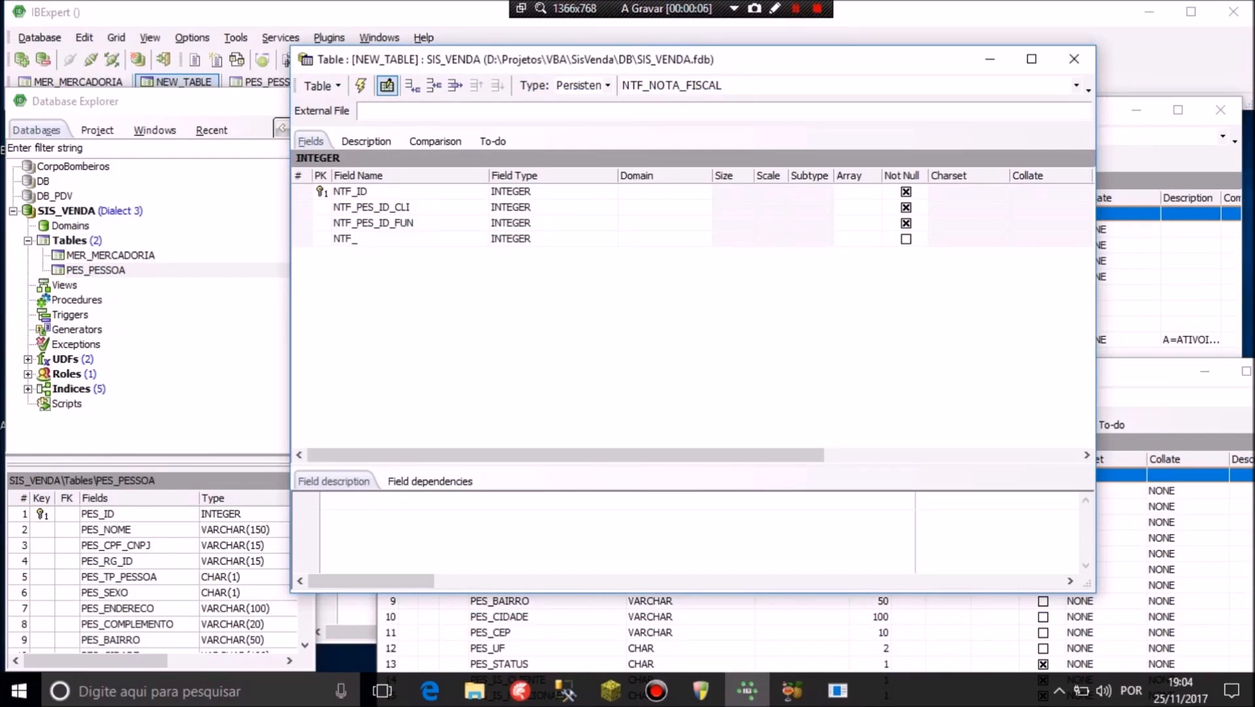
{"action": "type", "text": "DAT_EMISSAO"}
{"action": "key", "text": "Return"}
Add the fields NTF_MODELO and NTF_SERIE below NTF_DAT_EMISSAO, followed by another empty field row
{"action": "key", "text": "Down"}
{"action": "type", "text": "NTF_MODELO"}
{"action": "key", "text": "Return"}
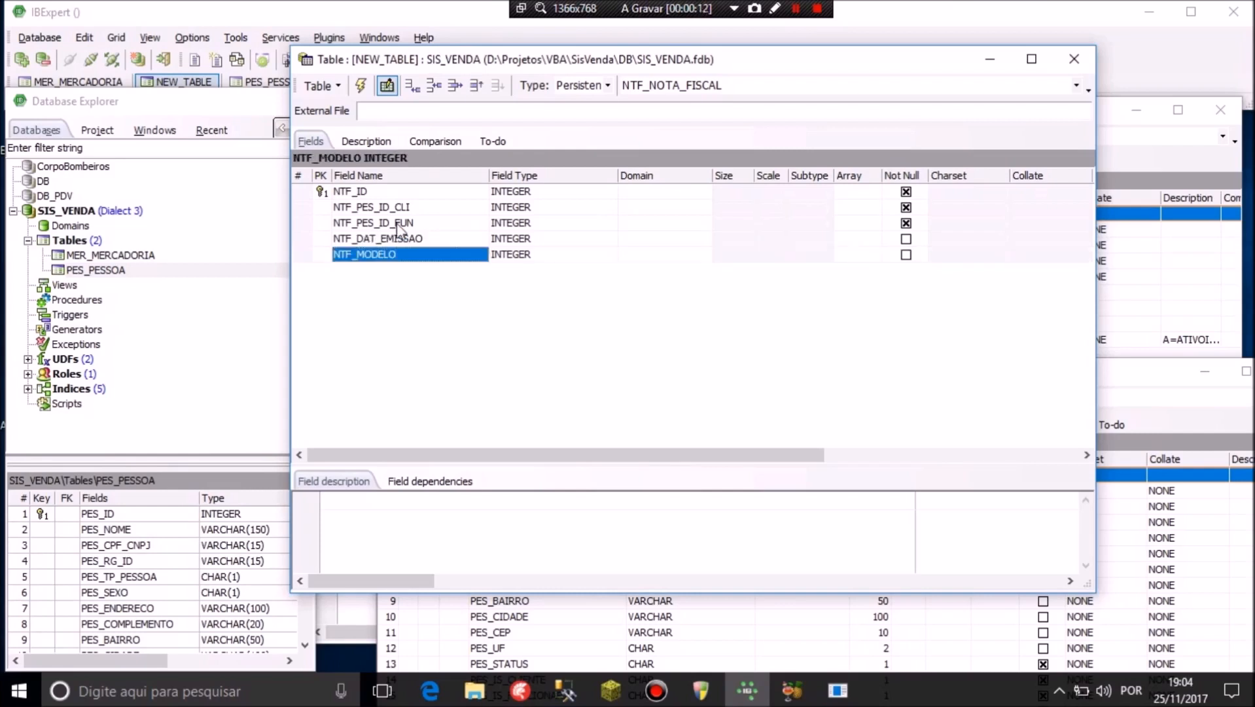
{"action": "key", "text": "Down"}
{"action": "type", "text": "NTF_SERIE"}
{"action": "key", "text": "Return"}
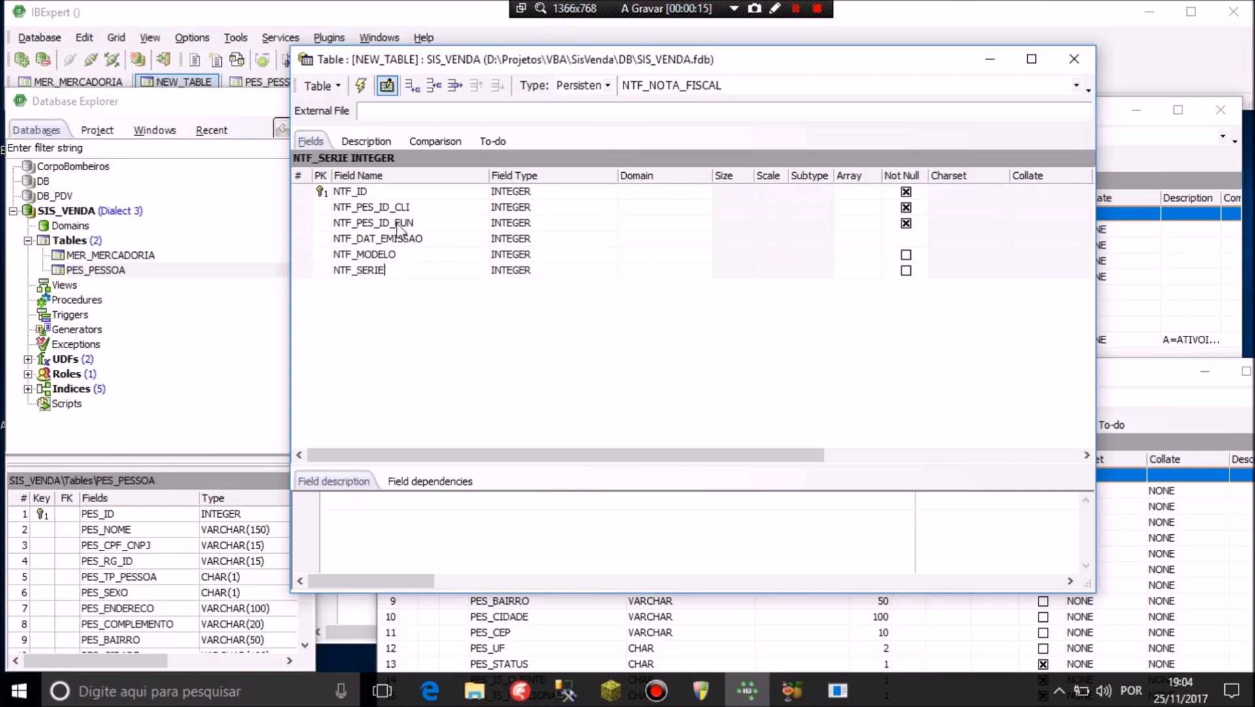
{"action": "key", "text": "Down"}
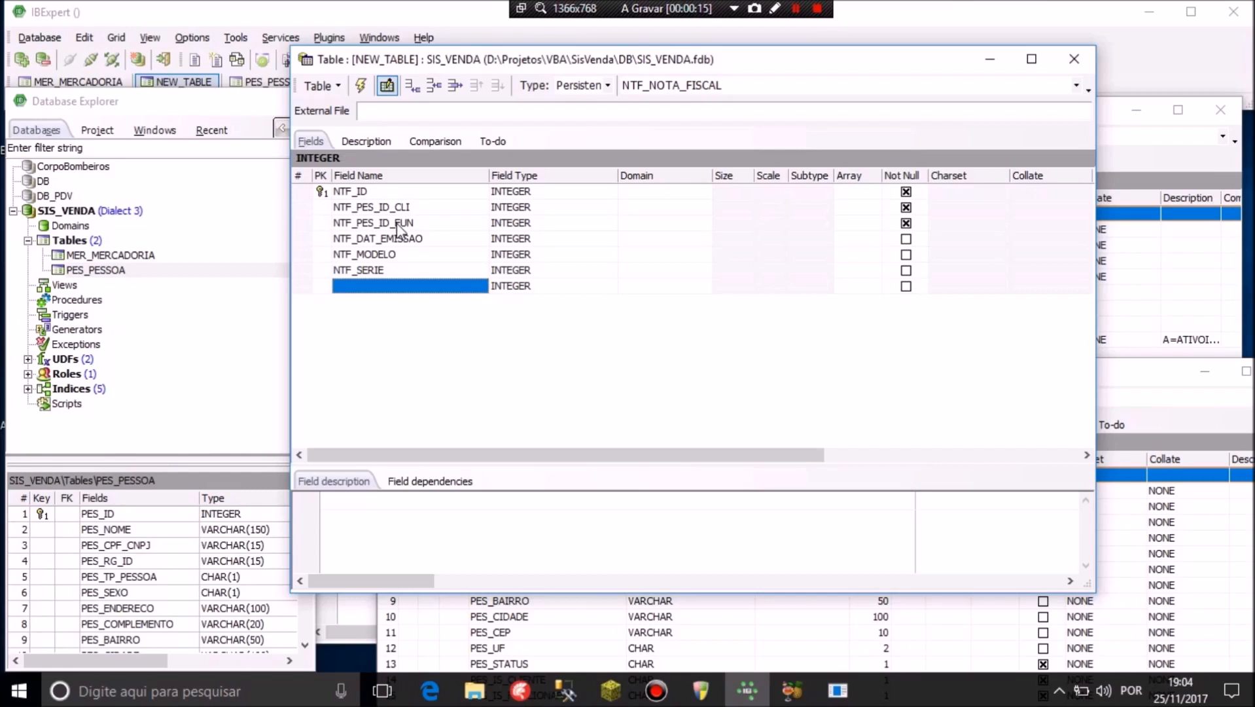
Name the empty seventh field NTF_VL_ITENS and add a field named NTF_VL_DESC below it
{"action": "type", "text": "NTF_VL"}
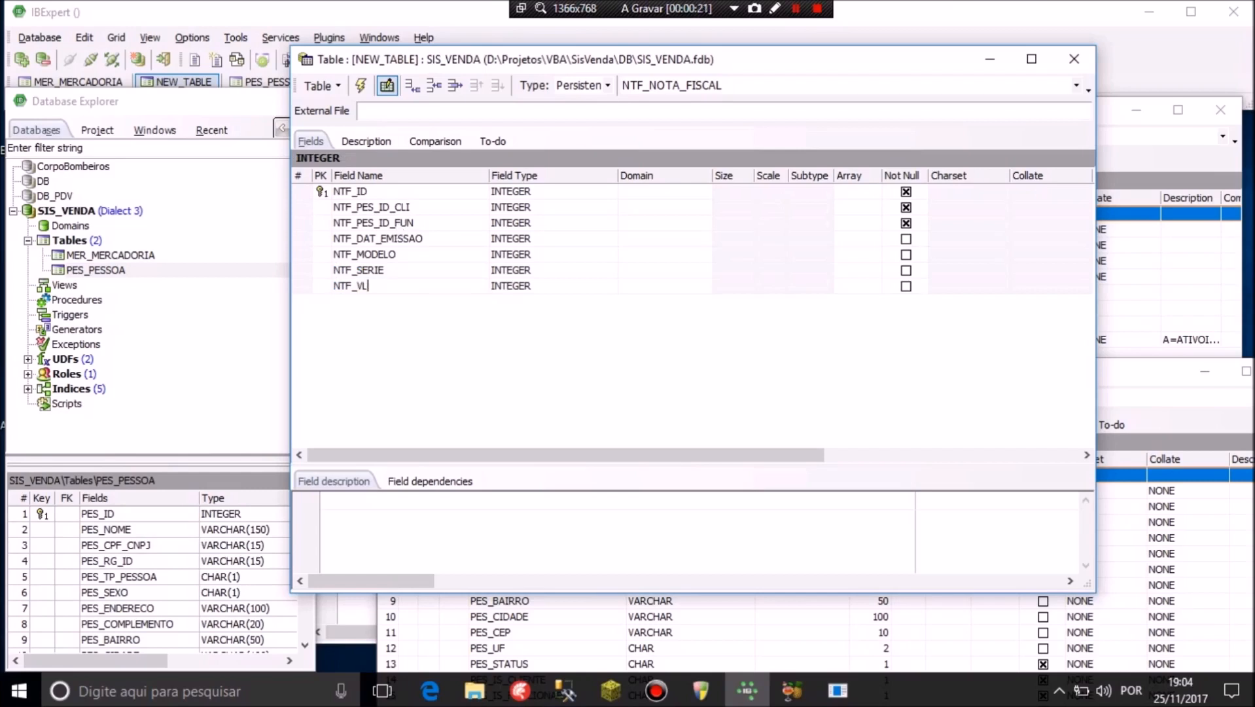
{"action": "type", "text": "_ITENS"}
{"action": "key", "text": "Down"}
{"action": "type", "text": "NTF_"}
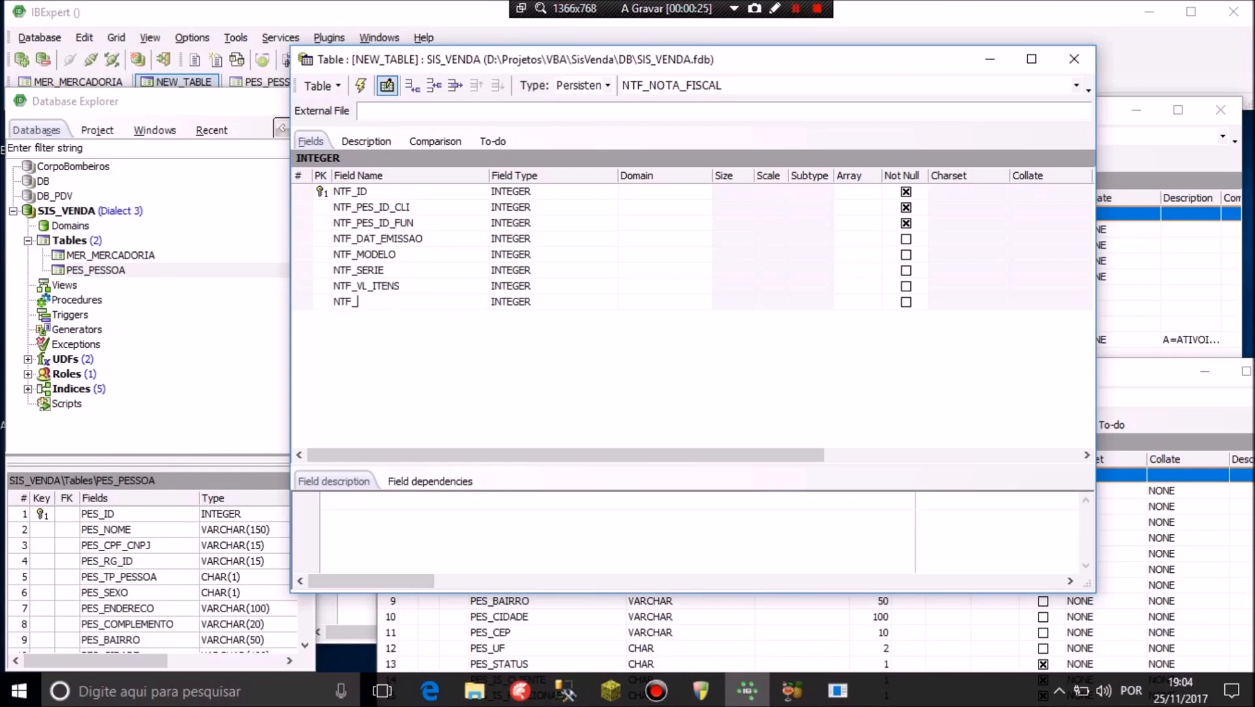
{"action": "type", "text": "VL_DESC"}
{"action": "key", "text": "Down"}
Add the fields NTF_VL_DESP_ACES and NTF_VL_TOTAL below NTF_VL_DESC
{"action": "type", "text": "NTF"}
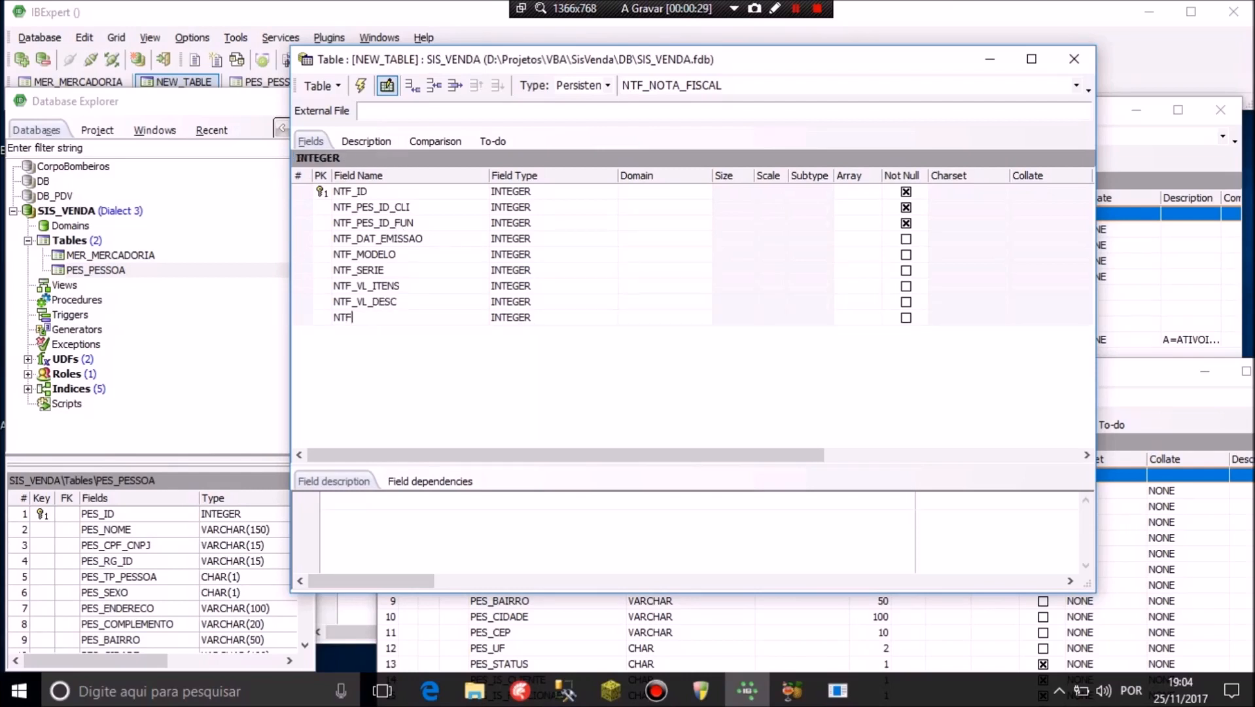
{"action": "type", "text": "_VL_DESP_ACES"}
{"action": "key", "text": "Return"}
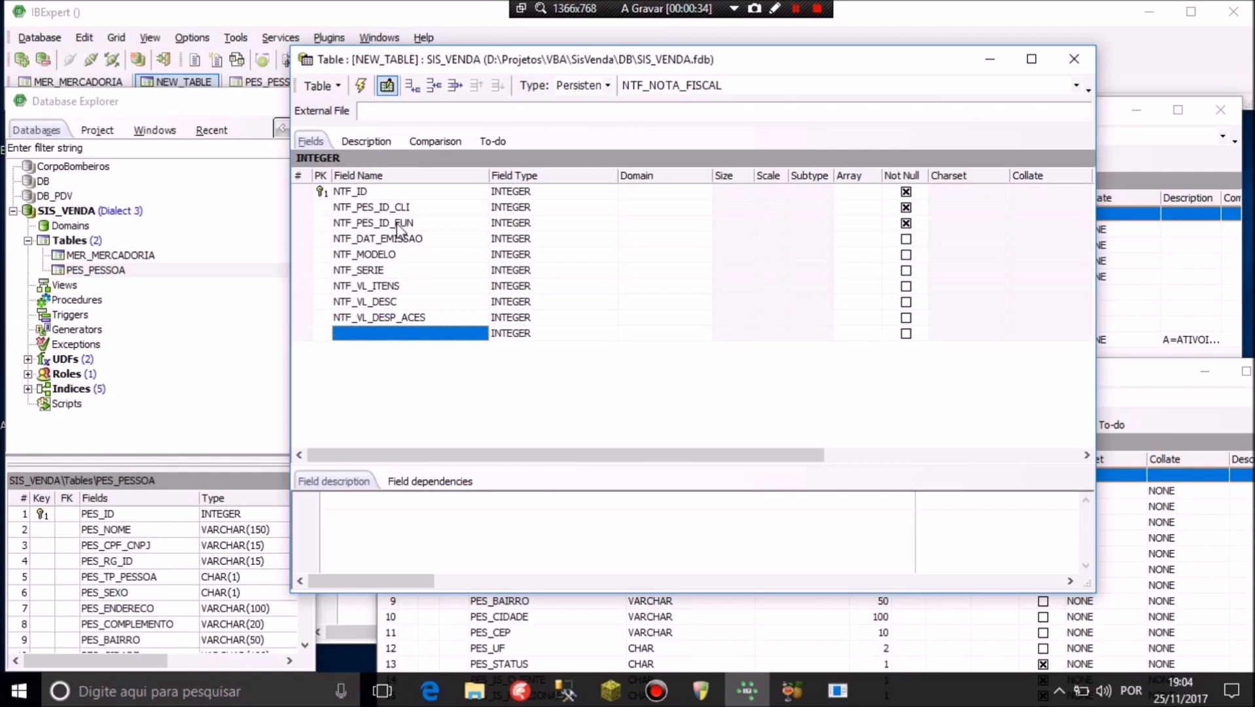
{"action": "type", "text": "NTF_"}
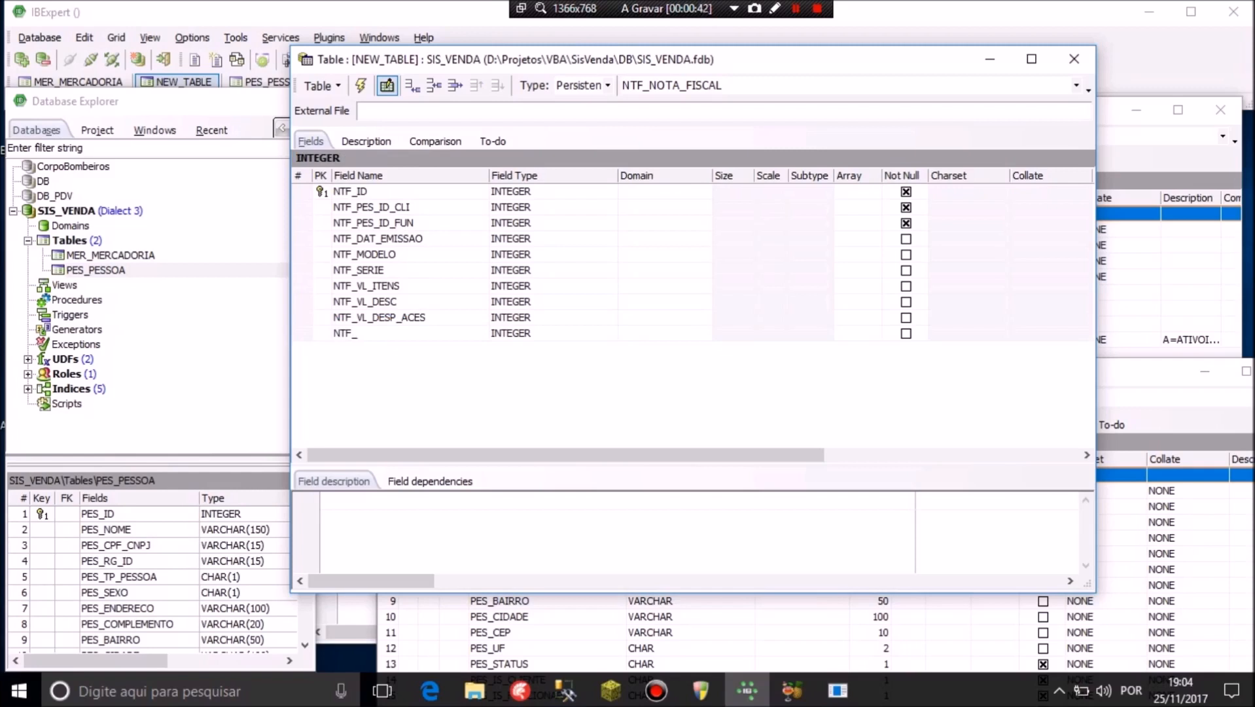
{"action": "type", "text": "VL_TOTAL"}
Insert a field named NTF_VL_FRETE between NTF_VL_DESP_ACES and NTF_VL_TOTAL
{"action": "key", "text": "Up"}
{"action": "key", "text": "Up"}
{"action": "key", "text": "Up"}
{"action": "key", "text": "Up"}
{"action": "key", "text": "Down"}
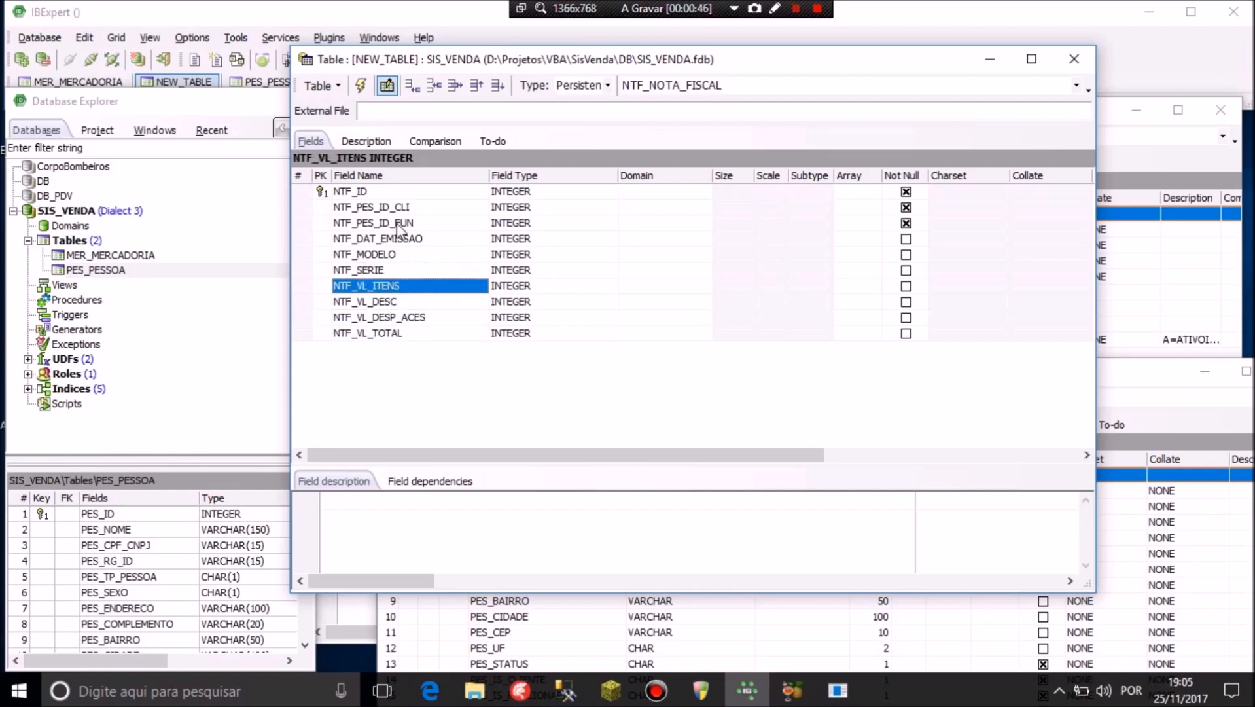
{"action": "key", "text": "Down"}
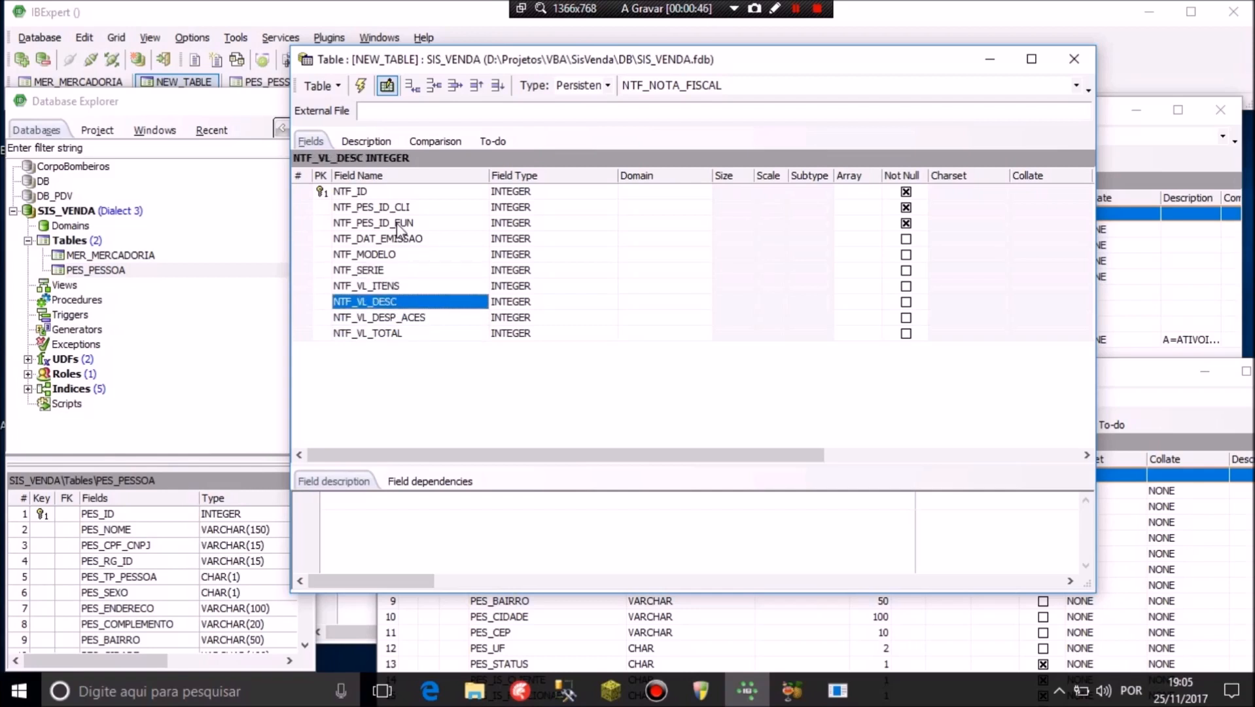
{"action": "key", "text": "Down"}
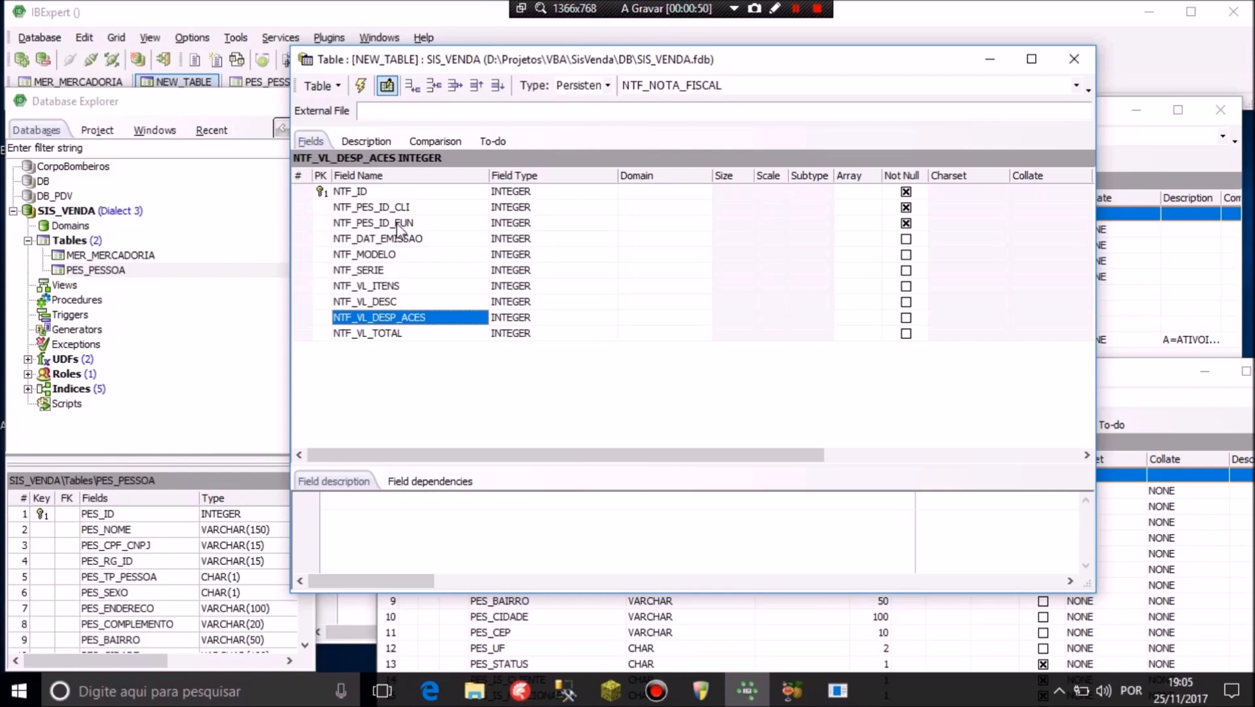
{"action": "key", "text": "Down"}
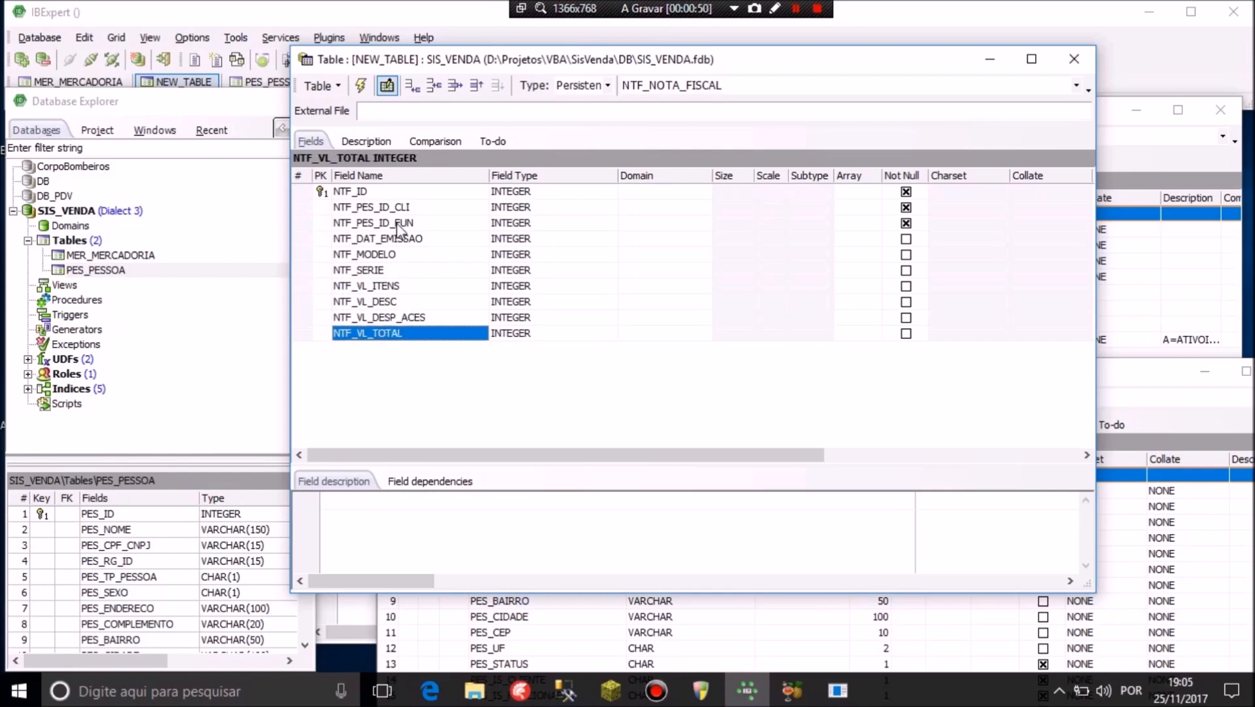
{"action": "left_click", "coordinate": [433, 91]}
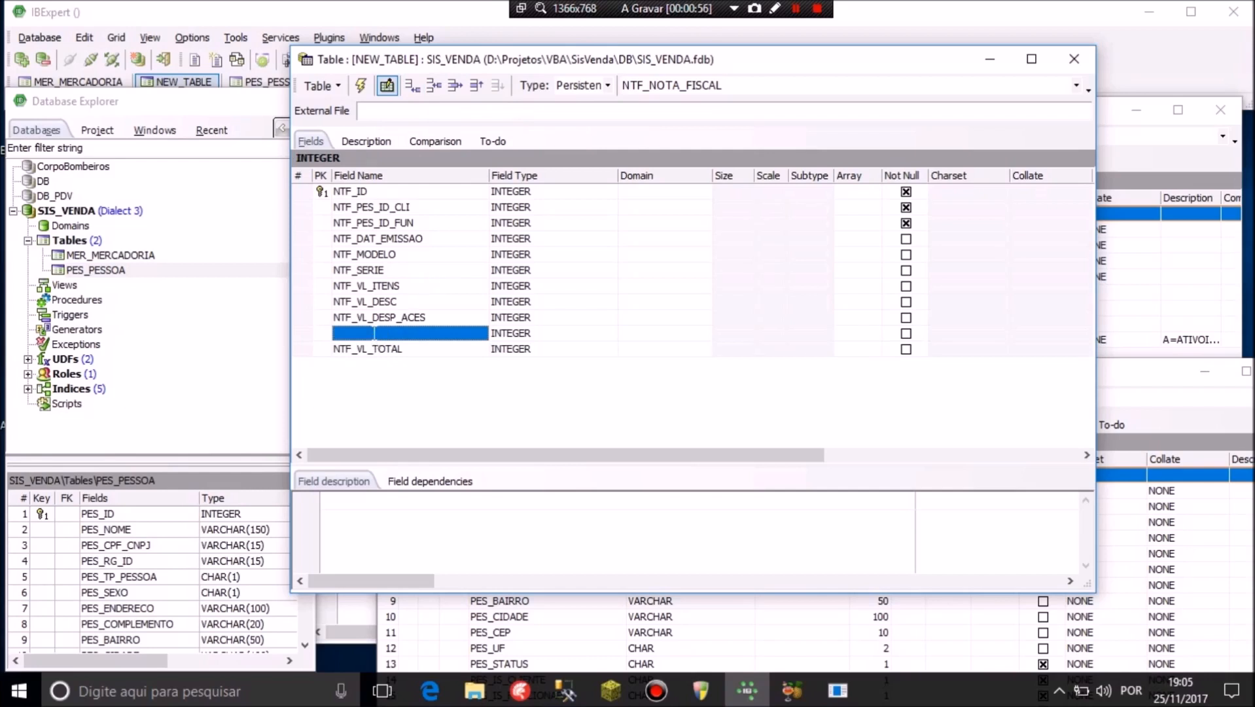
{"action": "type", "text": "NTF_VL_F"}
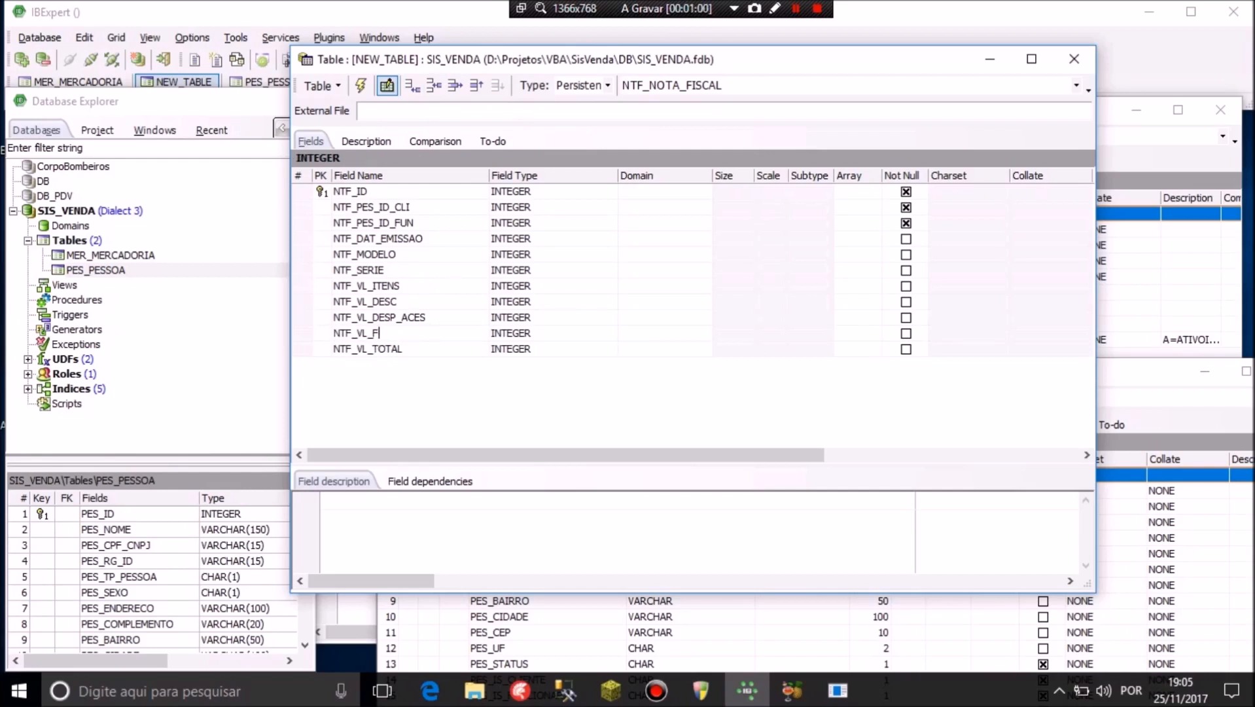
{"action": "type", "text": "RETE"}
{"action": "key", "text": "Return"}
Review the field types of NTF_ID, NTF_PES_ID_CLI and NTF_PES_ID_FUN
{"action": "key", "text": "Tab"}
{"action": "key", "text": "Up"}
{"action": "key", "text": "Up"}
{"action": "key", "text": "Up"}
{"action": "key", "text": "Up"}
{"action": "key", "text": "Up"}
{"action": "key", "text": "Up"}
{"action": "key", "text": "Up"}
{"action": "key", "text": "Up"}
{"action": "key", "text": "Up"}
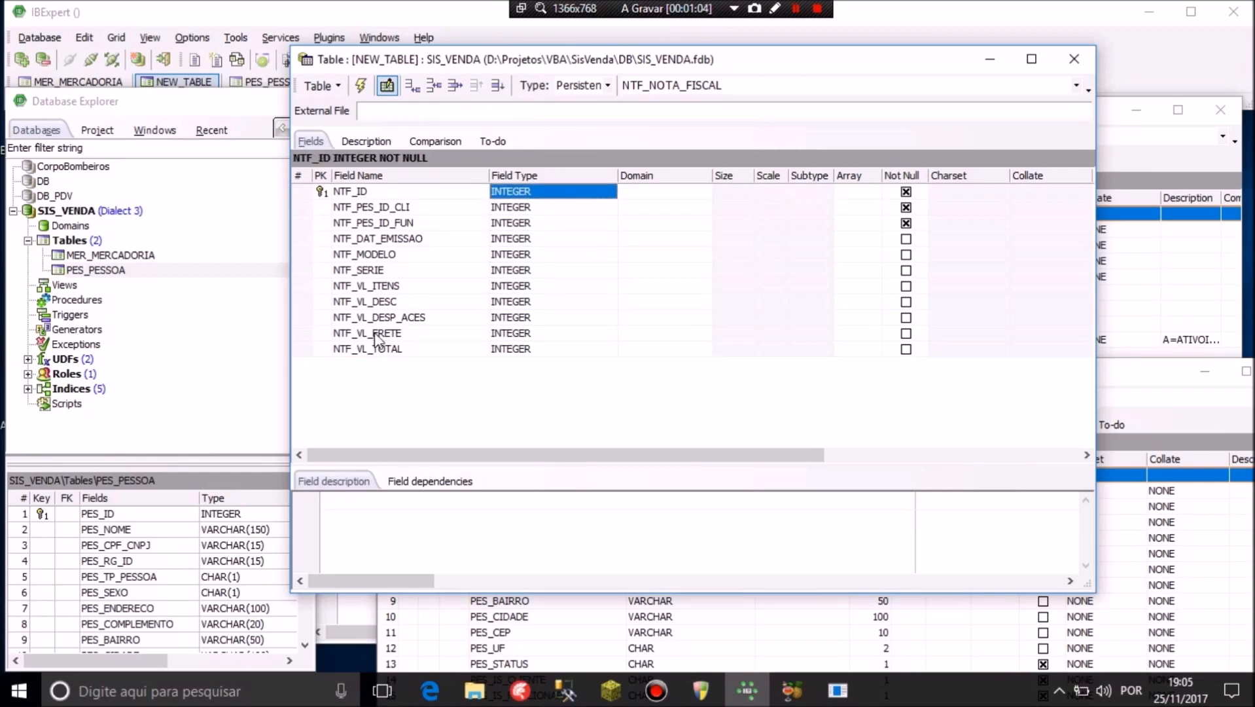
{"action": "key", "text": "Down"}
{"action": "key", "text": "Up"}
{"action": "key", "text": "Down"}
{"action": "key", "text": "Down"}
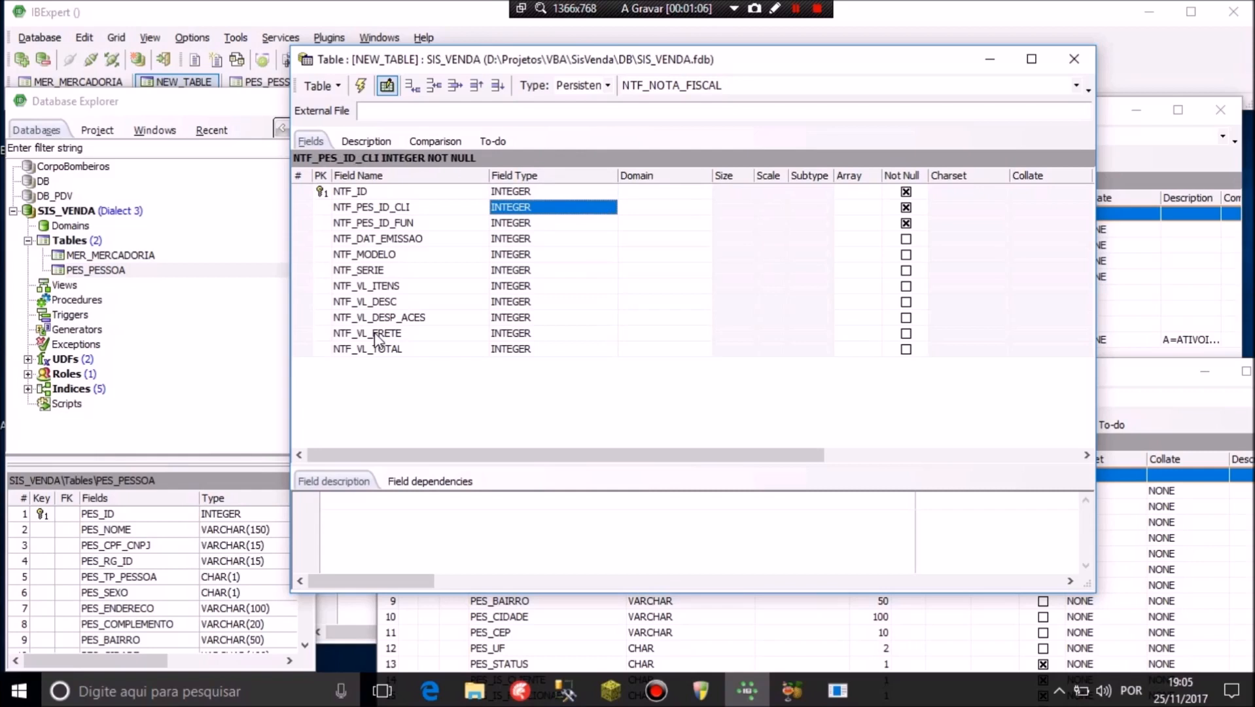
{"action": "key", "text": "Up"}
{"action": "key", "text": "Up"}
{"action": "key", "text": "Down"}
{"action": "key", "text": "Down"}
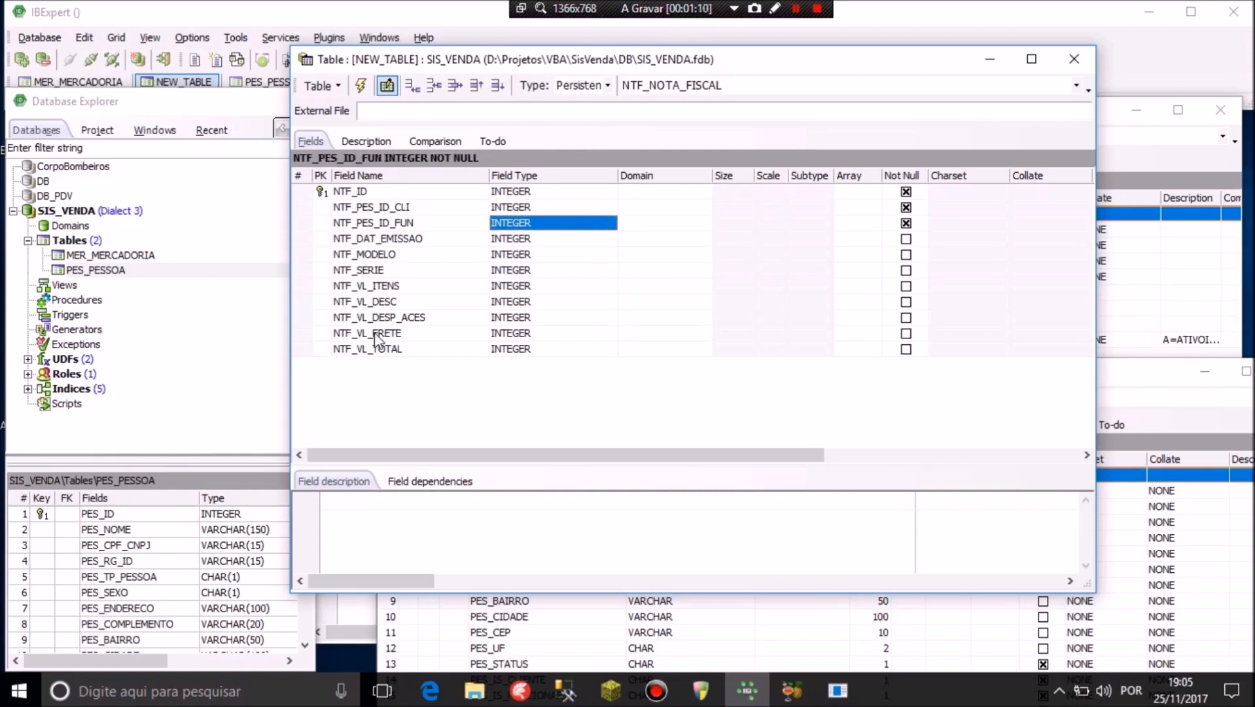
{"action": "key", "text": "Up"}
{"action": "key", "text": "Up"}
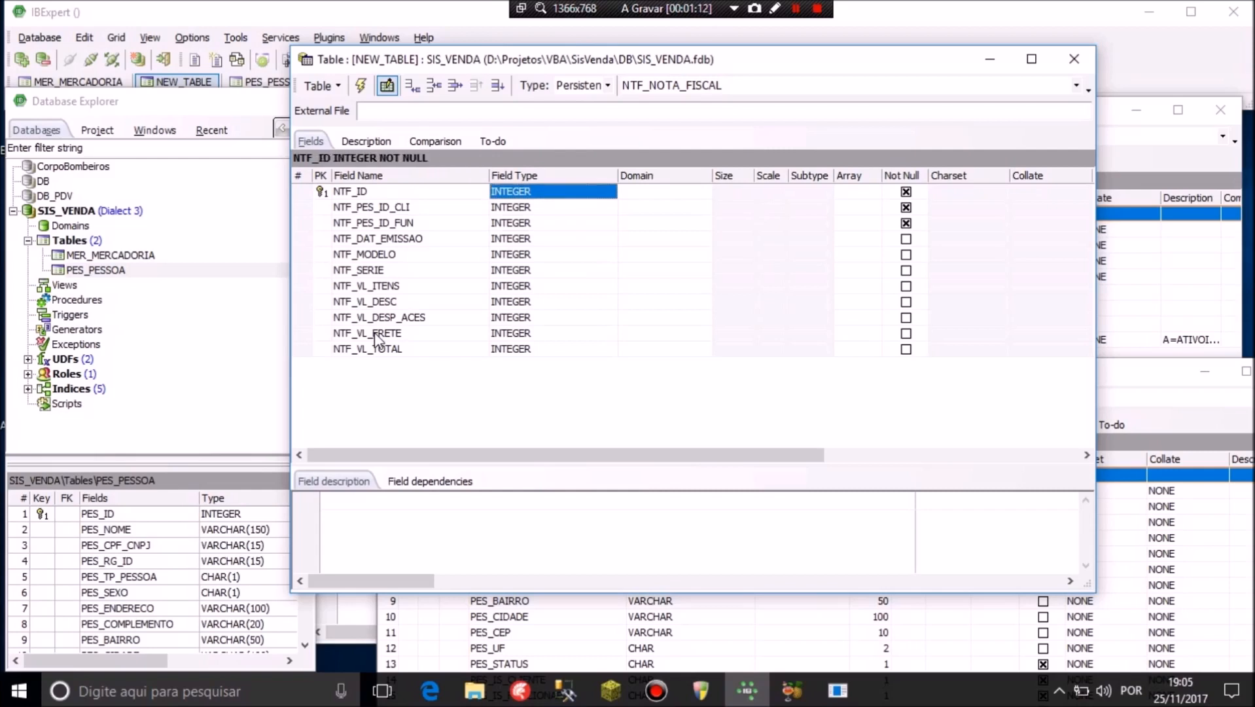
{"action": "key", "text": "Down"}
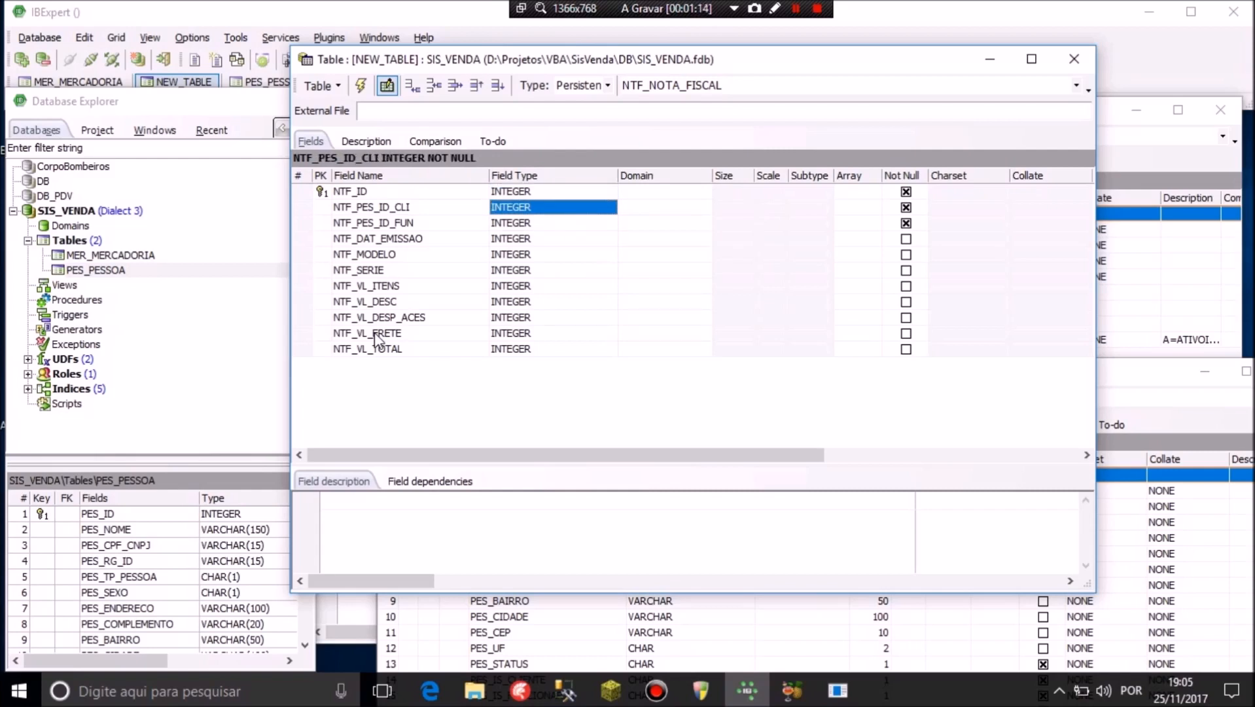
{"action": "key", "text": "Down"}
{"action": "key", "text": "Up"}
{"action": "key", "text": "Down"}
{"action": "key", "text": "Up"}
{"action": "key", "text": "Down"}
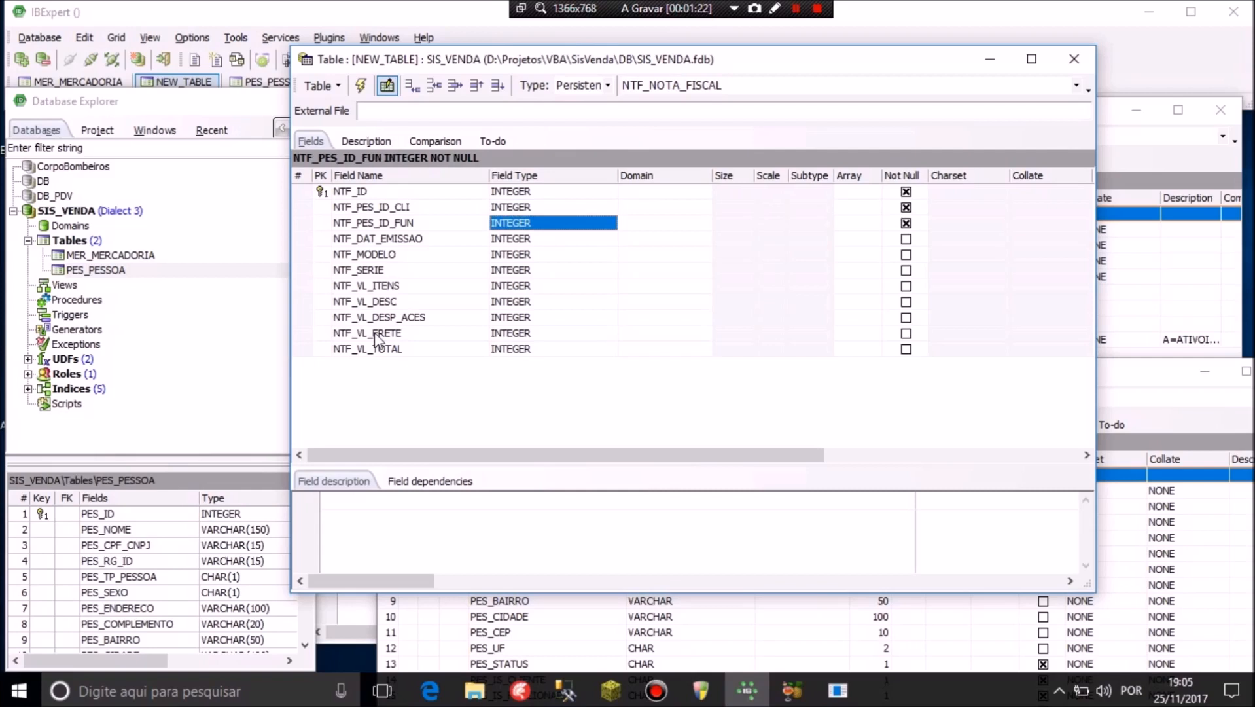
Change the field type of NTF_DAT_EMISSAO to DATE
{"action": "key", "text": "Up"}
{"action": "key", "text": "Up"}
{"action": "key", "text": "Down"}
{"action": "key", "text": "Down"}
{"action": "key", "text": "Down"}
{"action": "type", "text": "DATE"}
{"action": "key", "text": "Return"}
{"action": "key", "text": "Return"}
Change NTF_MODELO to the VARCHAR type with a size of 5
{"action": "key", "text": "Down"}
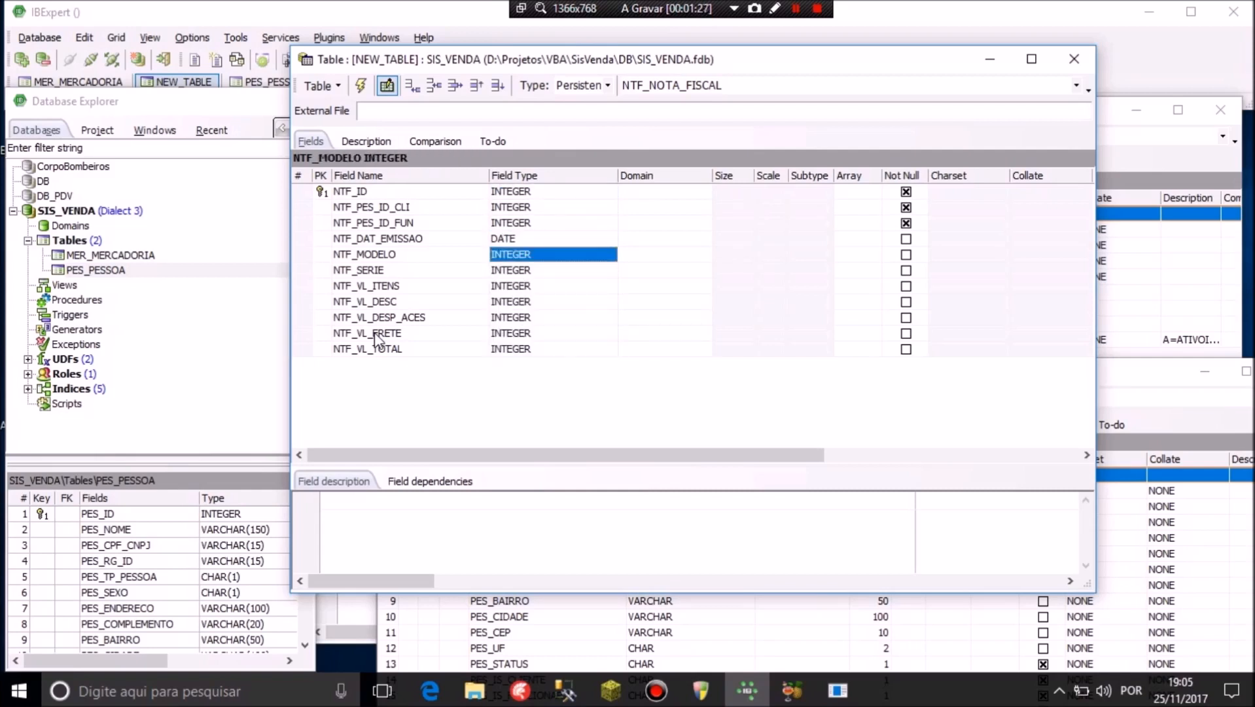
{"action": "type", "text": "VARCHAR"}
{"action": "key", "text": "Return"}
{"action": "key", "text": "Return"}
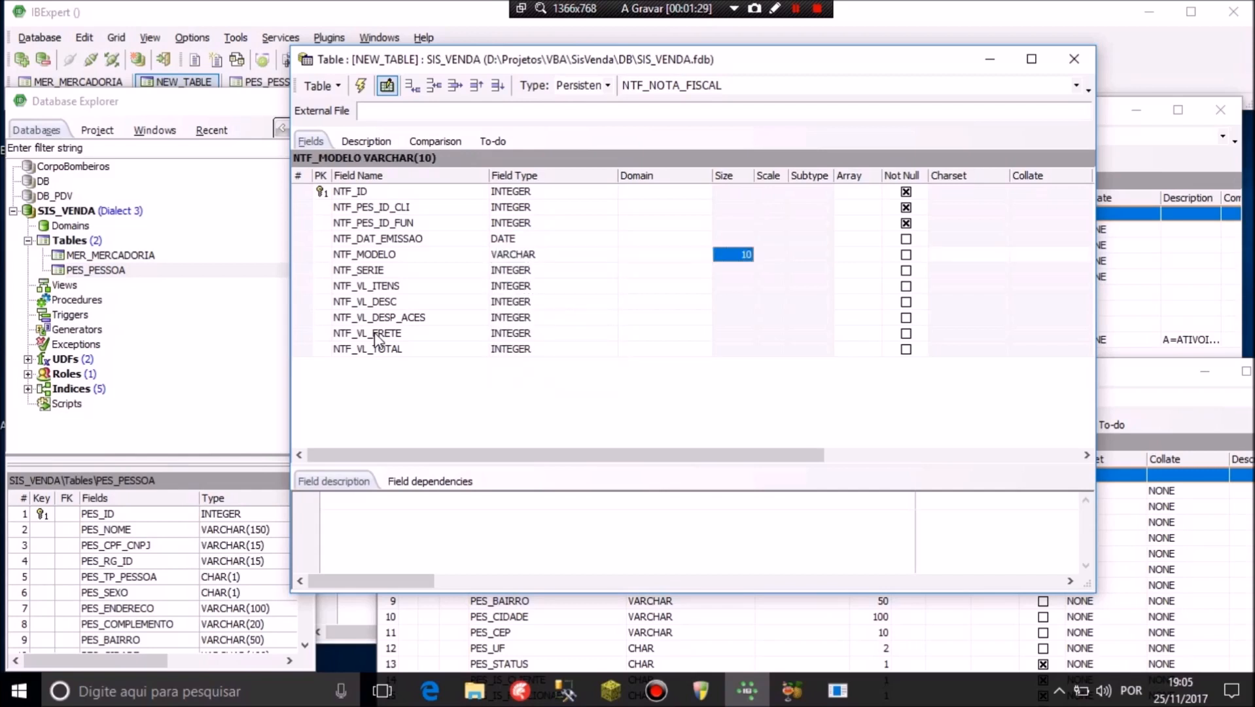
{"action": "type", "text": "5"}
Change NTF_SERIE to the VARCHAR type with a size of 5
{"action": "key", "text": "Left"}
{"action": "key", "text": "Left"}
{"action": "key", "text": "Down"}
{"action": "type", "text": "VARCHAR"}
{"action": "key", "text": "Return"}
{"action": "key", "text": "Return"}
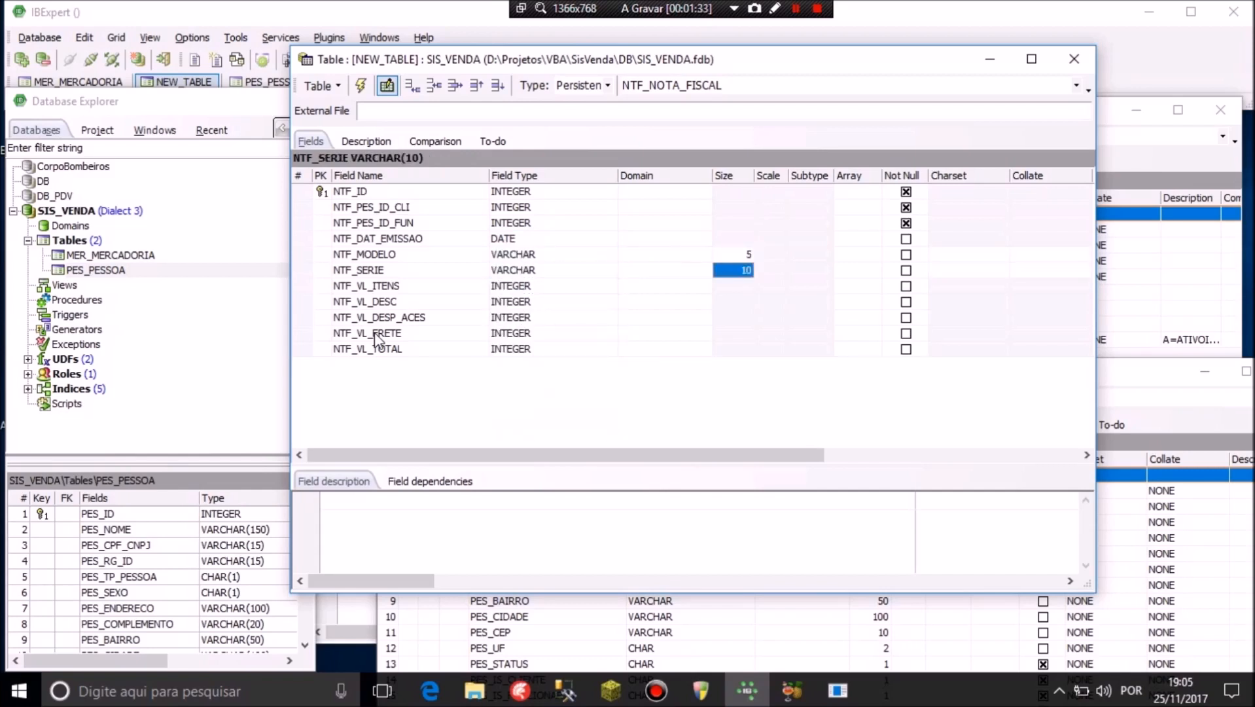
{"action": "type", "text": "5"}
{"action": "key", "text": "Left"}
{"action": "key", "text": "Left"}
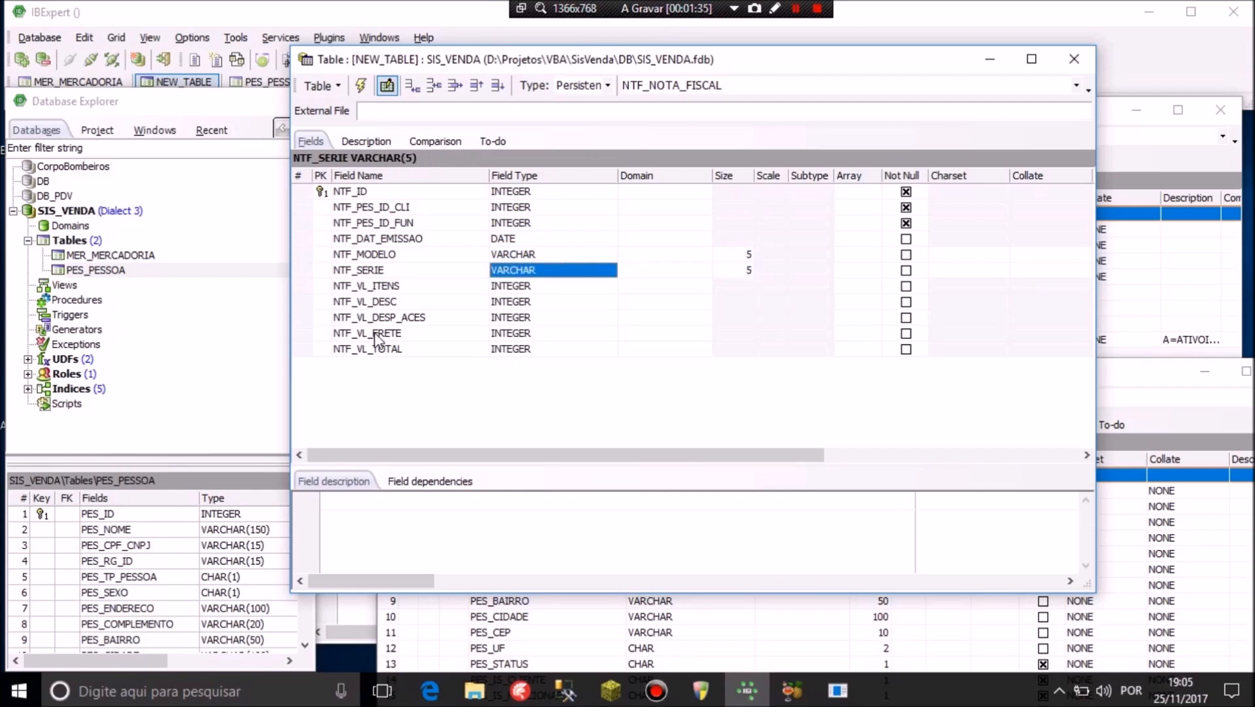
Set the field type of all five value fields, from NTF_VL_ITENS through NTF_VL_TOTAL, to DOUBLE PRECISION
{"action": "key", "text": "Down"}
{"action": "type", "text": "D"}
{"action": "key", "text": "Return"}
{"action": "key", "text": "Down"}
{"action": "key", "text": "Up"}
{"action": "key", "text": "Down"}
{"action": "type", "text": "D"}
{"action": "key", "text": "Return"}
{"action": "key", "text": "Down"}
{"action": "type", "text": "D"}
{"action": "key", "text": "Return"}
{"action": "key", "text": "Down"}
{"action": "type", "text": "D"}
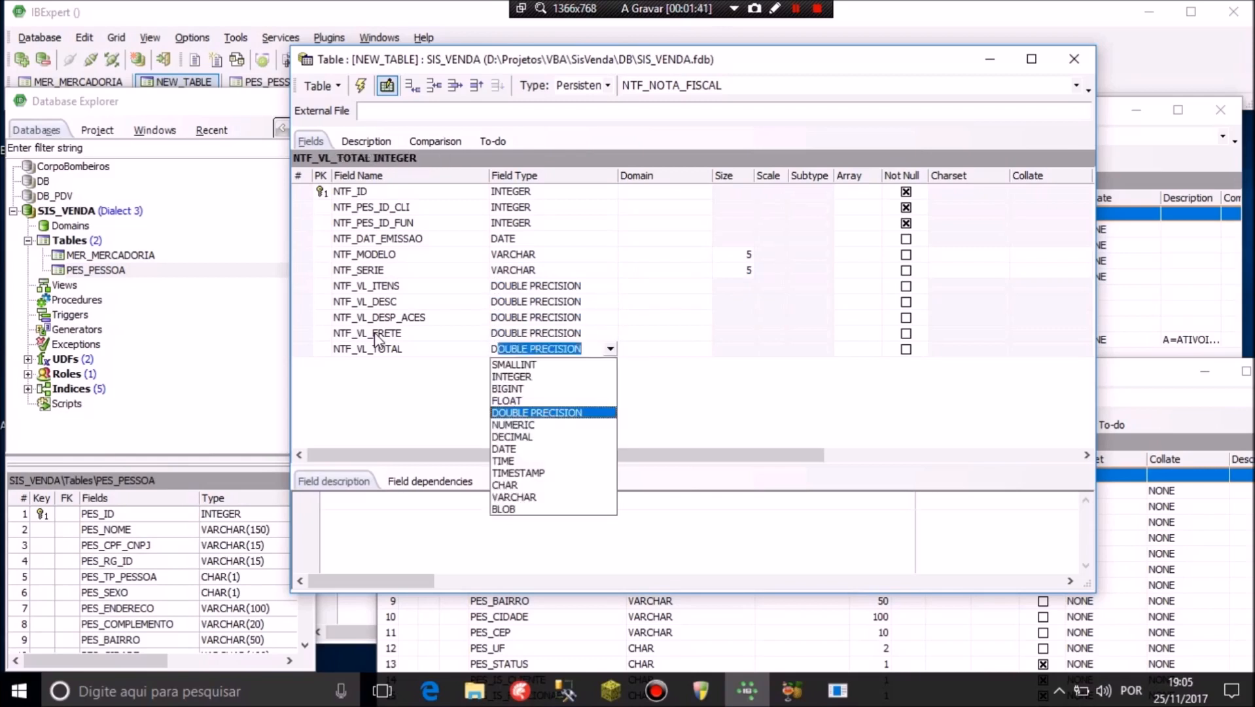
{"action": "key", "text": "Return"}
{"action": "key", "text": "Down"}
{"action": "type", "text": "D"}
{"action": "key", "text": "Return"}
Mark NTF_DAT_EMISSAO, NTF_MODELO and NTF_SERIE as Not Null
{"action": "key", "text": "Down"}
{"action": "key", "text": "Up"}
{"action": "key", "text": "Up"}
{"action": "key", "text": "Up"}
{"action": "key", "text": "Up"}
{"action": "key", "text": "Up"}
{"action": "key", "text": "Up"}
{"action": "key", "text": "Up"}
{"action": "key", "text": "Up"}
{"action": "key", "text": "Up"}
{"action": "key", "text": "Up"}
{"action": "key", "text": "Up"}
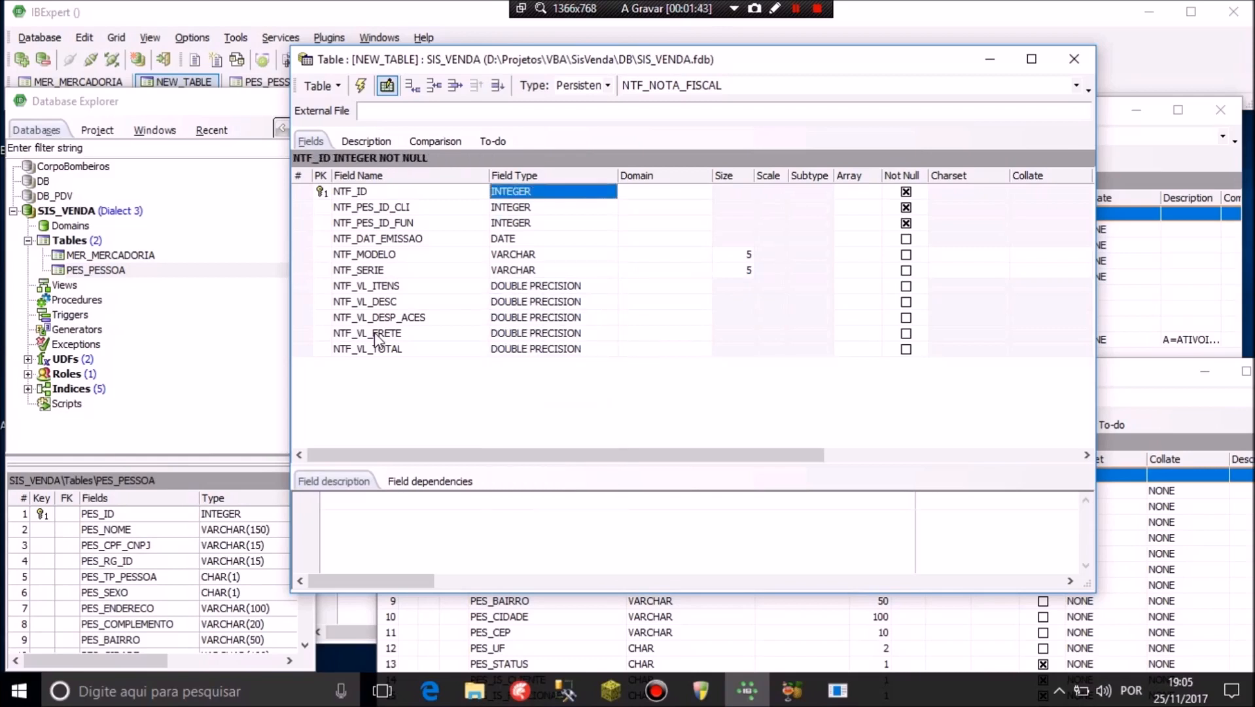
{"action": "key", "text": "Down"}
{"action": "key", "text": "Up"}
{"action": "key", "text": "Right"}
{"action": "key", "text": "Right"}
{"action": "key", "text": "Right"}
{"action": "key", "text": "Right"}
{"action": "key", "text": "Right"}
{"action": "key", "text": "Right"}
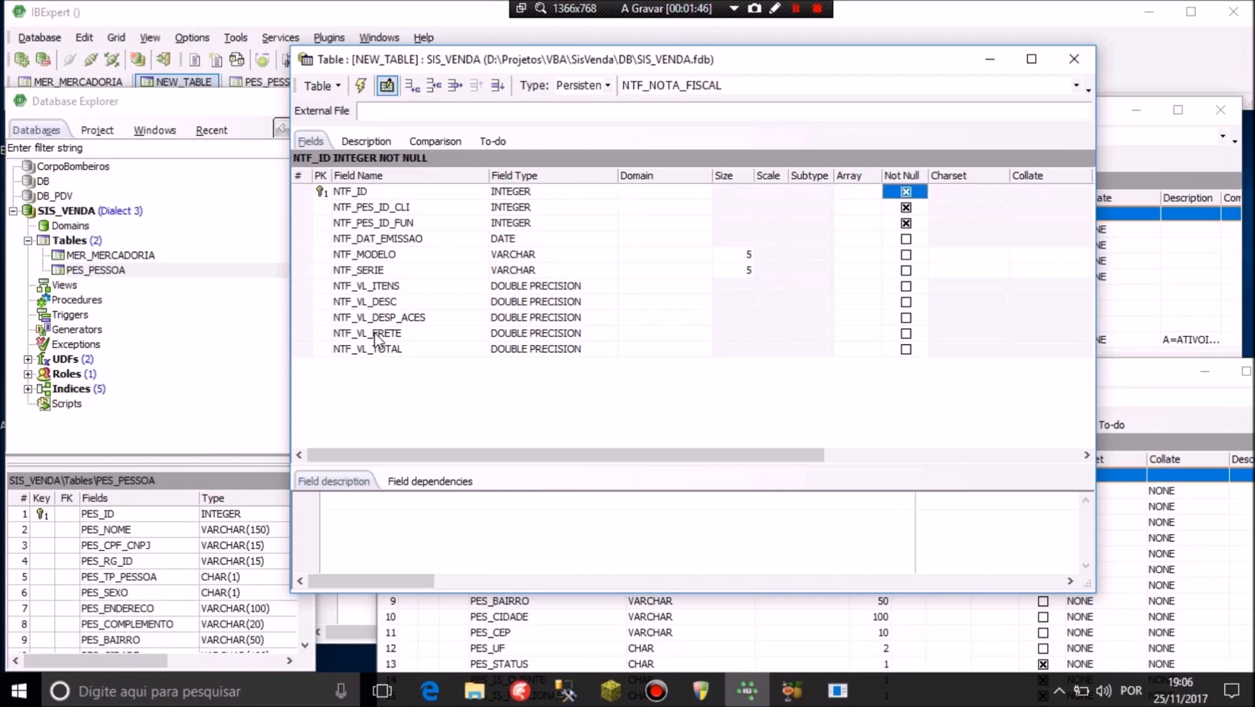
{"action": "key", "text": "Down"}
{"action": "key", "text": "Down"}
{"action": "key", "text": "Down"}
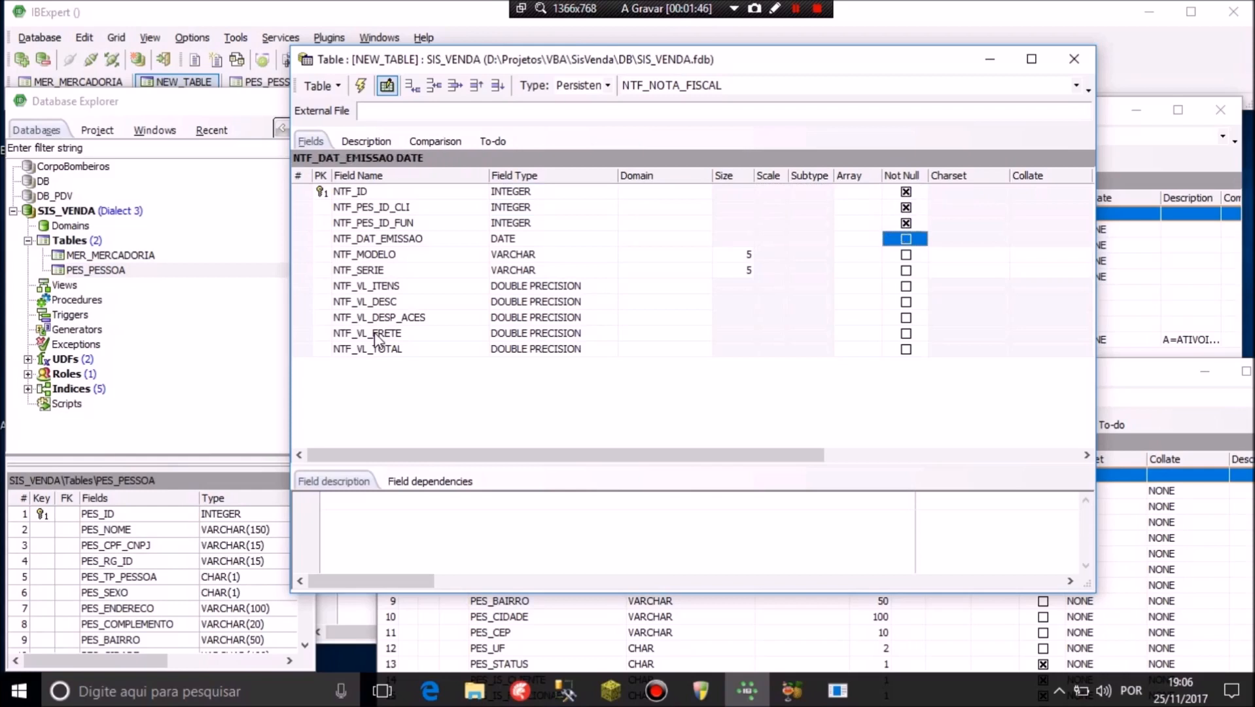
{"action": "key", "text": "space"}
{"action": "key", "text": "Down"}
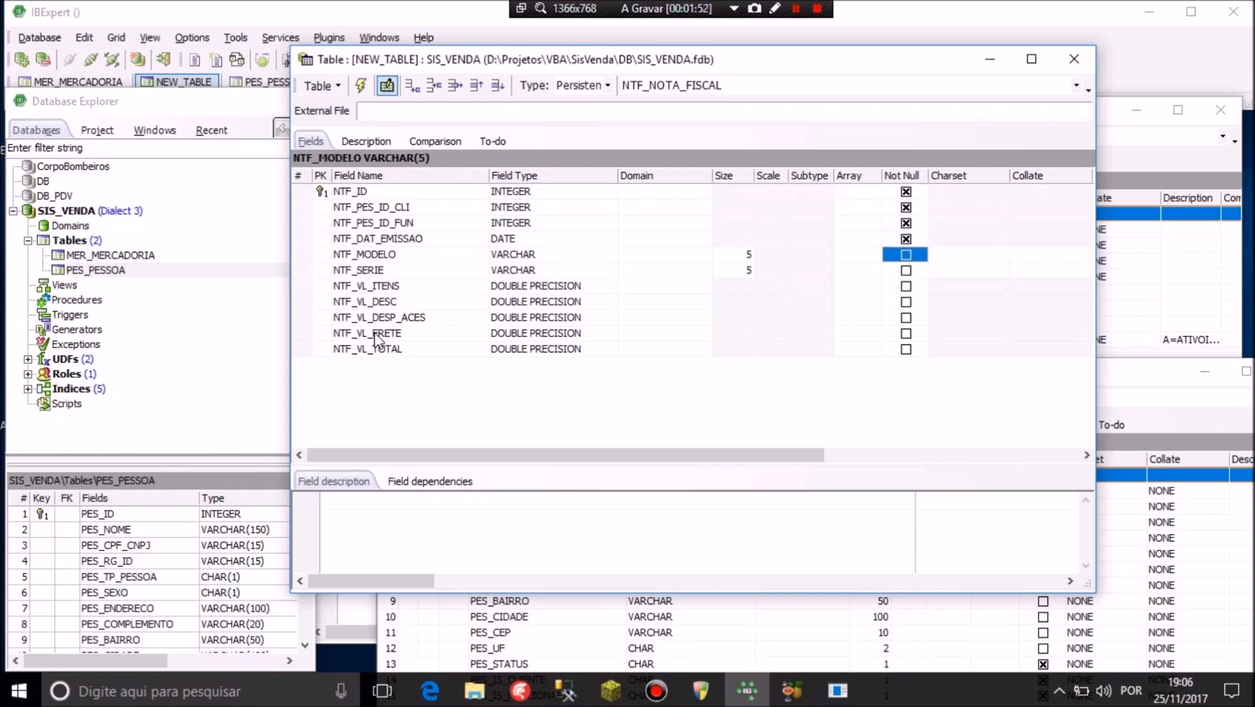
{"action": "key", "text": "space"}
{"action": "key", "text": "Down"}
{"action": "key", "text": "space"}
Reposition and widen the table editor window to show the field names together with the Default Source column
{"action": "key", "text": "Down"}
{"action": "key", "text": "Down"}
{"action": "key", "text": "Down"}
{"action": "key", "text": "Down"}
{"action": "key", "text": "Up"}
{"action": "key", "text": "Up"}
{"action": "key", "text": "Up"}
{"action": "key", "text": "Up"}
{"action": "key", "text": "Up"}
{"action": "key", "text": "Up"}
{"action": "key", "text": "Up"}
{"action": "key", "text": "Up"}
{"action": "key", "text": "Up"}
{"action": "key", "text": "Right"}
{"action": "key", "text": "Right"}
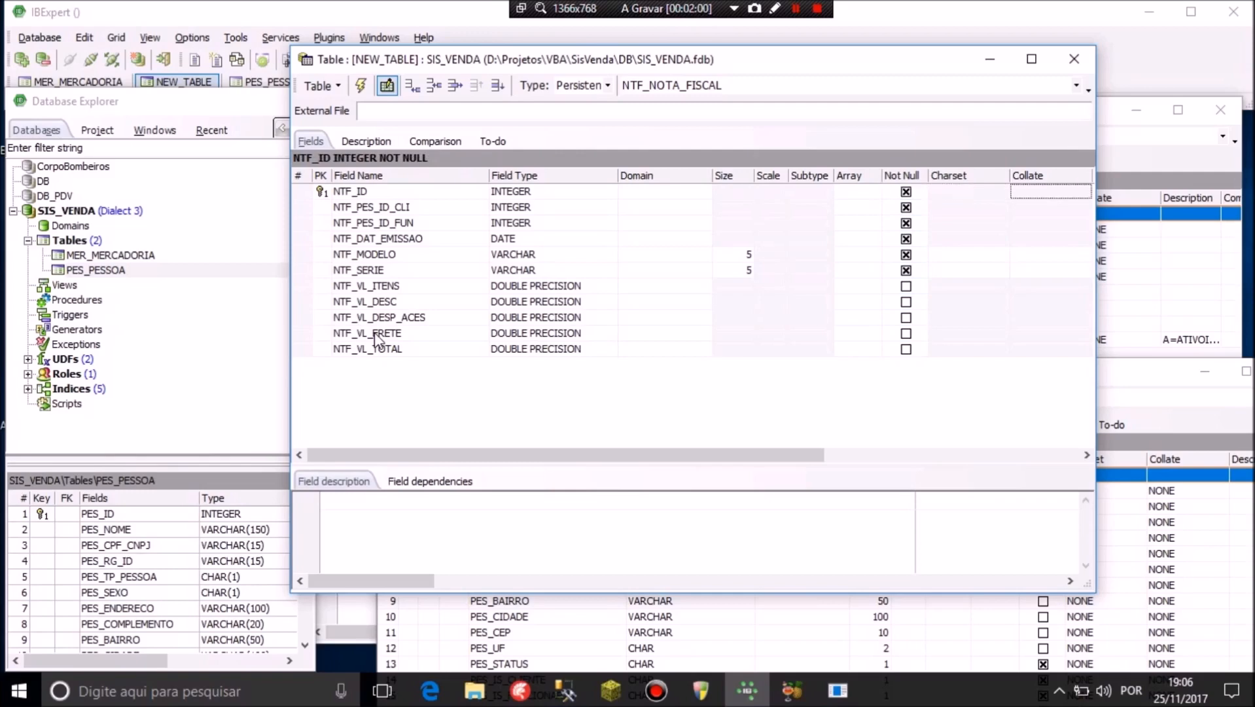
{"action": "key", "text": "Right"}
{"action": "key", "text": "Right"}
{"action": "key", "text": "Right"}
{"action": "key", "text": "Right"}
{"action": "key", "text": "Right"}
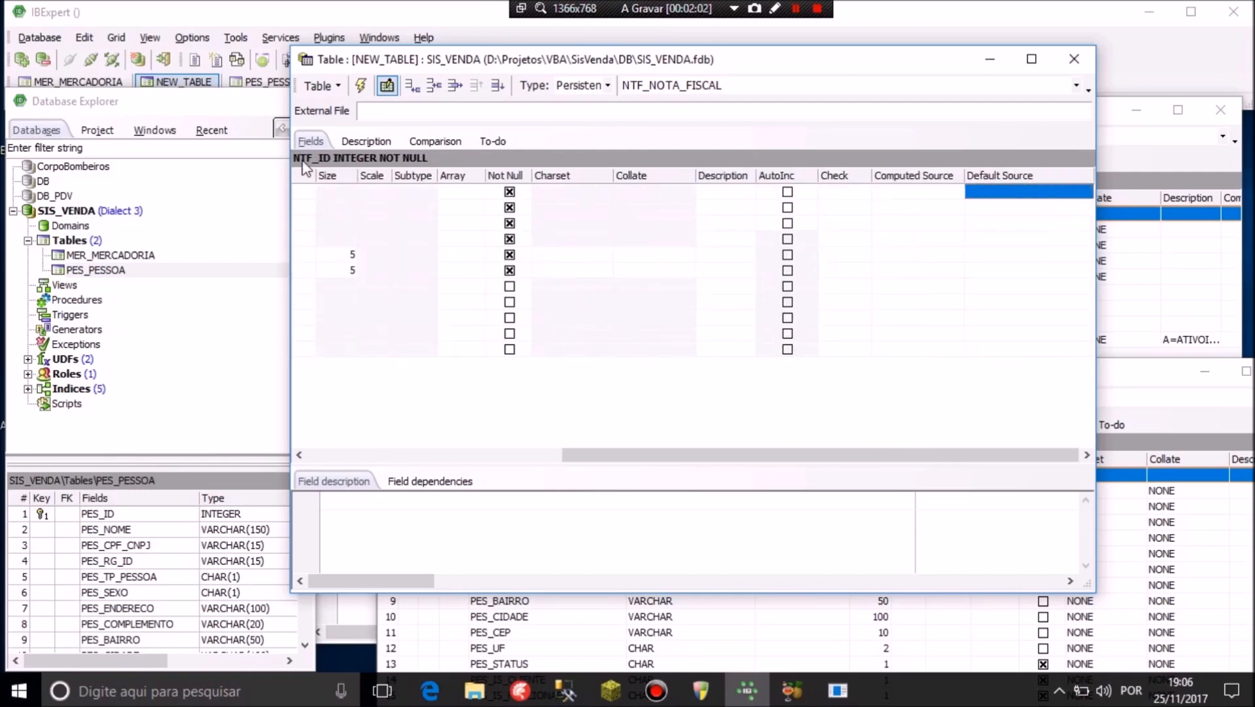
{"action": "left_click_drag", "start_coordinate": [430, 59], "coordinate": [195, 66]}
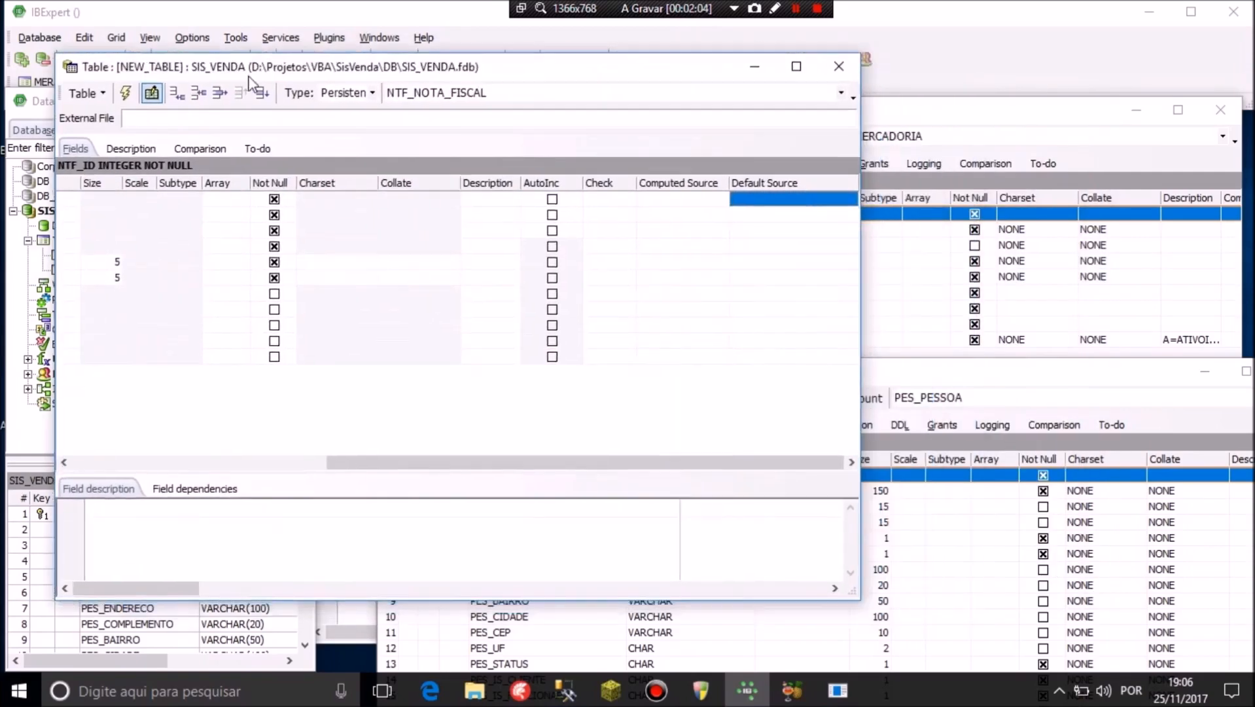
{"action": "left_click_drag", "start_coordinate": [859, 257], "coordinate": [1223, 304]}
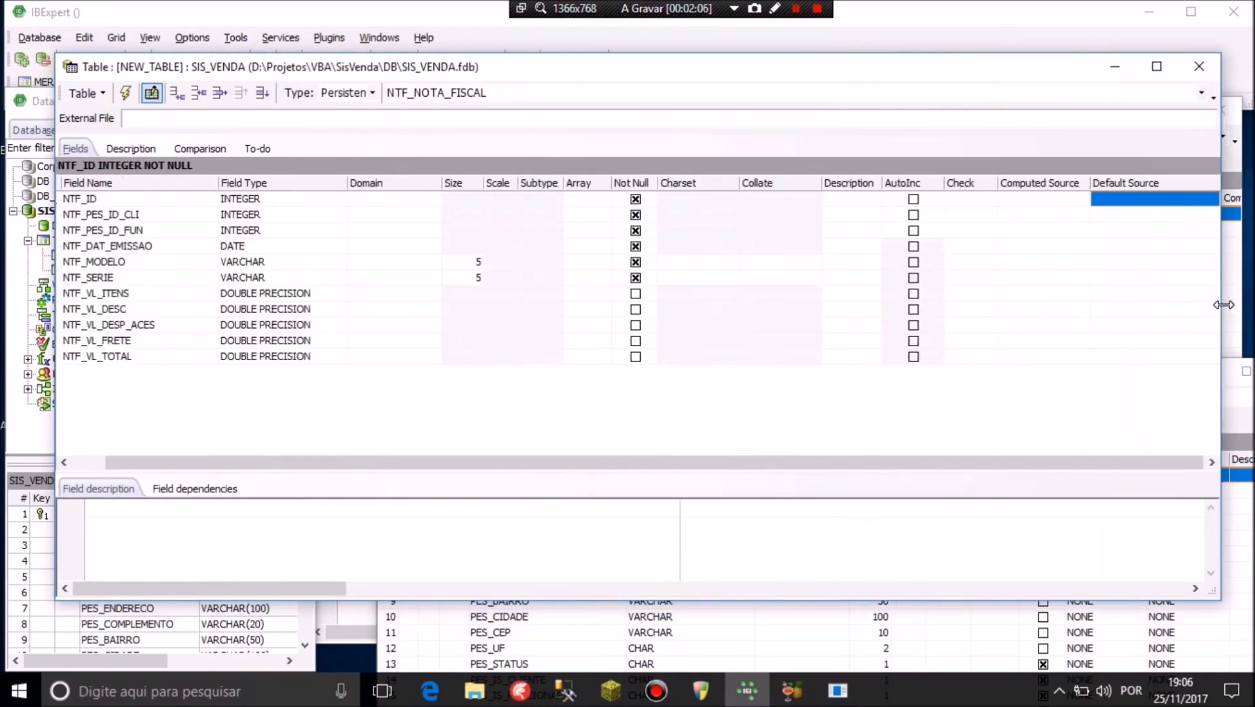
Set the default source of NTF_DAT_EMISSAO to current_date
{"action": "left_click", "coordinate": [1122, 216]}
{"action": "key", "text": "Down"}
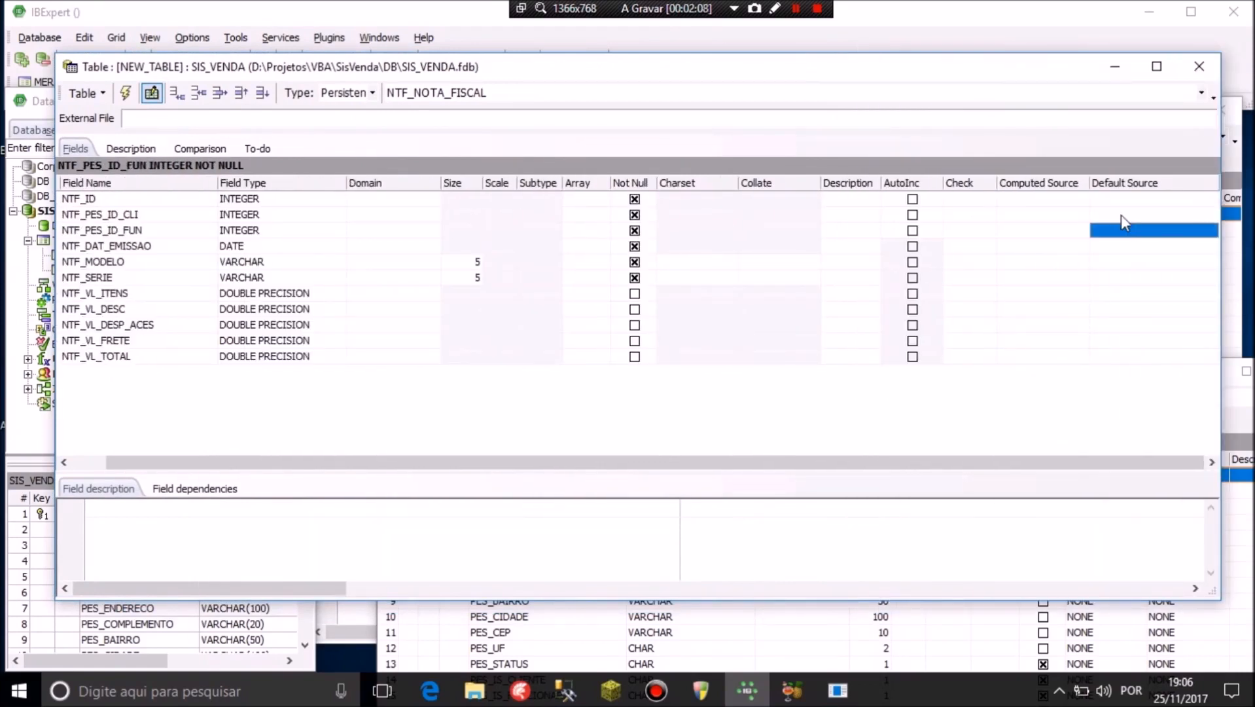
{"action": "key", "text": "Down"}
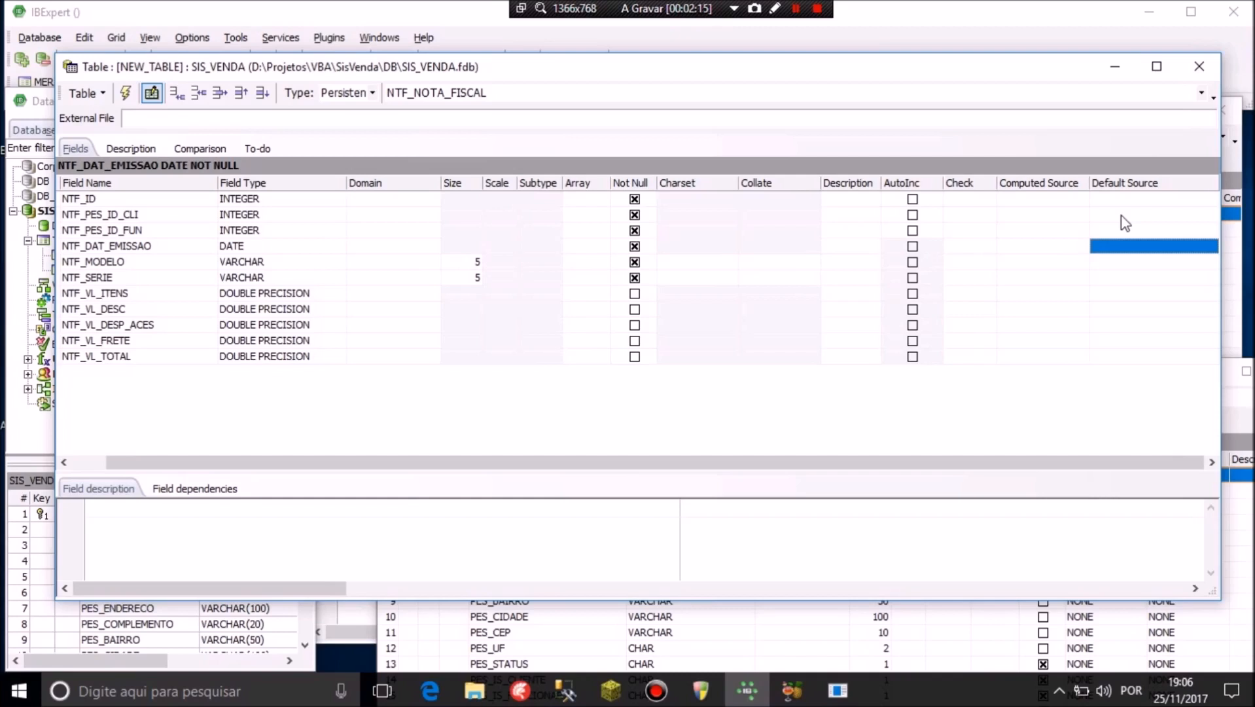
{"action": "type", "text": "current_date"}
{"action": "key", "text": "Return"}
{"action": "key", "text": "Down"}
{"action": "key", "text": "Up"}
{"action": "key", "text": "Down"}
{"action": "key", "text": "Up"}
{"action": "key", "text": "Down"}
{"action": "key", "text": "Up"}
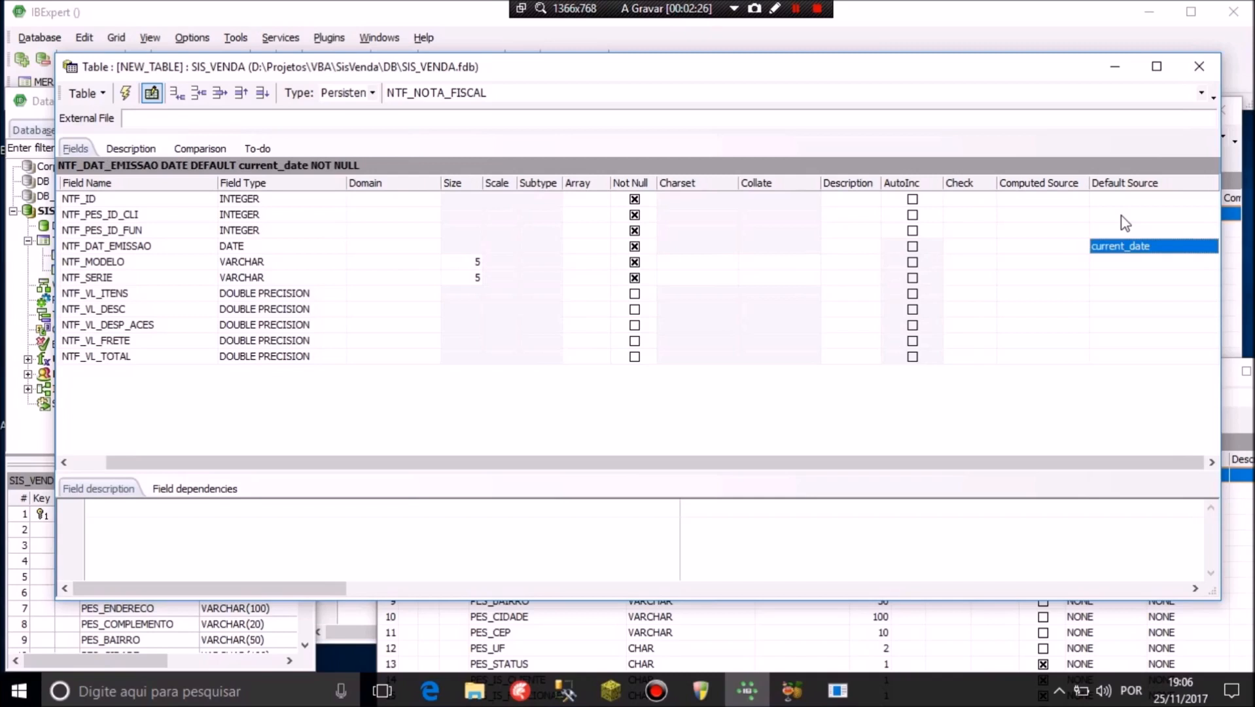
Set the default source of NTF_MODELO to '55' and of NTF_SERIE to '1'
{"action": "key", "text": "Down"}
{"action": "type", "text": "'55'"}
{"action": "key", "text": "Return"}
{"action": "key", "text": "Down"}
{"action": "type", "text": "'1'"}
{"action": "key", "text": "Return"}
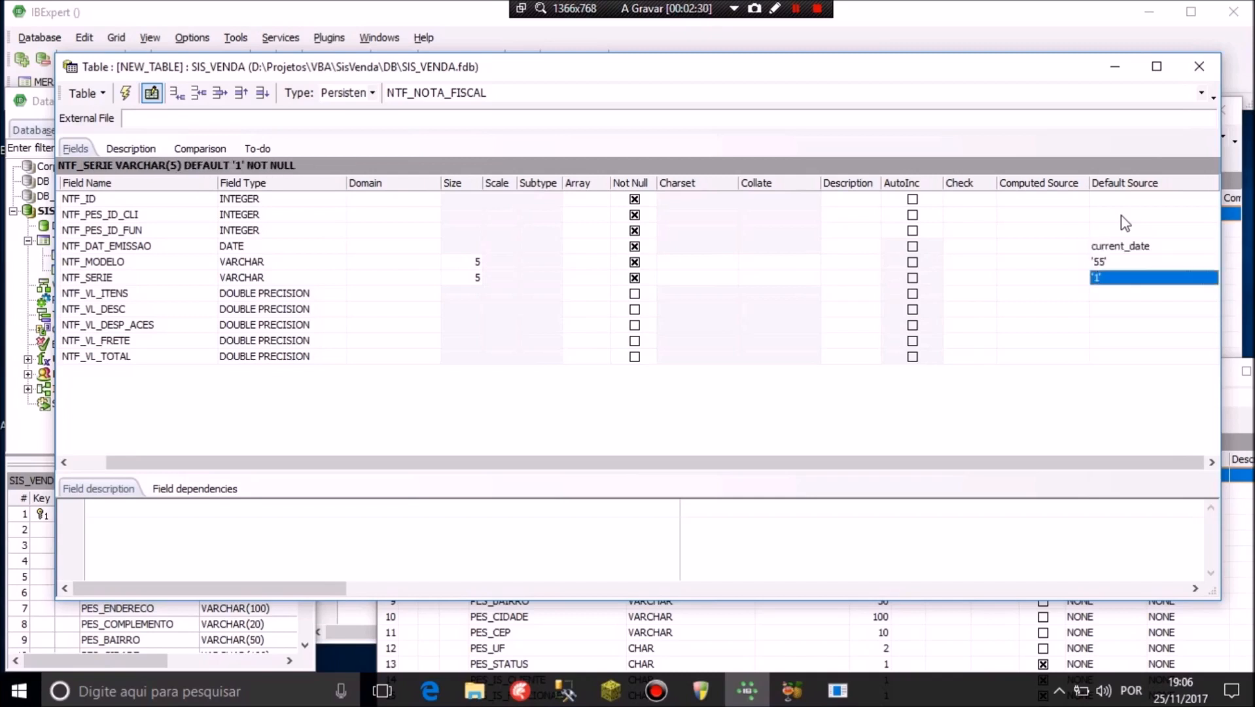
{"action": "key", "text": "Up"}
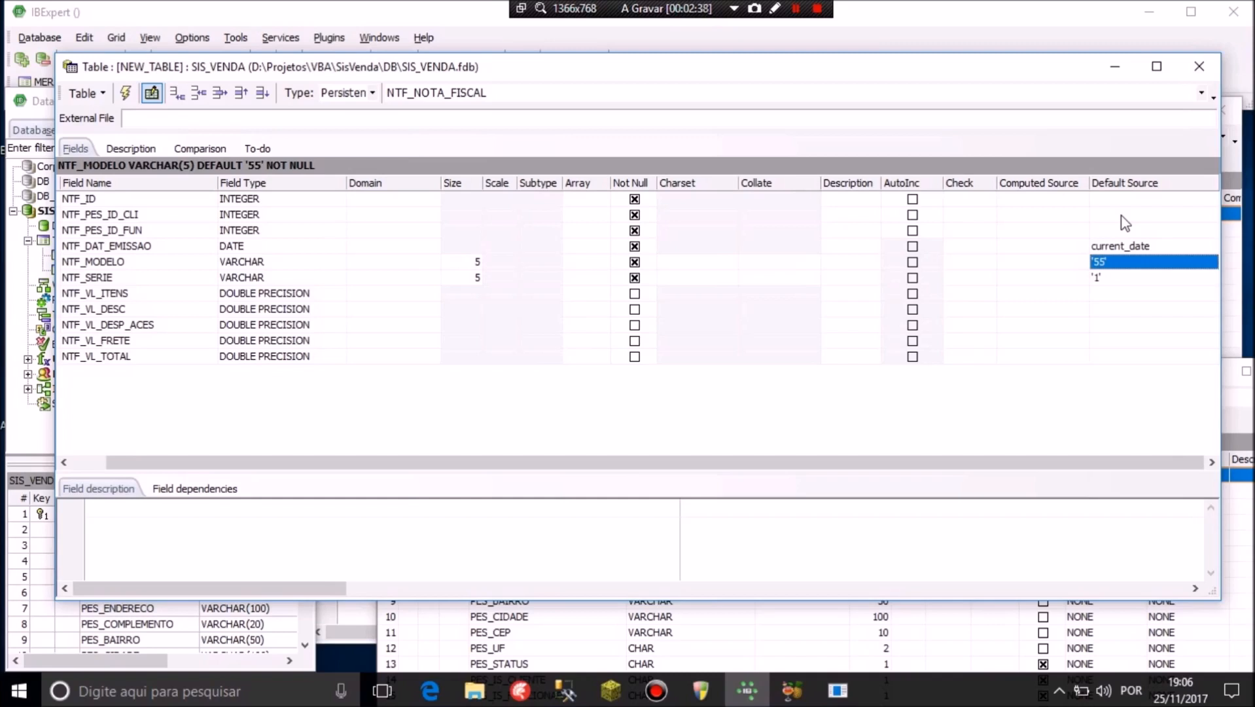
Set the default source of NTF_VL_ITENS, NTF_VL_DESC, NTF_VL_DESP_ACES, NTF_VL_FRETE and NTF_VL_TOTAL to 0
{"action": "key", "text": "Down"}
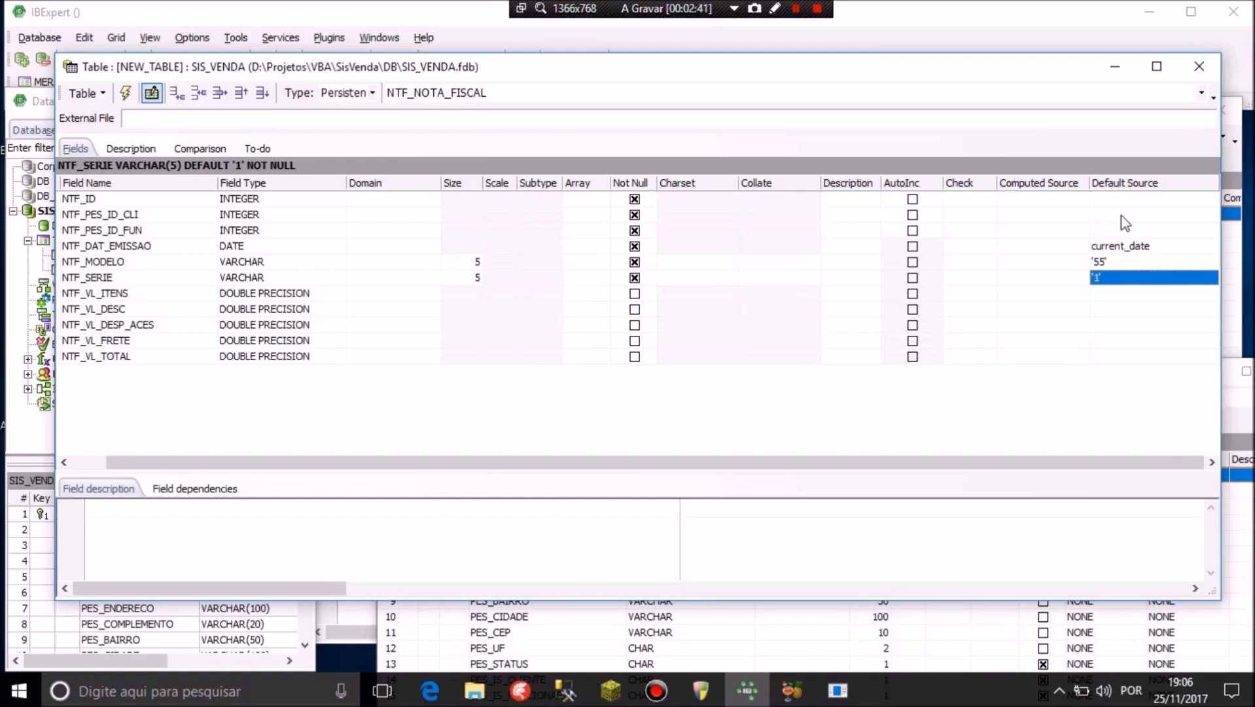
{"action": "key", "text": "Up"}
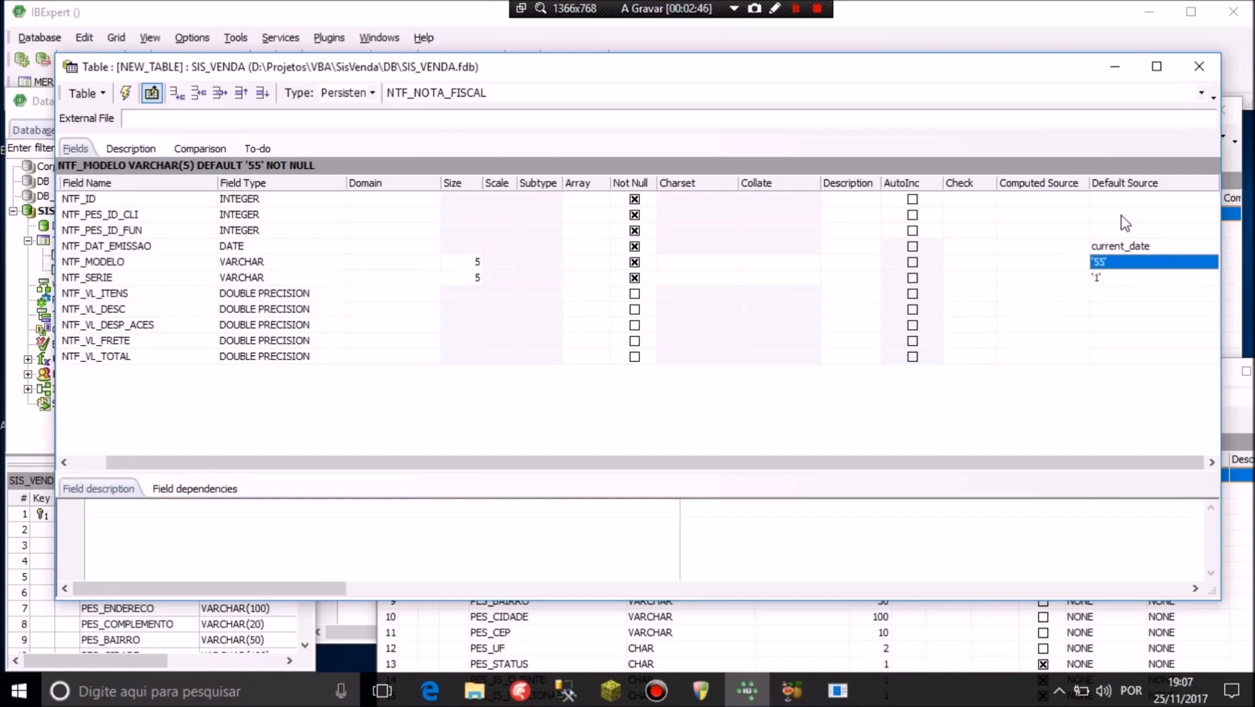
{"action": "key", "text": "Down"}
{"action": "key", "text": "Down"}
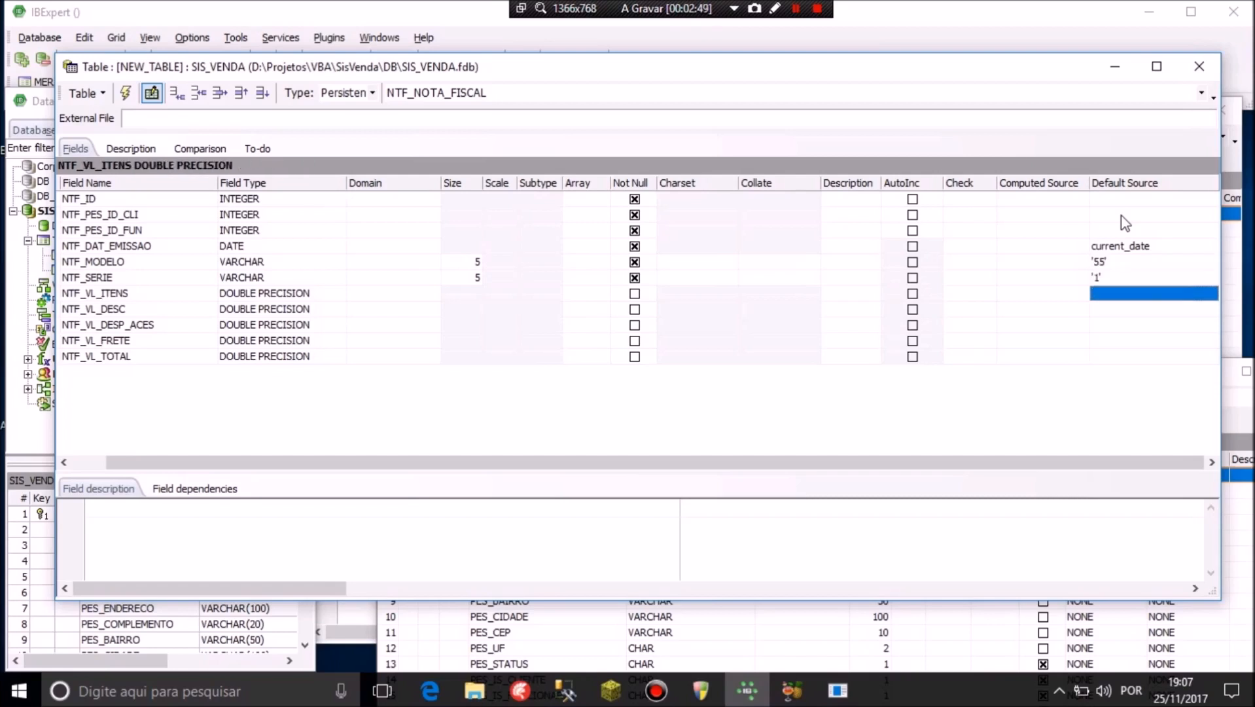
{"action": "type", "text": "0"}
{"action": "key", "text": "Down"}
{"action": "type", "text": "0"}
{"action": "key", "text": "Down"}
{"action": "type", "text": "0"}
{"action": "key", "text": "Down"}
{"action": "key", "text": "0"}
{"action": "key", "text": "Down"}
{"action": "key", "text": "0"}
Review the defined fields from NTF_DAT_EMISSAO to NTF_VL_TOTAL, checking names, types, Not Null flags and defaults
{"action": "key", "text": "Up"}
{"action": "key", "text": "Up"}
{"action": "key", "text": "Up"}
{"action": "key", "text": "Up"}
{"action": "key", "text": "Left"}
{"action": "key", "text": "Left"}
{"action": "key", "text": "Left"}
{"action": "key", "text": "Left"}
{"action": "key", "text": "Left"}
{"action": "key", "text": "Left"}
{"action": "key", "text": "Left"}
{"action": "key", "text": "Left"}
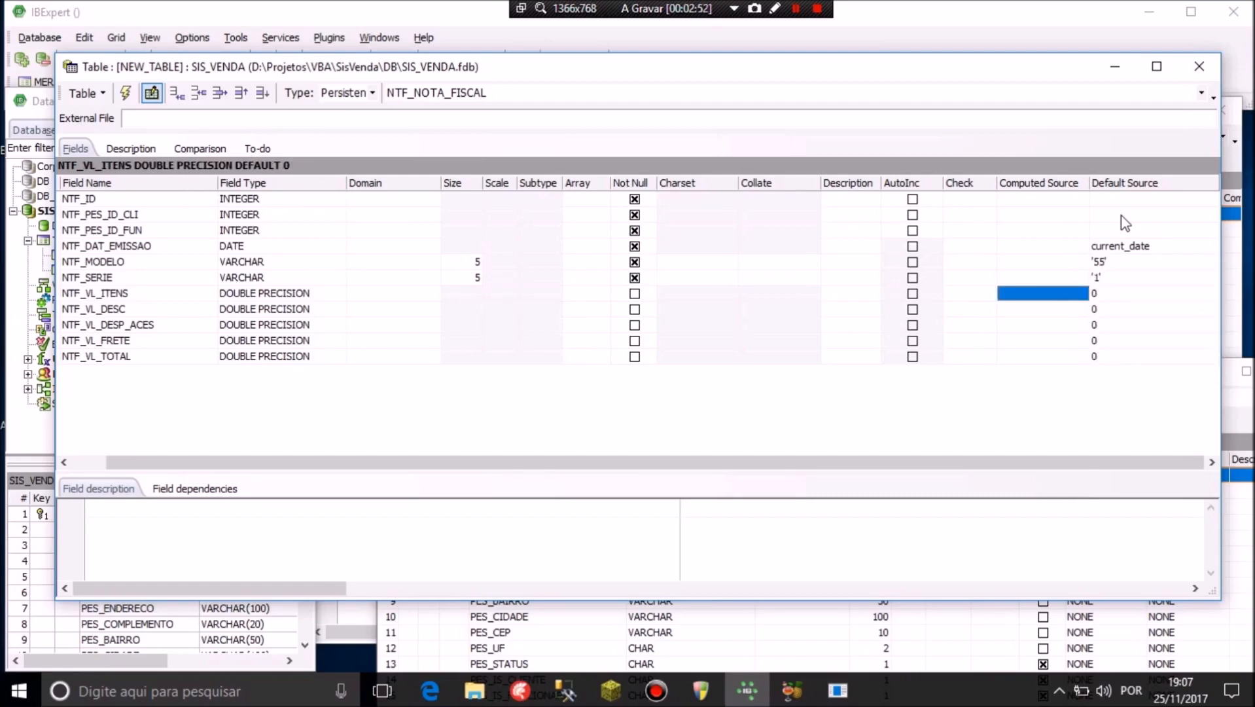
{"action": "key", "text": "Left"}
{"action": "key", "text": "Left"}
{"action": "key", "text": "Left"}
{"action": "key", "text": "Left"}
{"action": "key", "text": "Left"}
{"action": "key", "text": "Left"}
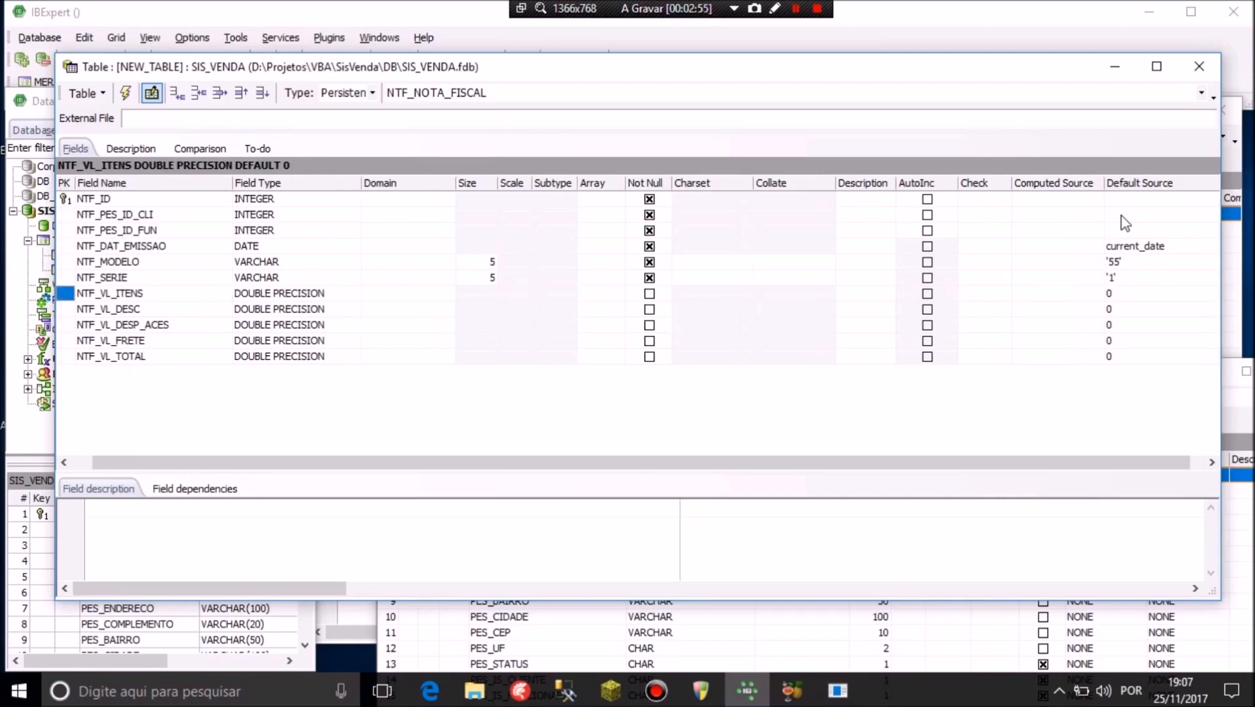
{"action": "key", "text": "Down"}
{"action": "key", "text": "Down"}
{"action": "key", "text": "Down"}
{"action": "key", "text": "Down"}
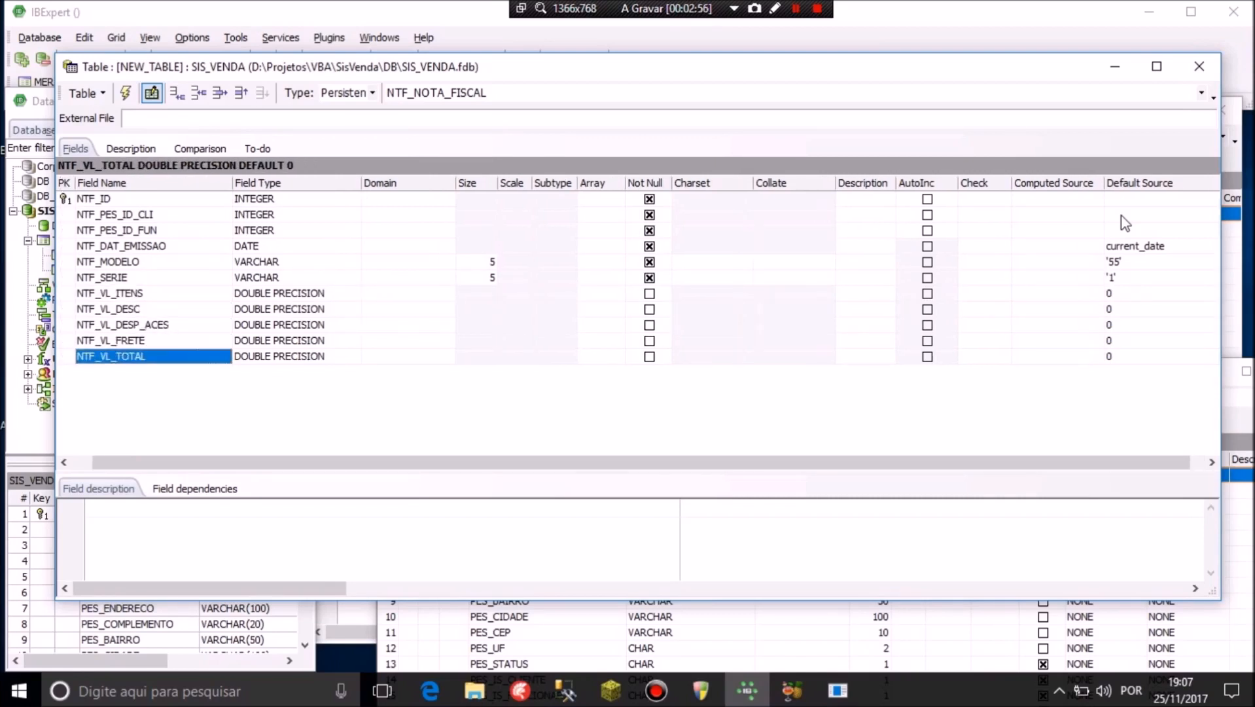
{"action": "key", "text": "Up"}
{"action": "key", "text": "Up"}
{"action": "key", "text": "Up"}
{"action": "key", "text": "Up"}
{"action": "key", "text": "Up"}
{"action": "key", "text": "Up"}
{"action": "key", "text": "Up"}
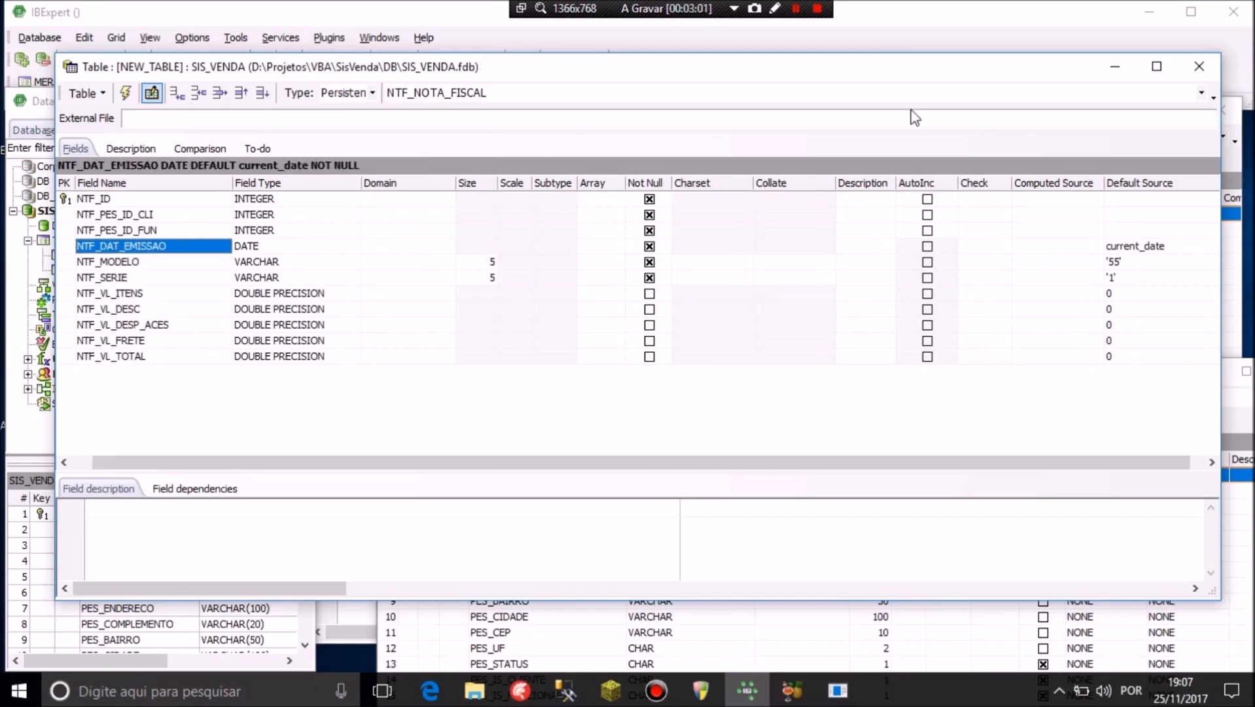
Compile the NTF_NOTA_FISCAL table, review its table and primary key creation statements, and commit them
{"action": "left_click", "coordinate": [126, 93]}
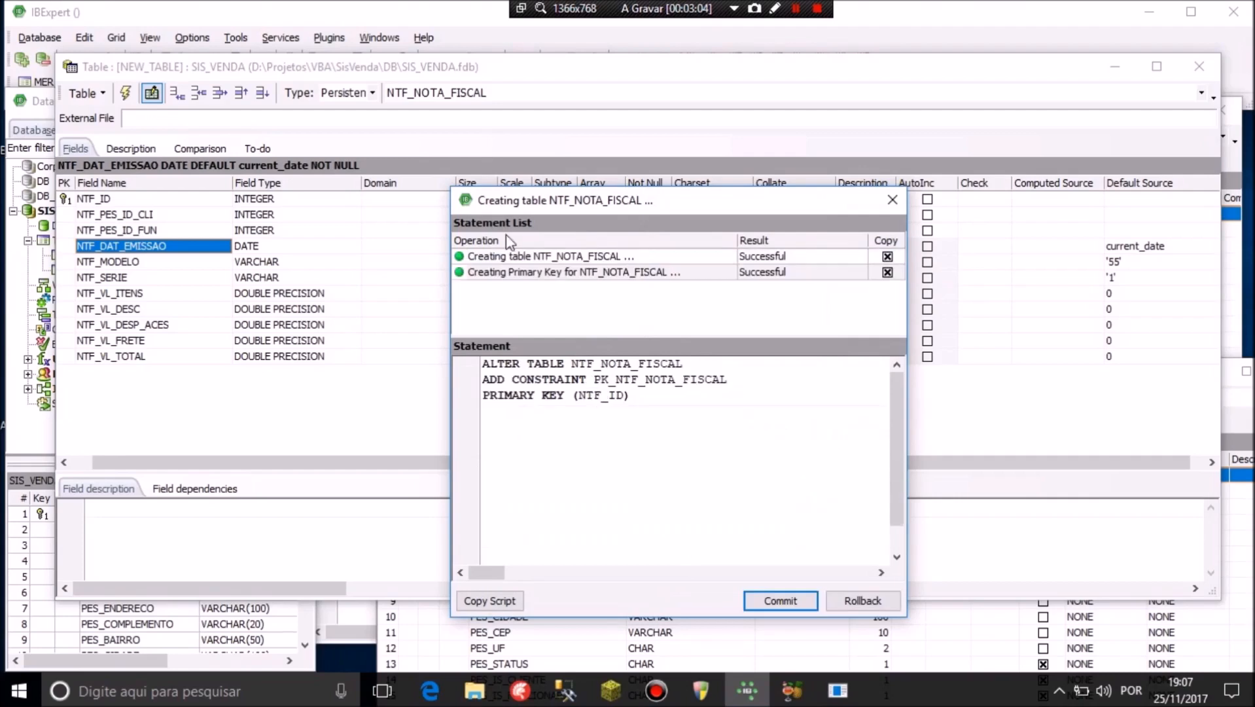
{"action": "left_click", "coordinate": [520, 260]}
{"action": "left_click_drag", "start_coordinate": [600, 204], "coordinate": [517, 116]}
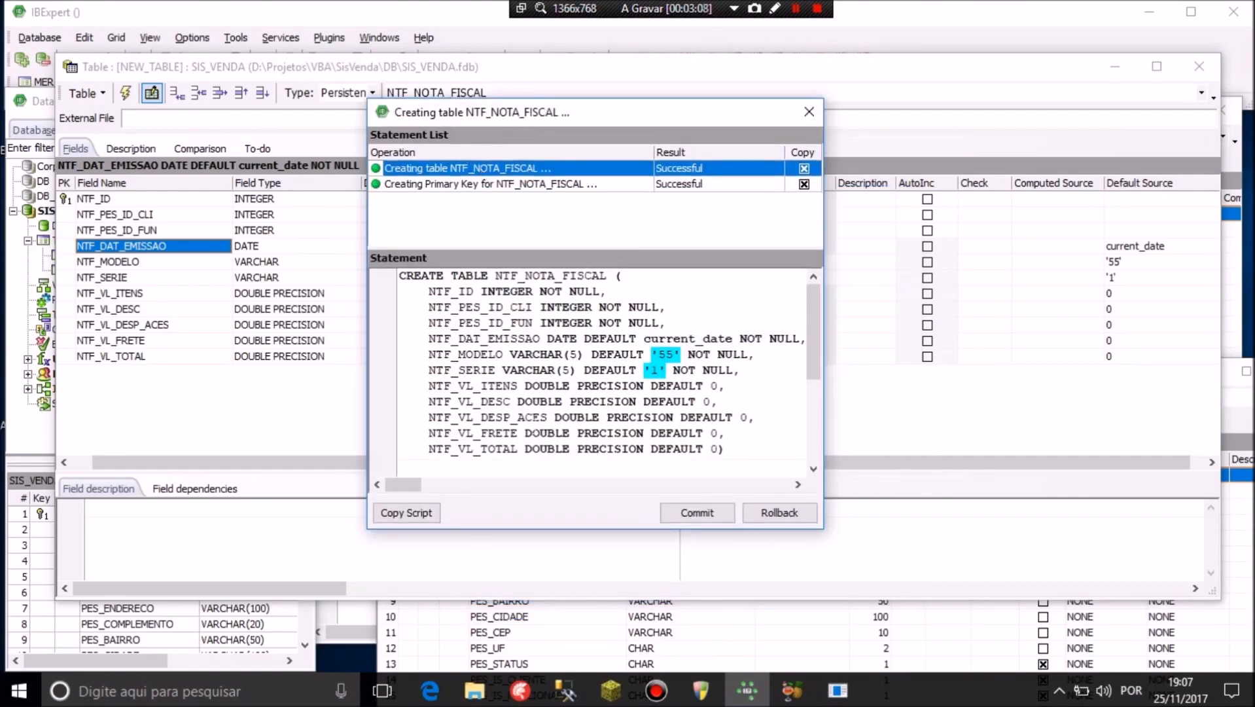
{"action": "left_click", "coordinate": [451, 187]}
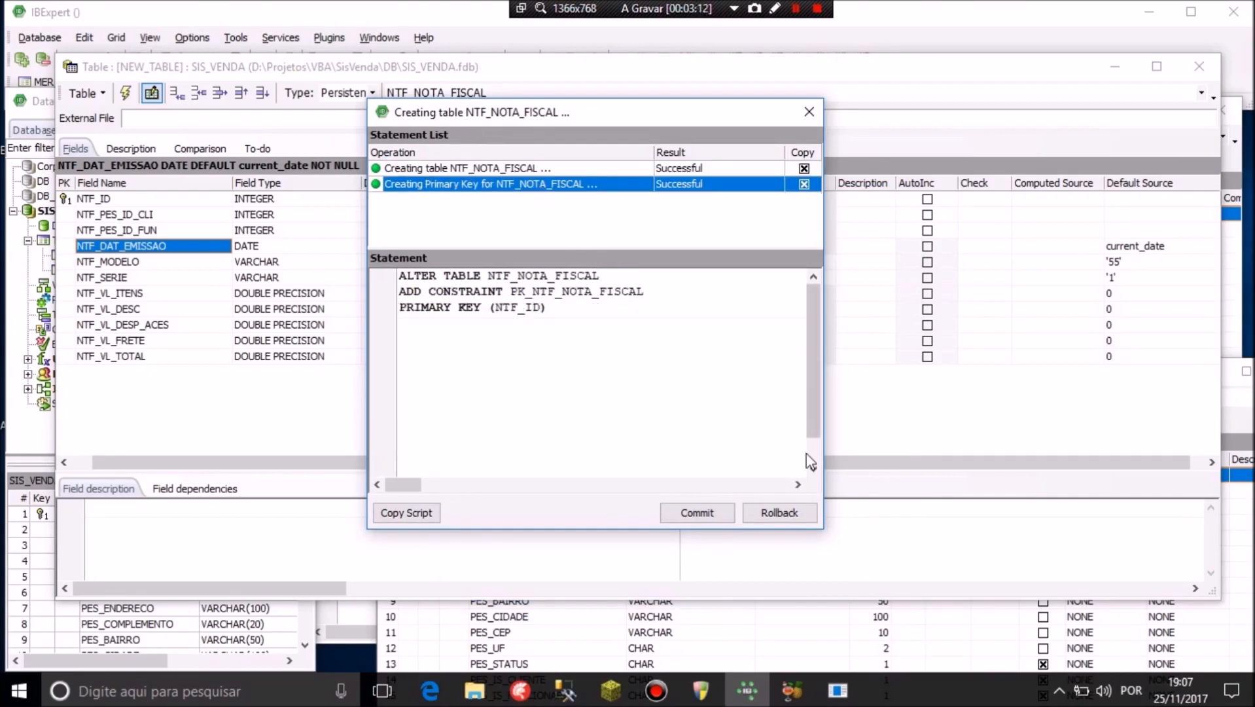
{"action": "left_click", "coordinate": [720, 517]}
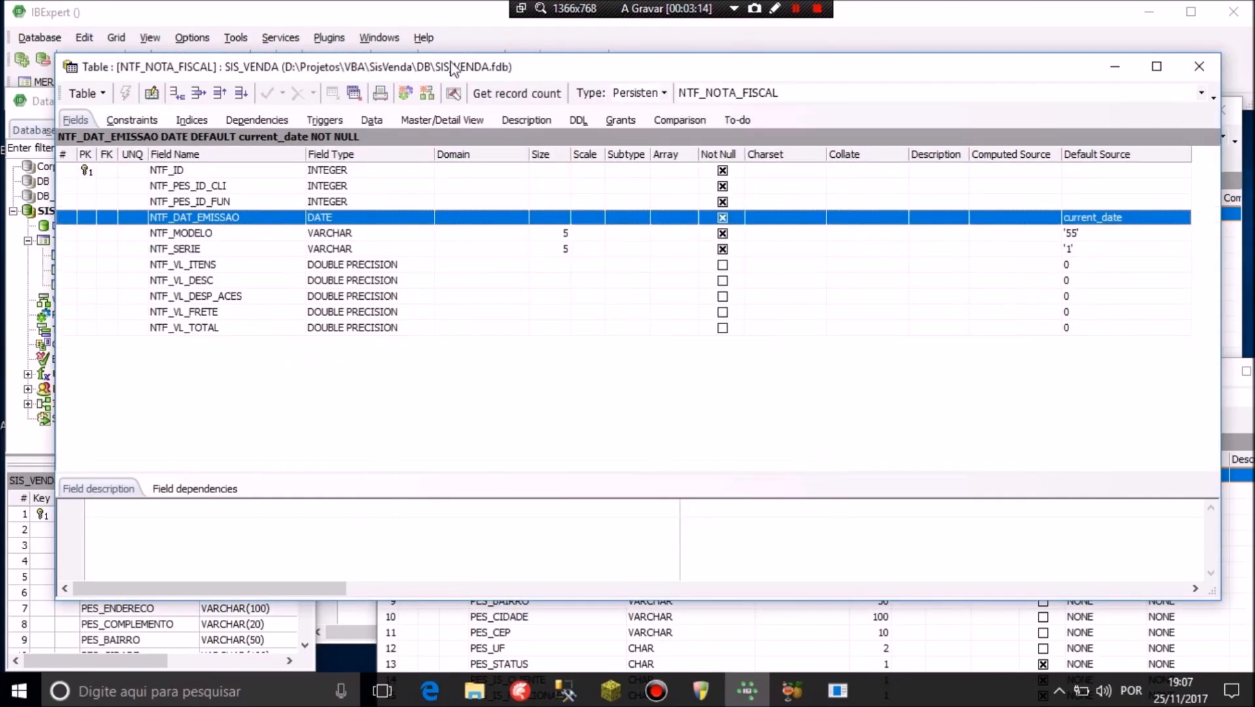
Reposition the NTF_NOTA_FISCAL table window so the Database Explorer beside it is uncovered
{"action": "left_click_drag", "start_coordinate": [527, 74], "coordinate": [471, 49]}
{"action": "left_click_drag", "start_coordinate": [939, 37], "coordinate": [968, 53]}
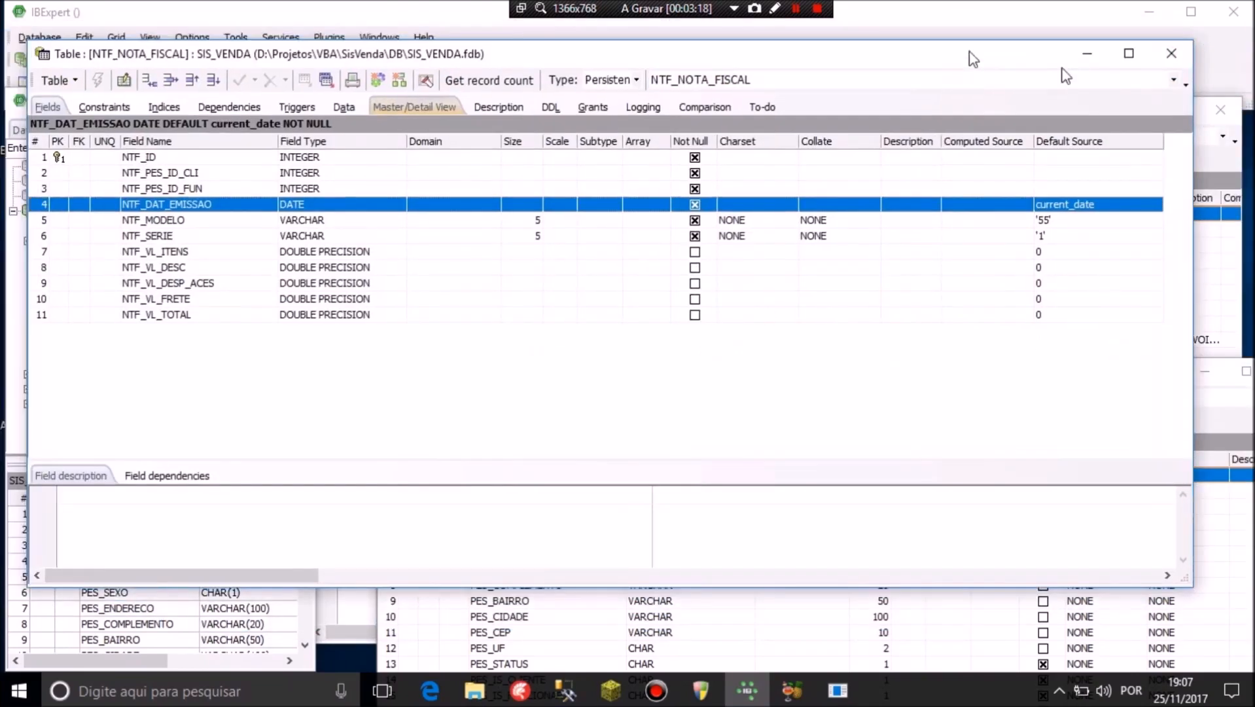
{"action": "double_click", "coordinate": [969, 52]}
{"action": "left_click_drag", "start_coordinate": [427, 85], "coordinate": [557, 108]}
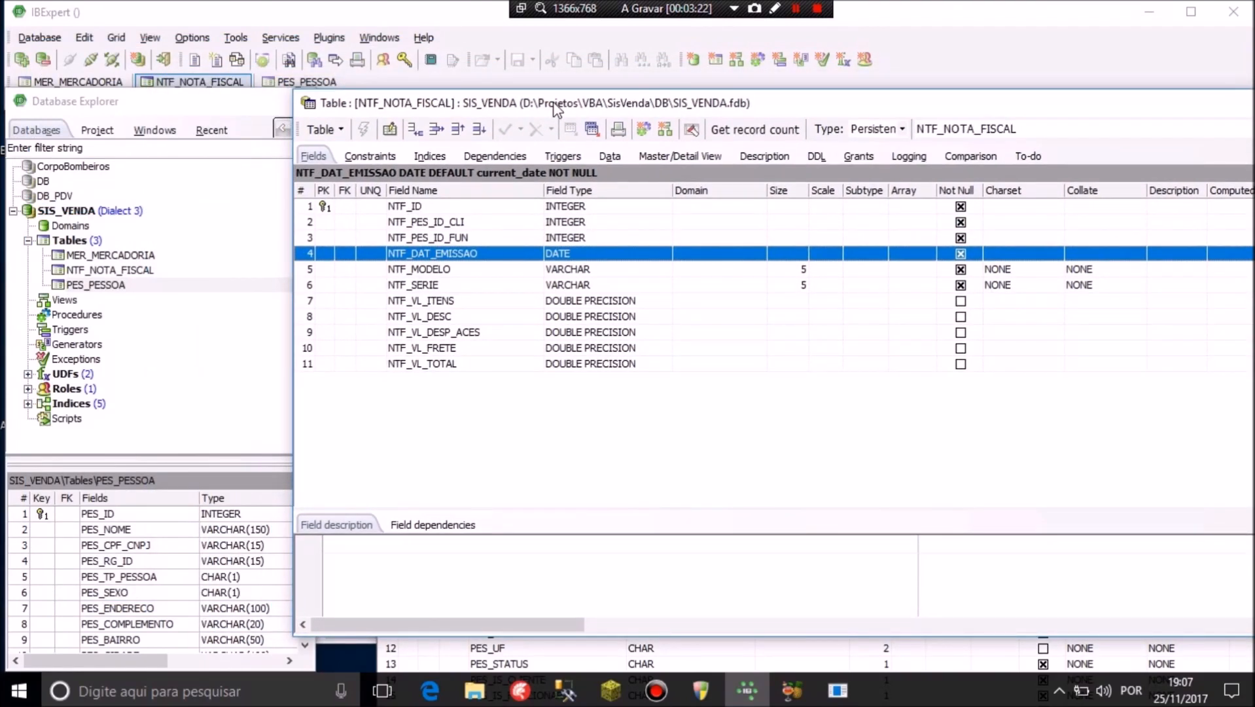
Add a new foreign key constraint to NTF_NOTA_FISCAL on the field NTF_PES_ID_CLI
{"action": "left_click", "coordinate": [367, 224]}
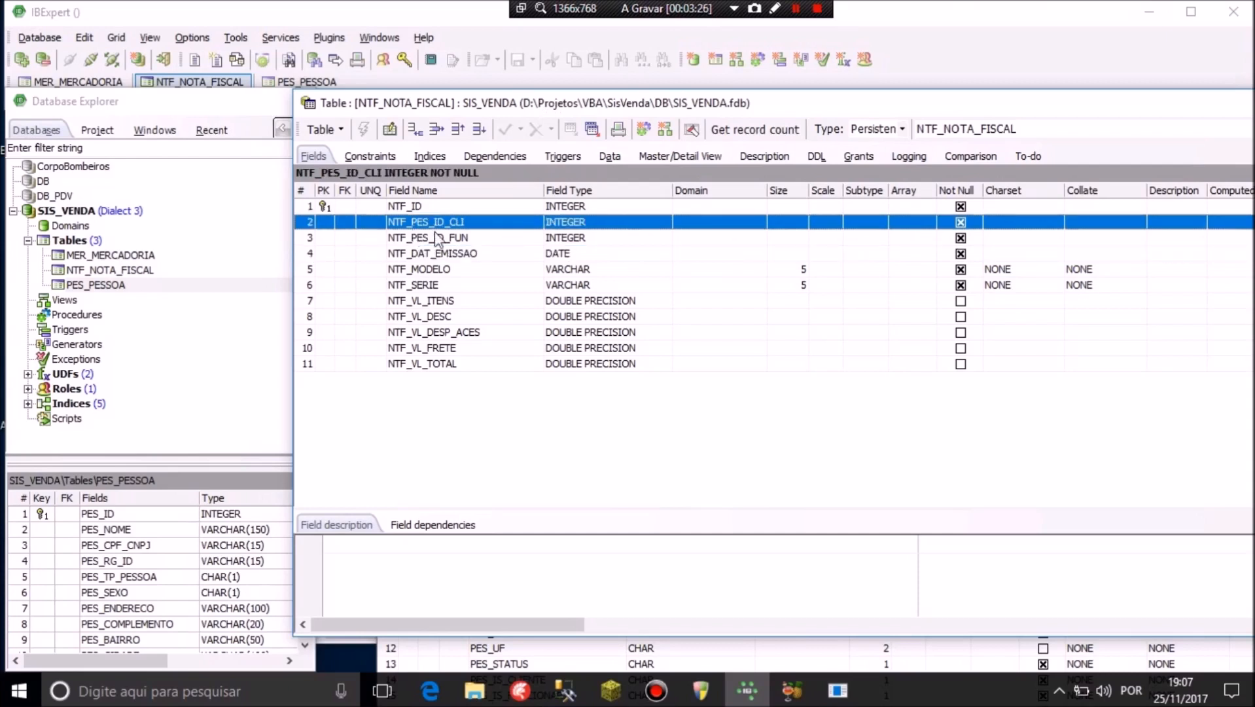
{"action": "left_click", "coordinate": [430, 240]}
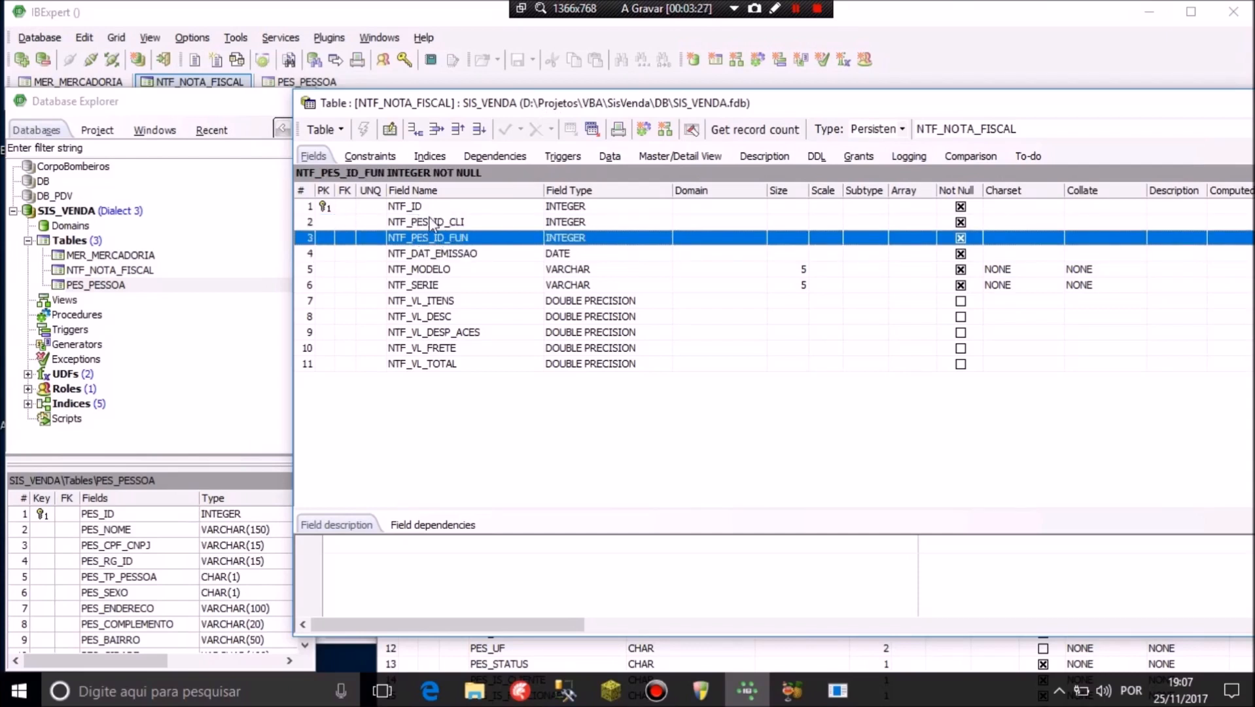
{"action": "left_click", "coordinate": [427, 223]}
{"action": "left_click", "coordinate": [375, 157]}
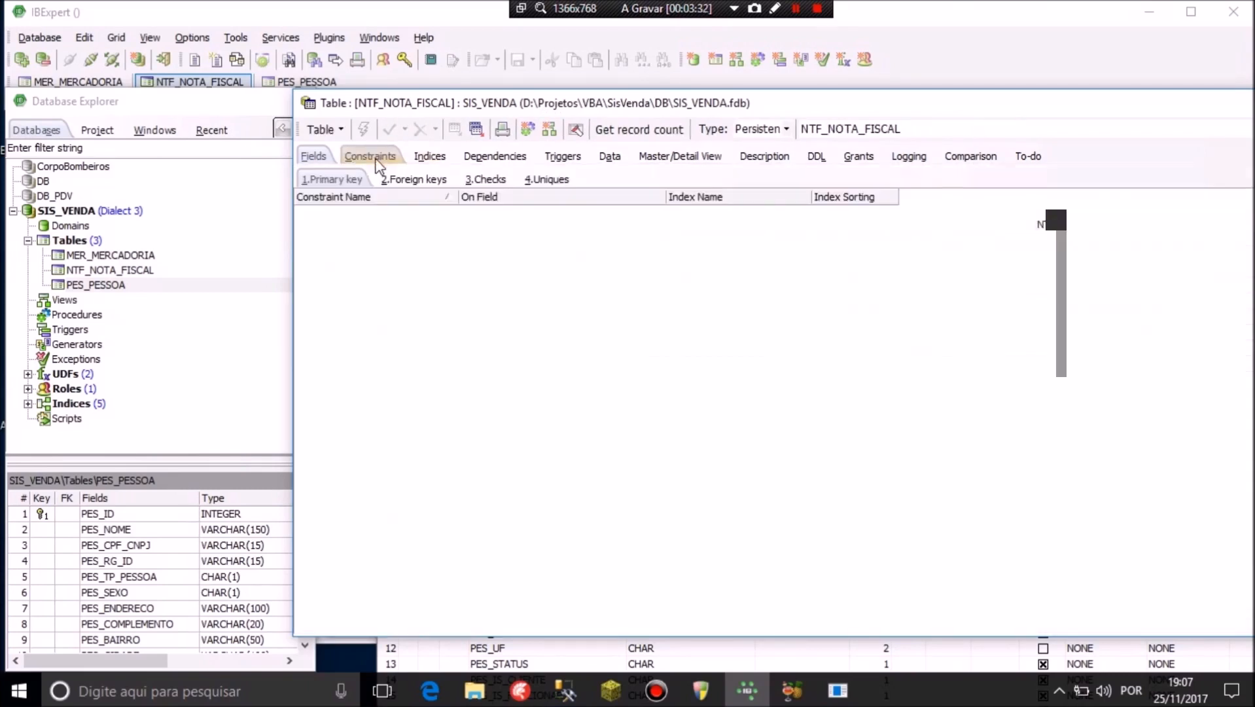
{"action": "left_click", "coordinate": [406, 183]}
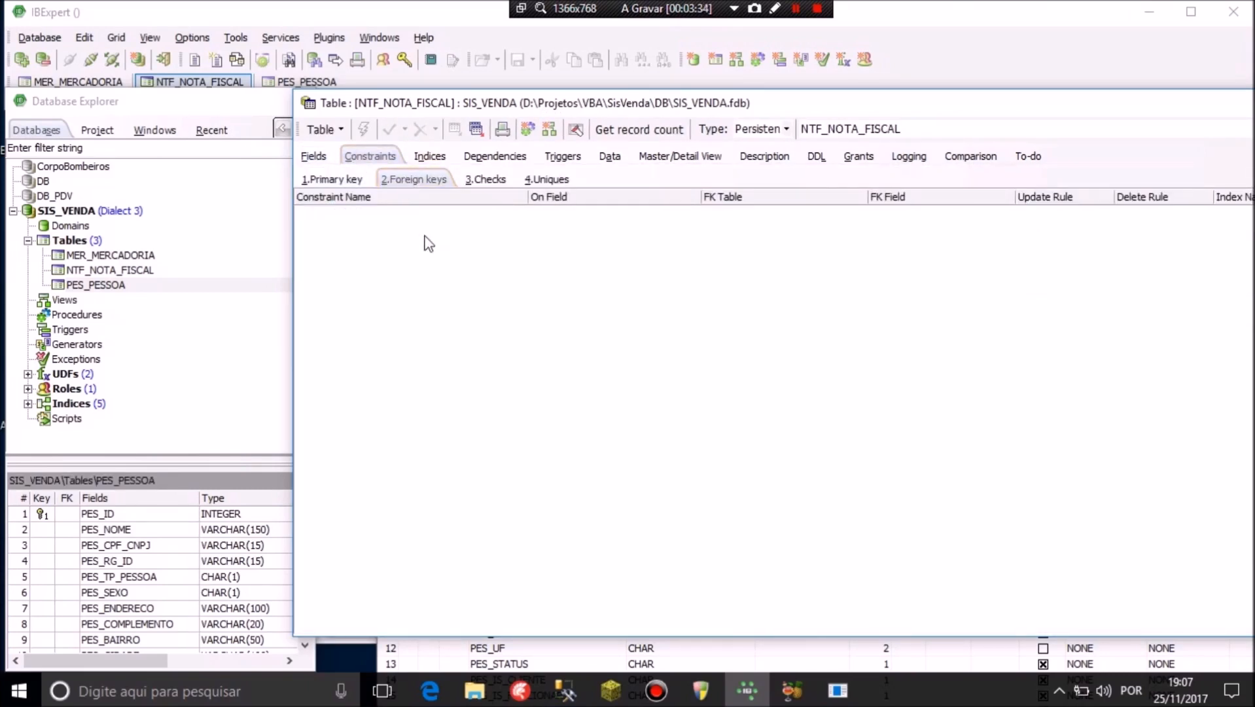
{"action": "right_click", "coordinate": [460, 237]}
{"action": "left_click", "coordinate": [547, 250]}
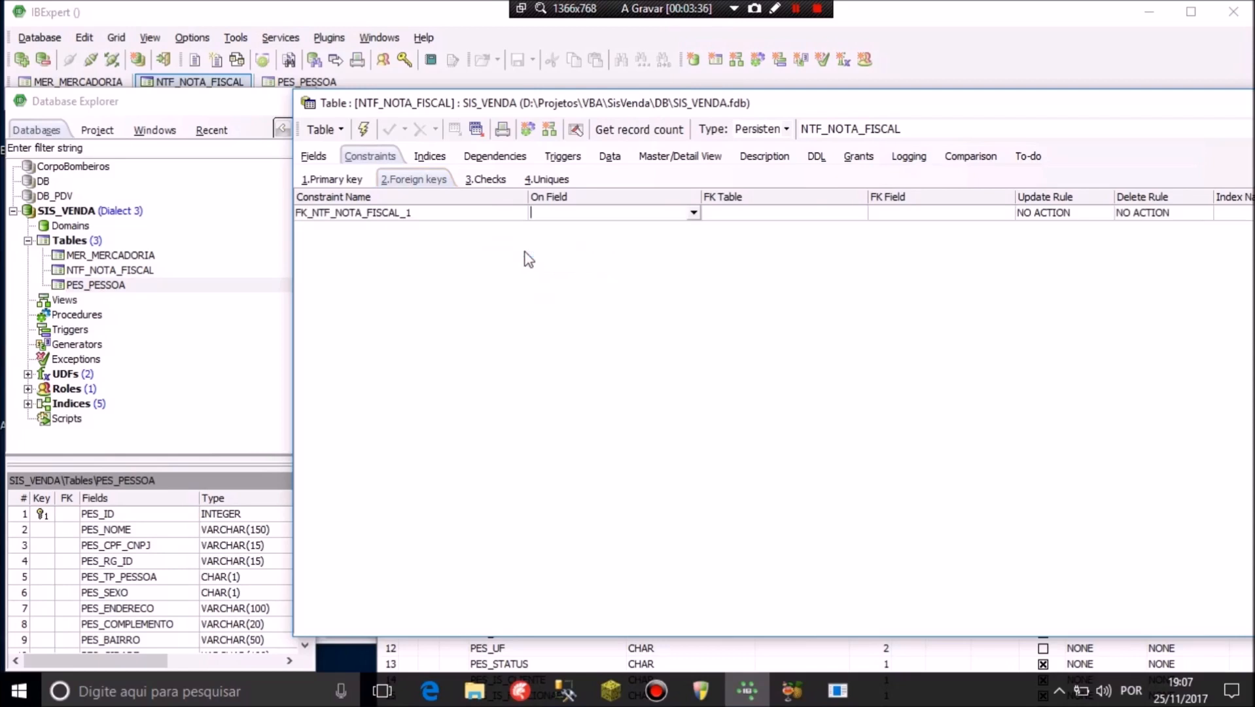
{"action": "left_click", "coordinate": [693, 213]}
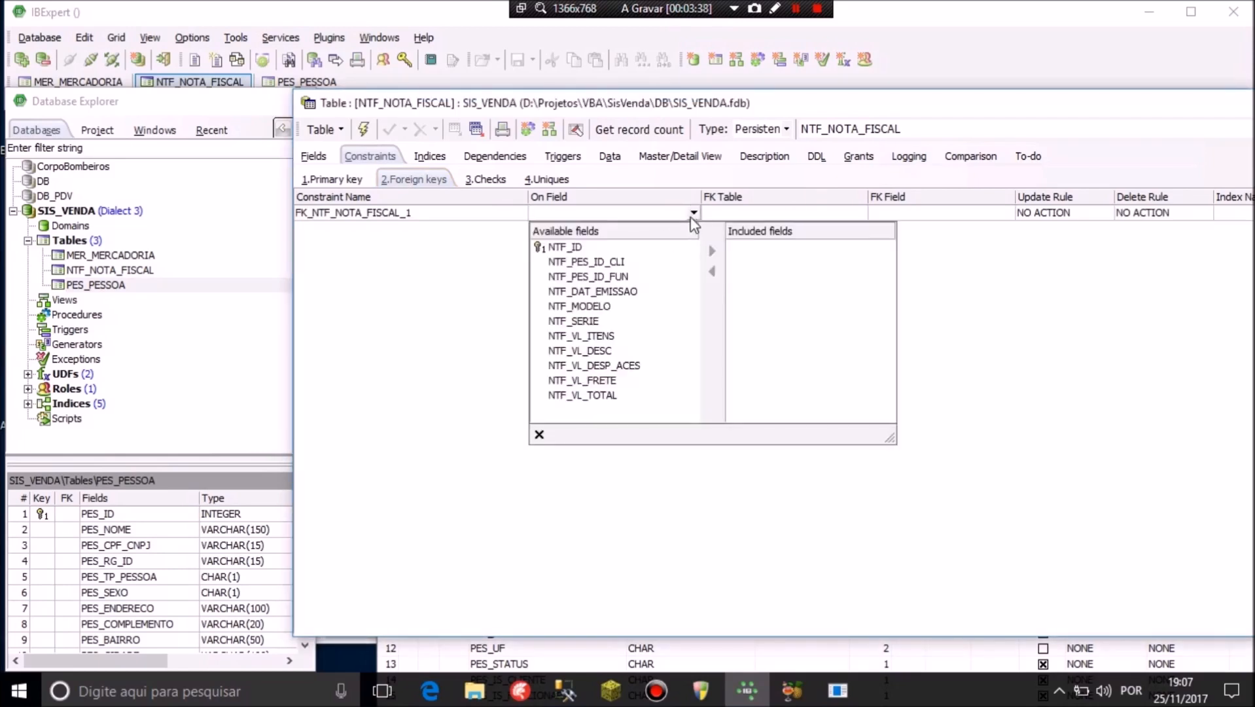
{"action": "double_click", "coordinate": [576, 263]}
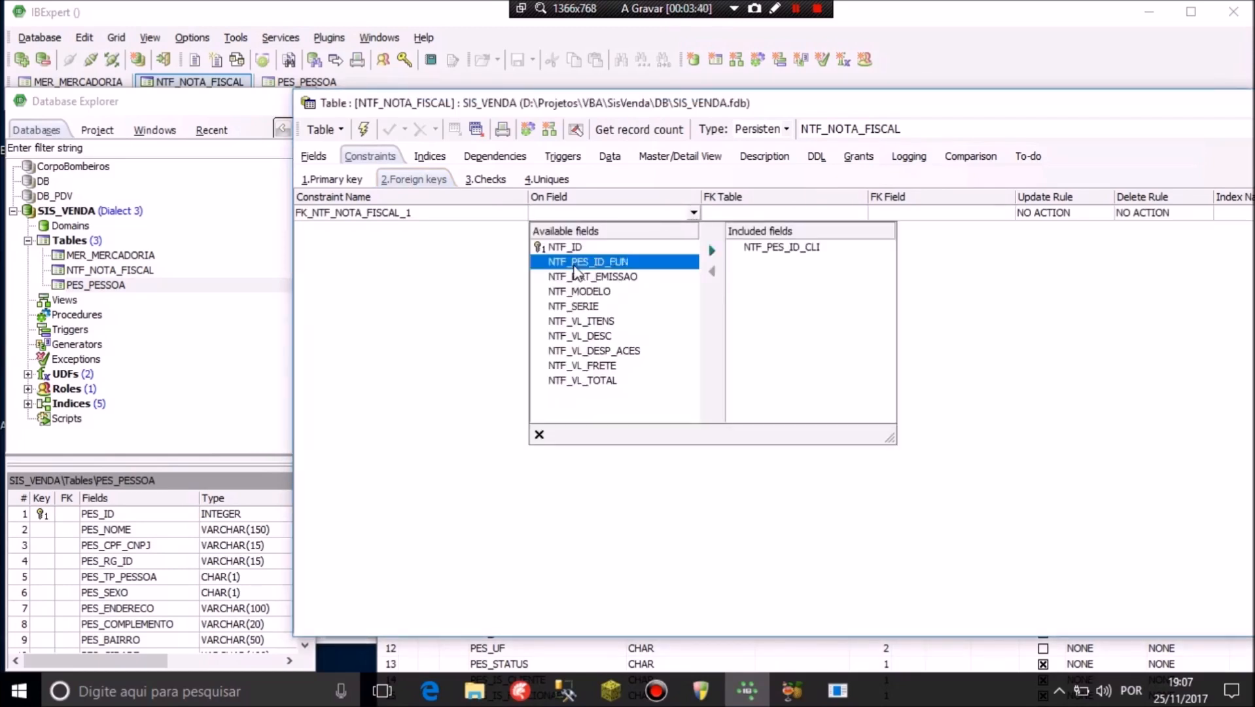
{"action": "left_click", "coordinate": [453, 253]}
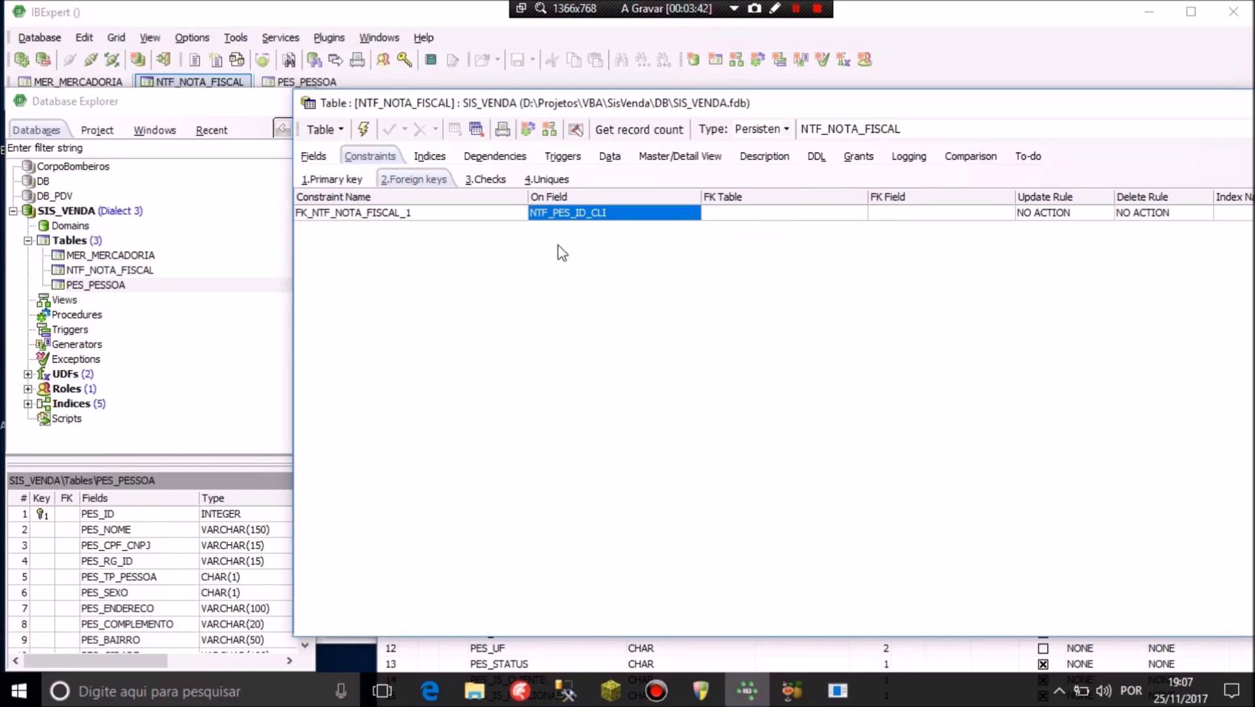
Make the NTF_PES_ID_CLI foreign key reference the PES_ID field of the PES_PESSOA table
{"action": "left_click", "coordinate": [777, 222]}
{"action": "left_click", "coordinate": [861, 214]}
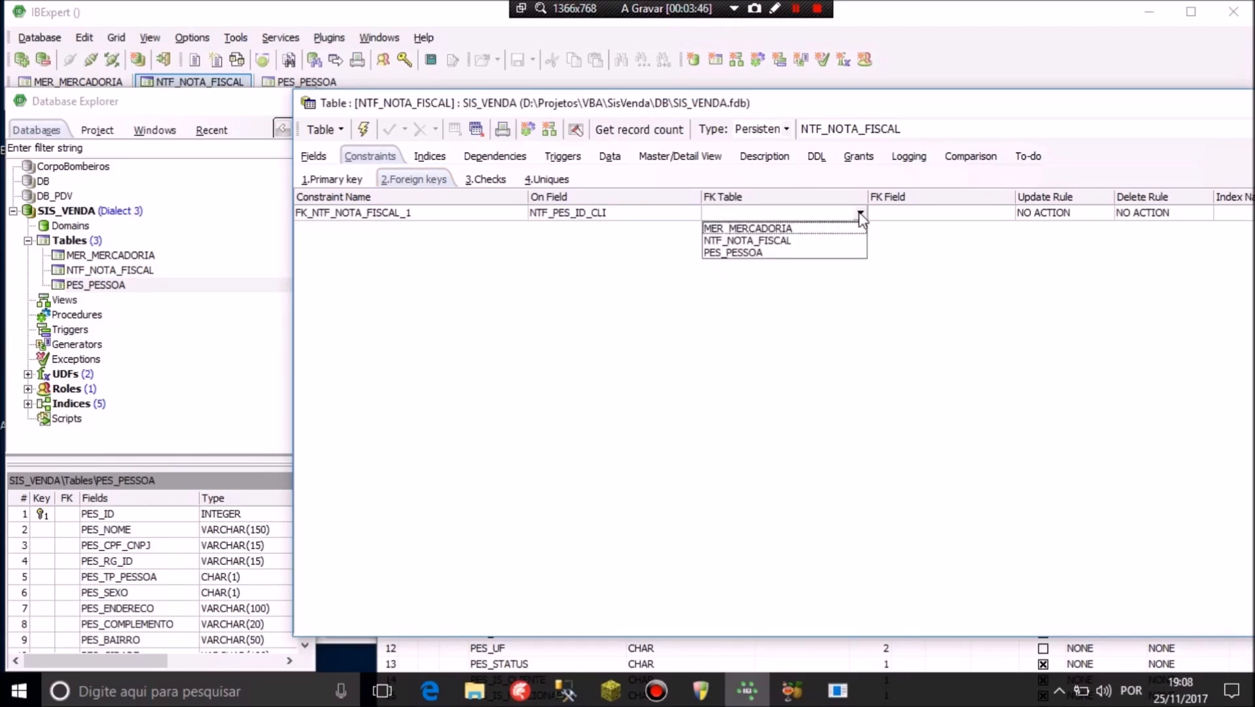
{"action": "left_click", "coordinate": [745, 253]}
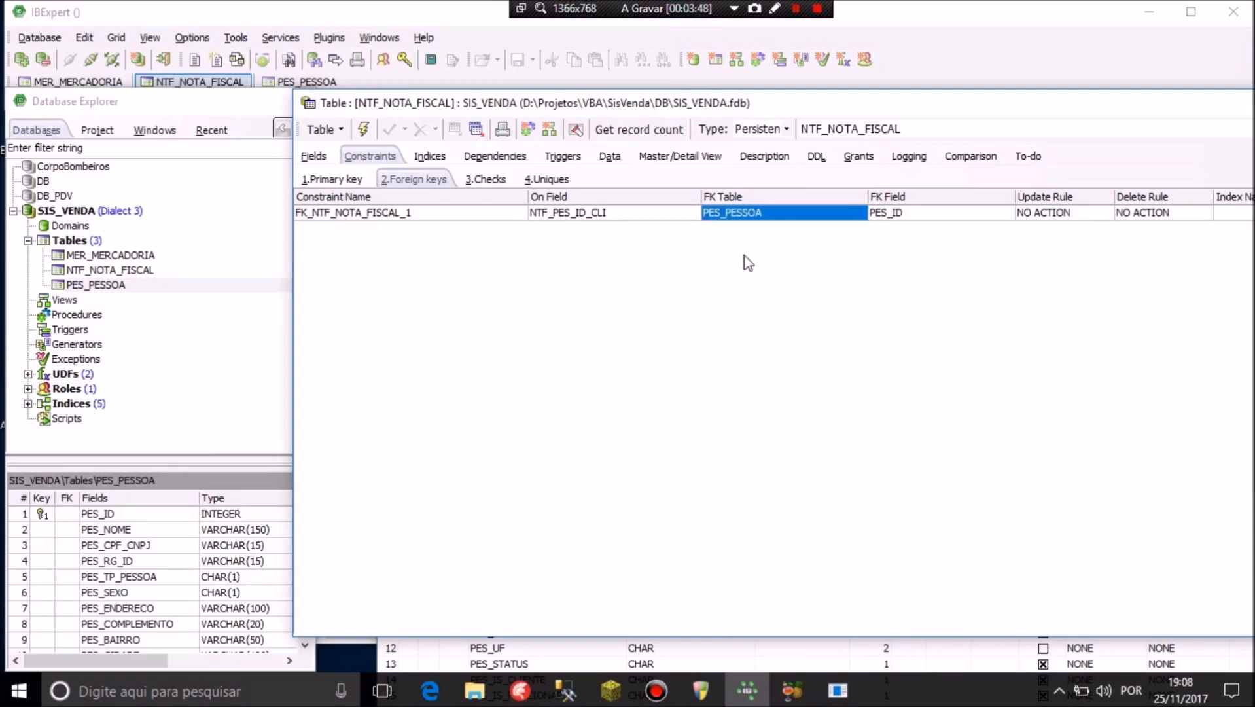
{"action": "left_click", "coordinate": [906, 215]}
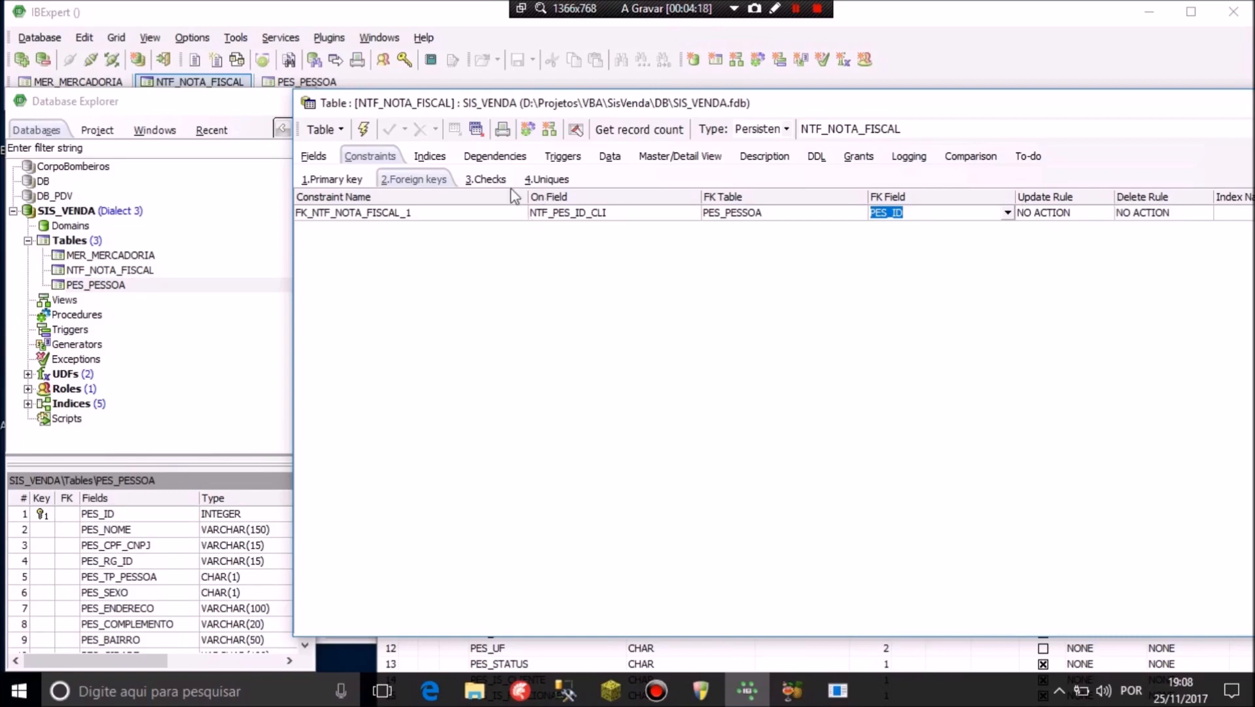
Add a second foreign key on NTF_PES_ID_FUN that references PES_ID in the PES_PESSOA table
{"action": "right_click", "coordinate": [368, 230]}
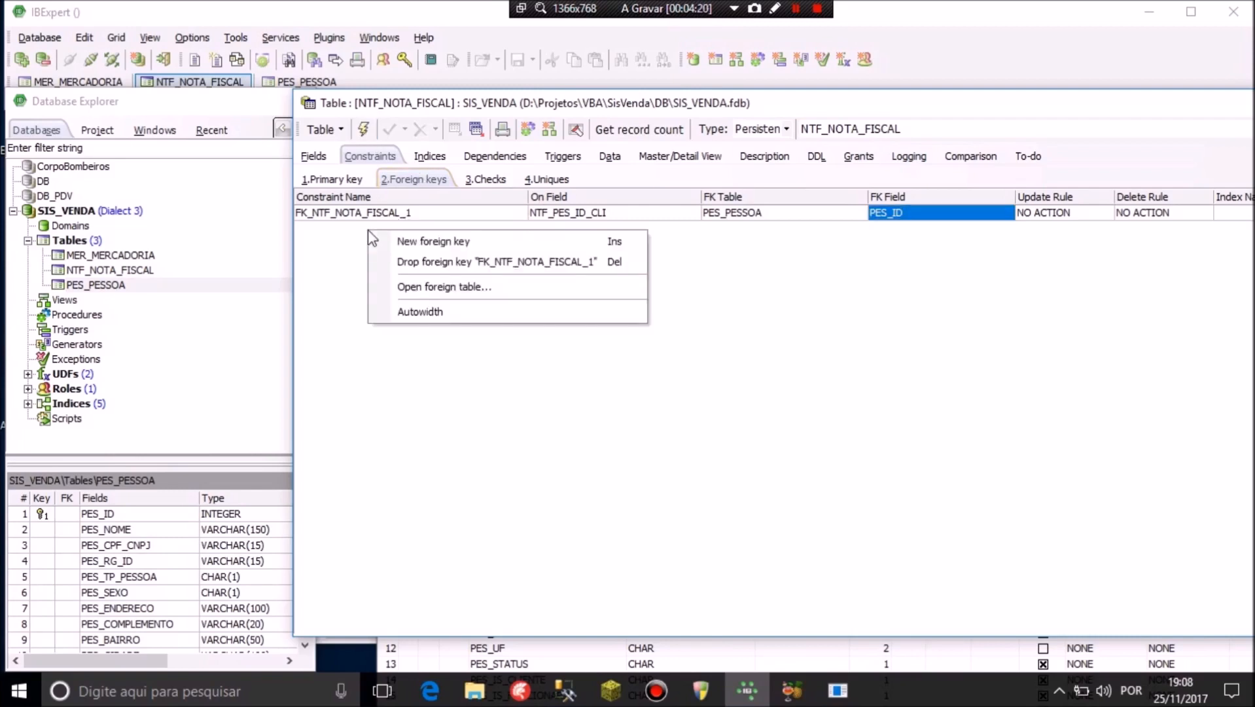
{"action": "left_click", "coordinate": [421, 243]}
{"action": "left_click", "coordinate": [693, 228]}
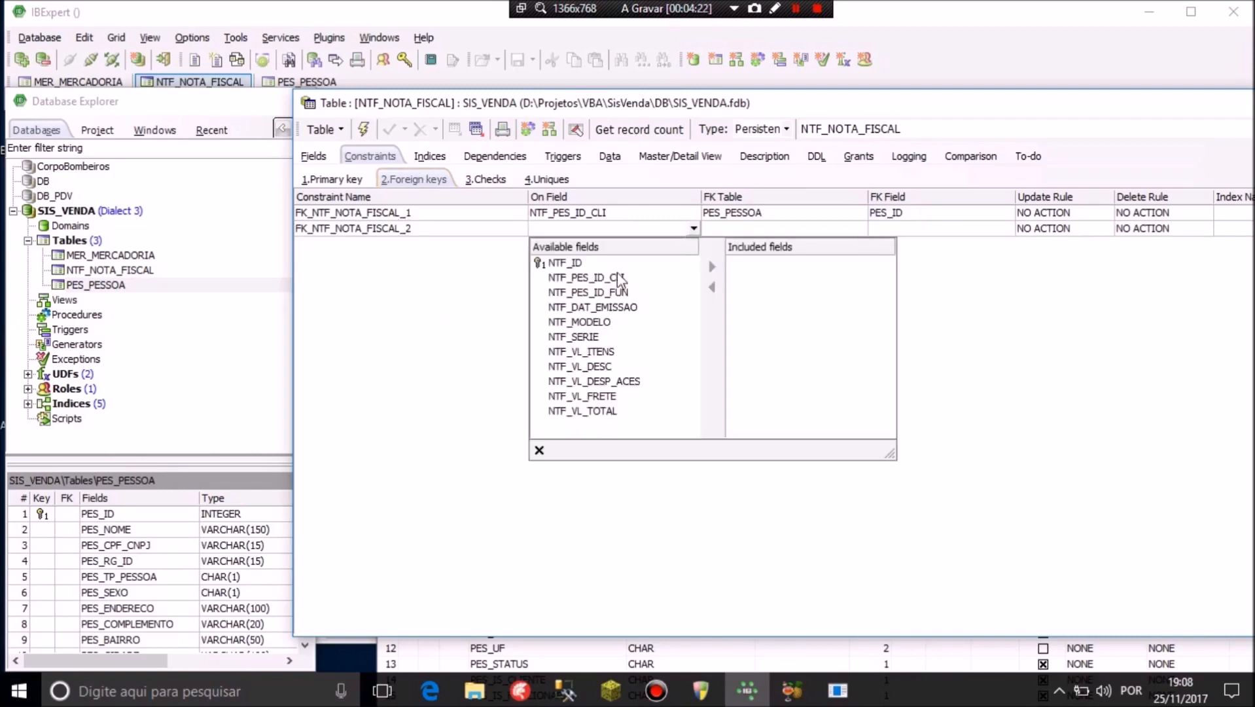
{"action": "double_click", "coordinate": [592, 292]}
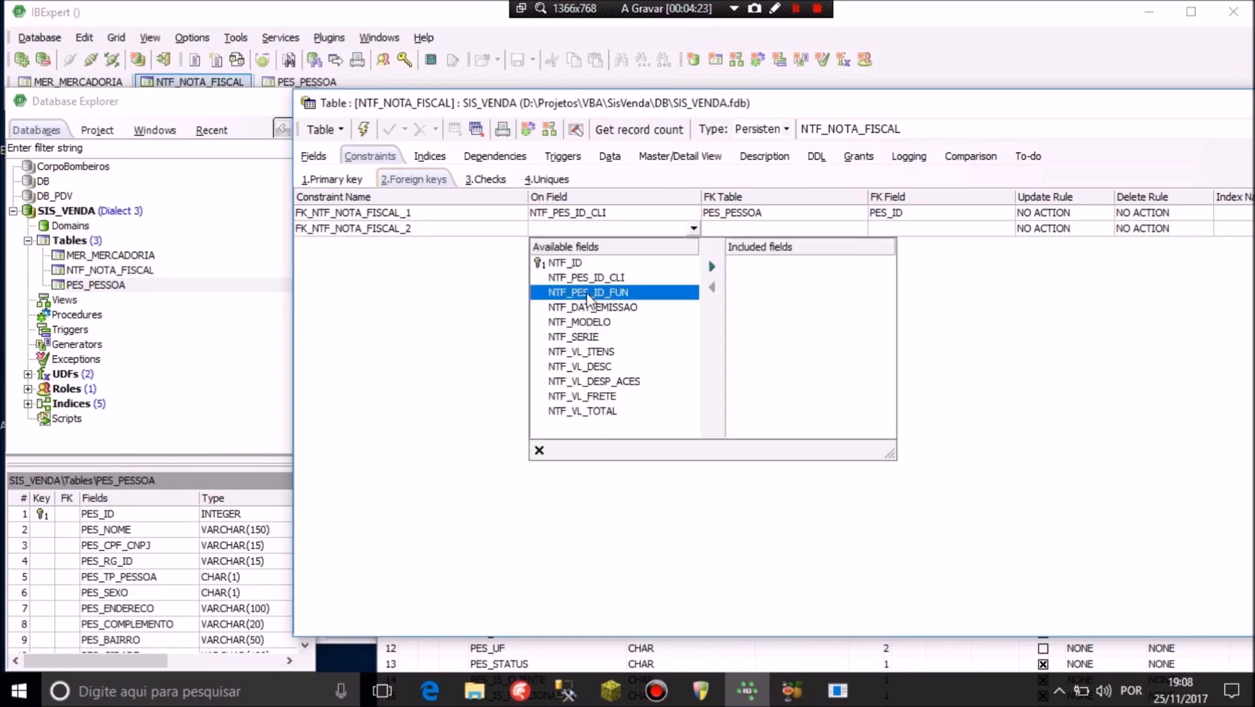
{"action": "left_click", "coordinate": [539, 450]}
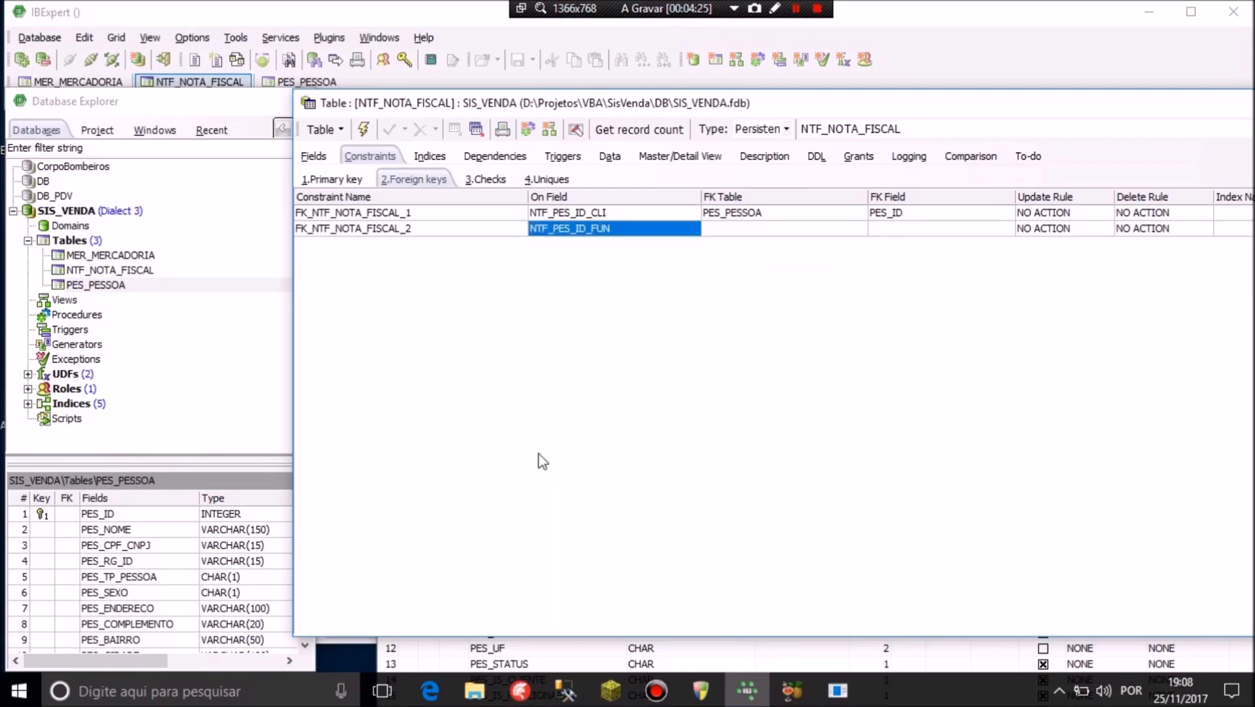
{"action": "left_click", "coordinate": [860, 229]}
{"action": "left_click", "coordinate": [764, 269]}
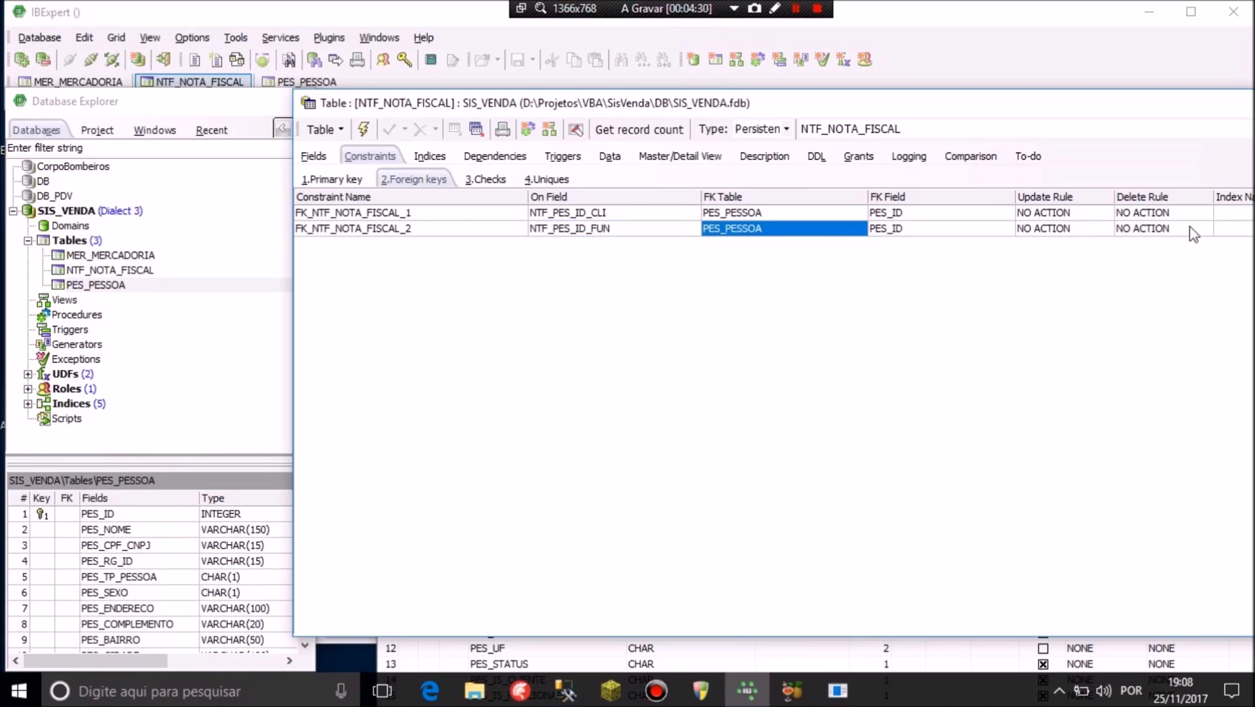
{"action": "left_click", "coordinate": [821, 7]}
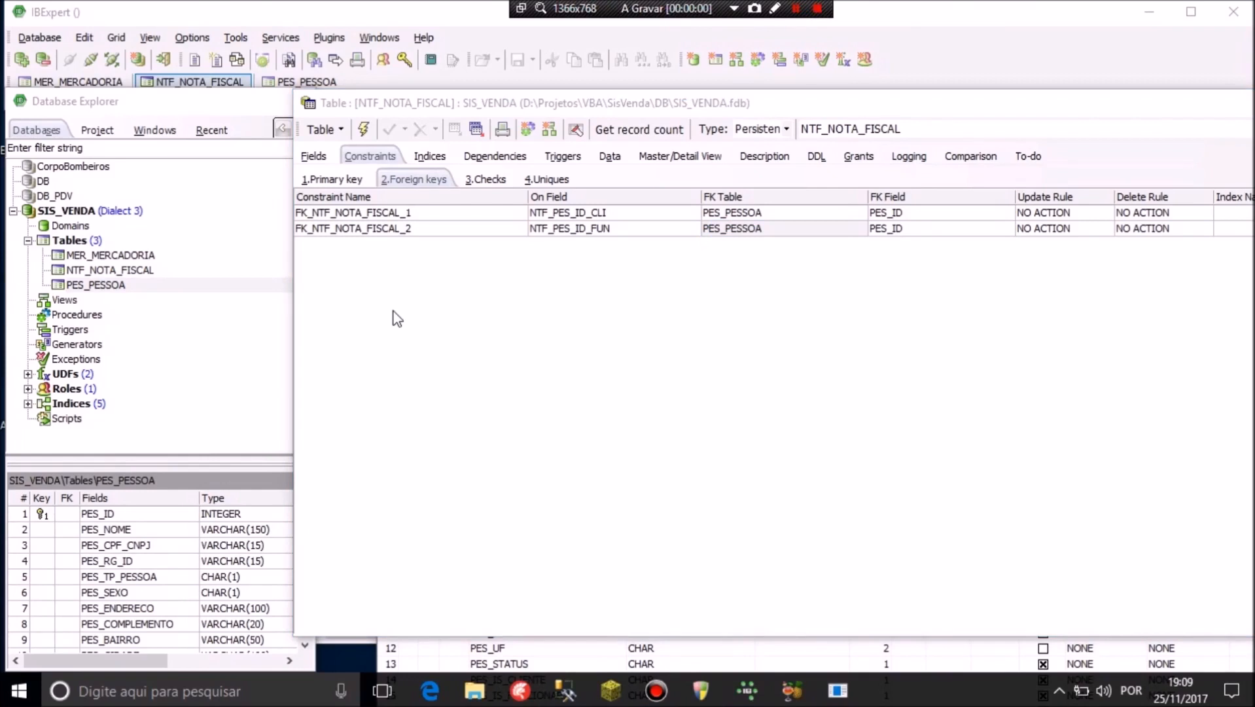
Compile the two new foreign keys, review their creation statements, and return to the table's field list
{"action": "left_click", "coordinate": [363, 129]}
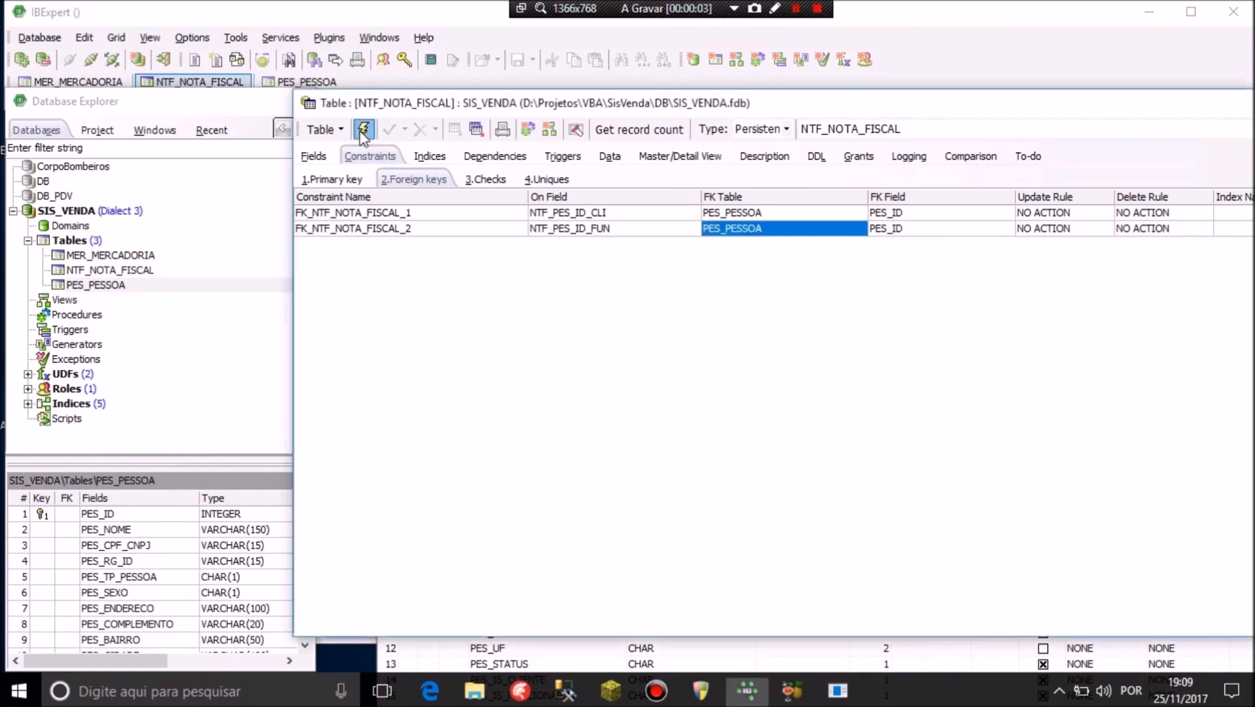
{"action": "left_click", "coordinate": [497, 170]}
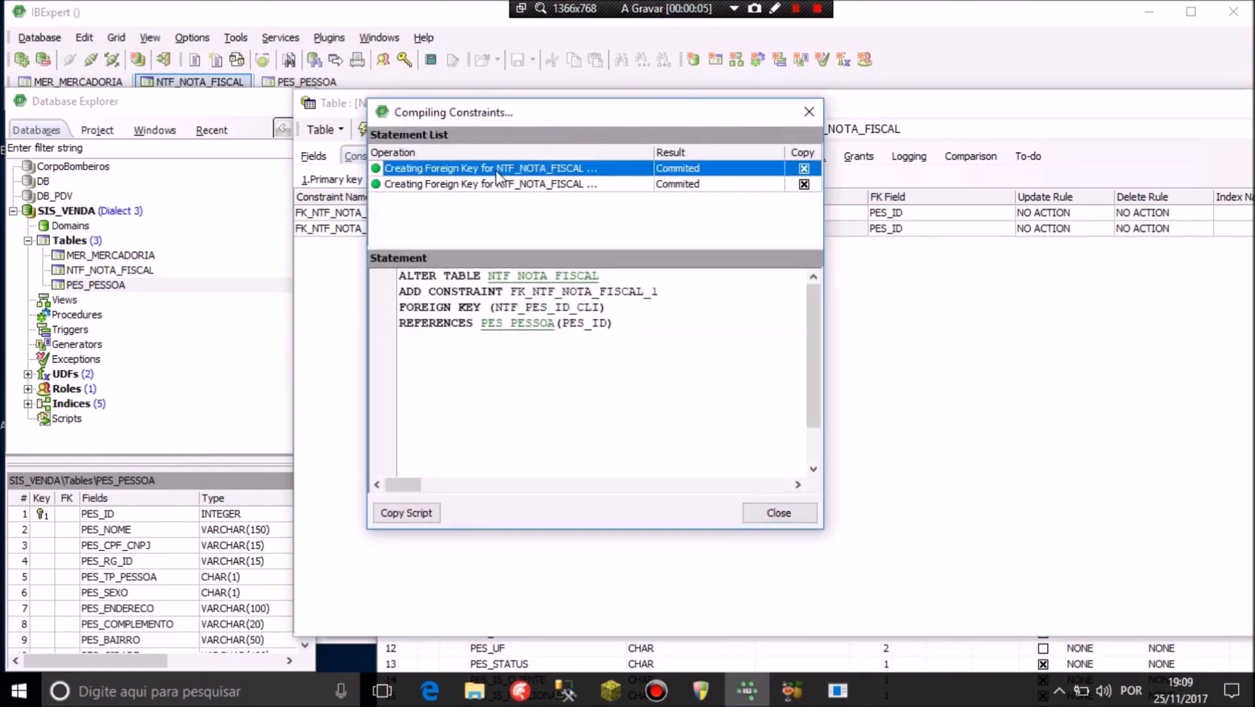
{"action": "left_click", "coordinate": [487, 184]}
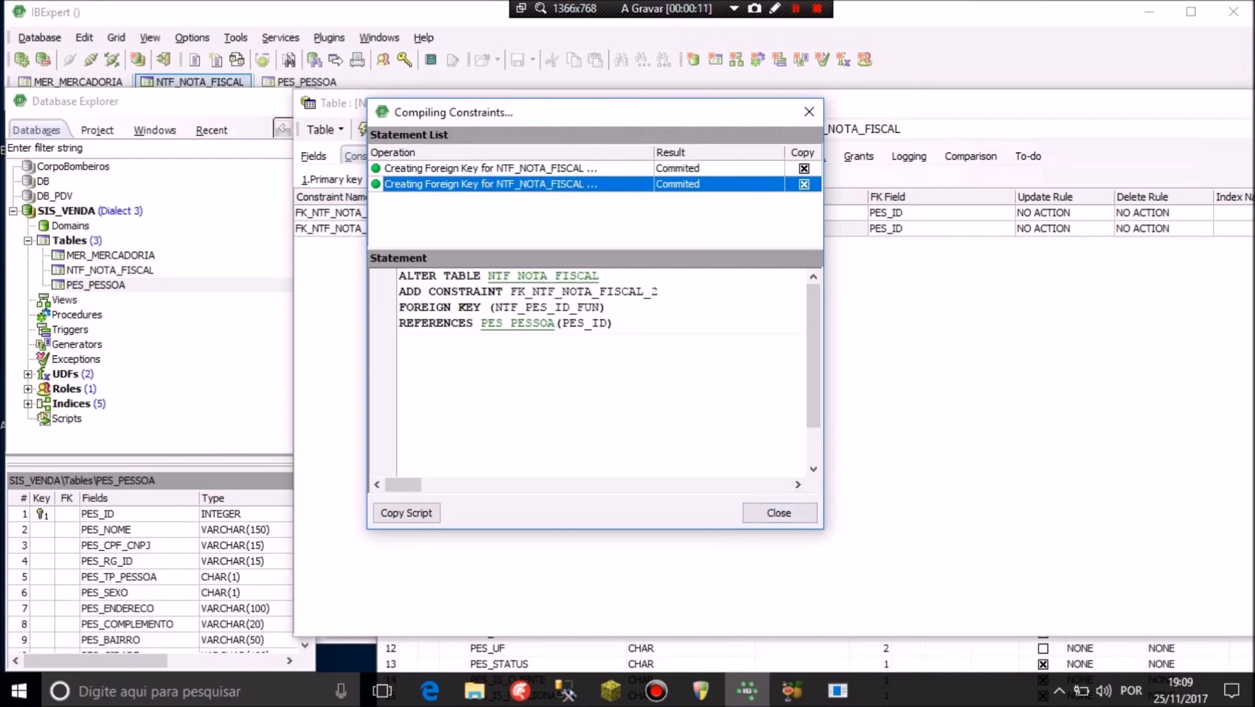
{"action": "left_click", "coordinate": [772, 515]}
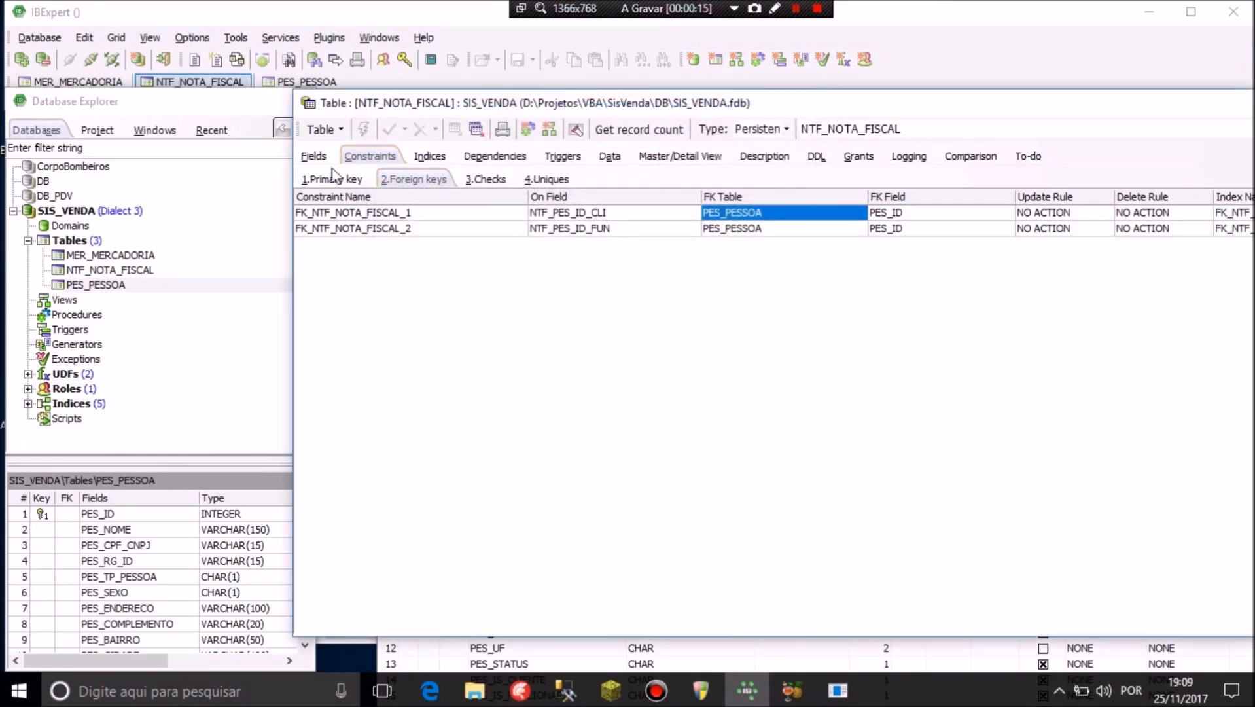
{"action": "left_click", "coordinate": [312, 157]}
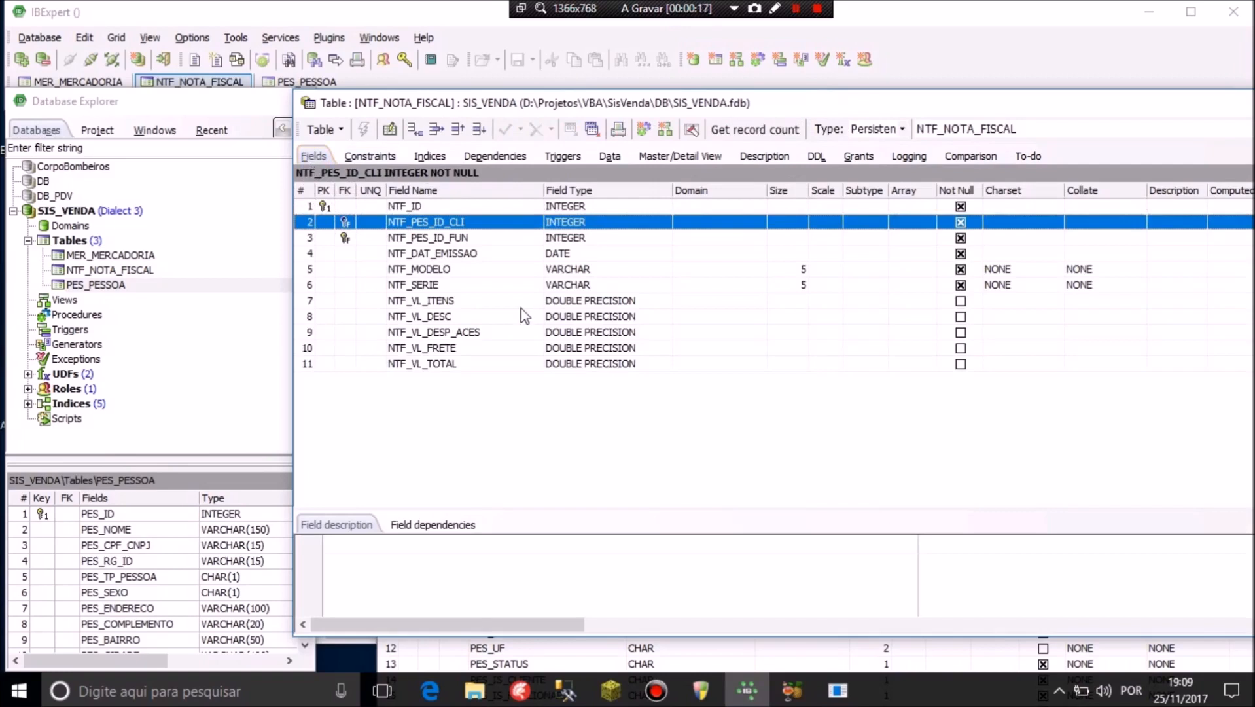
Review the primary key, foreign key and unique constraints of NTF_NOTA_FISCAL, and return to its field list
{"action": "left_click", "coordinate": [399, 255]}
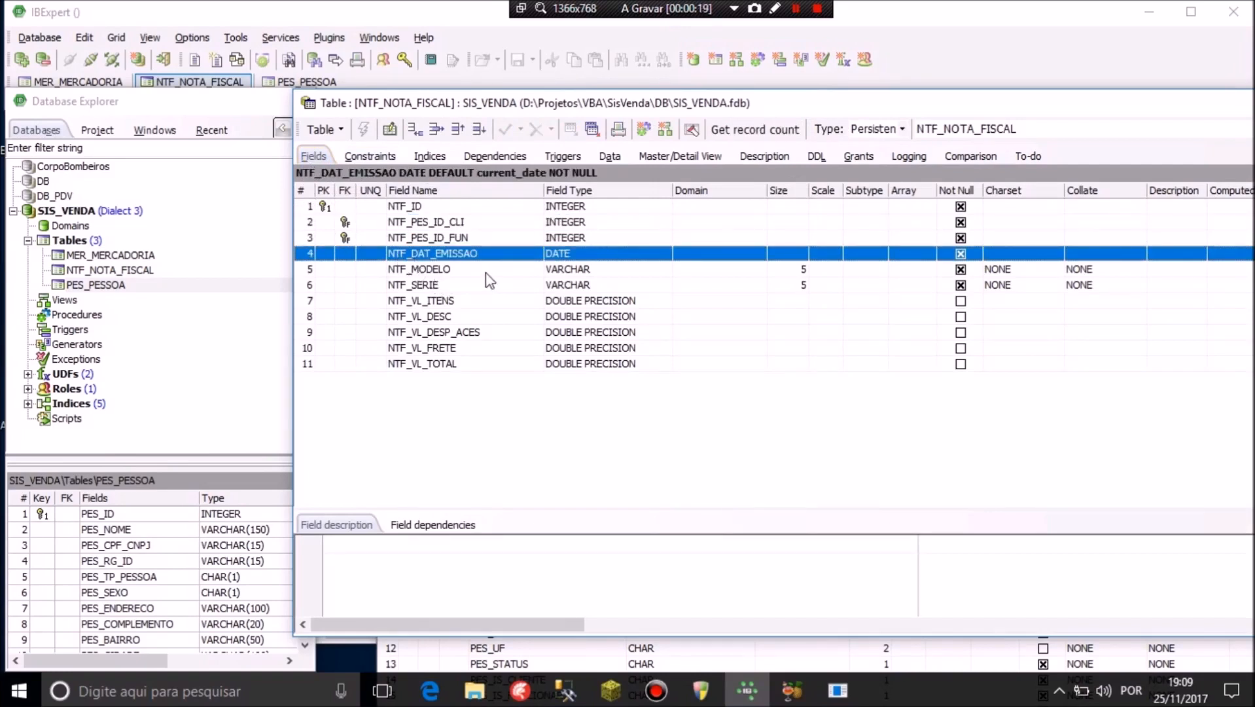
{"action": "left_click", "coordinate": [368, 156]}
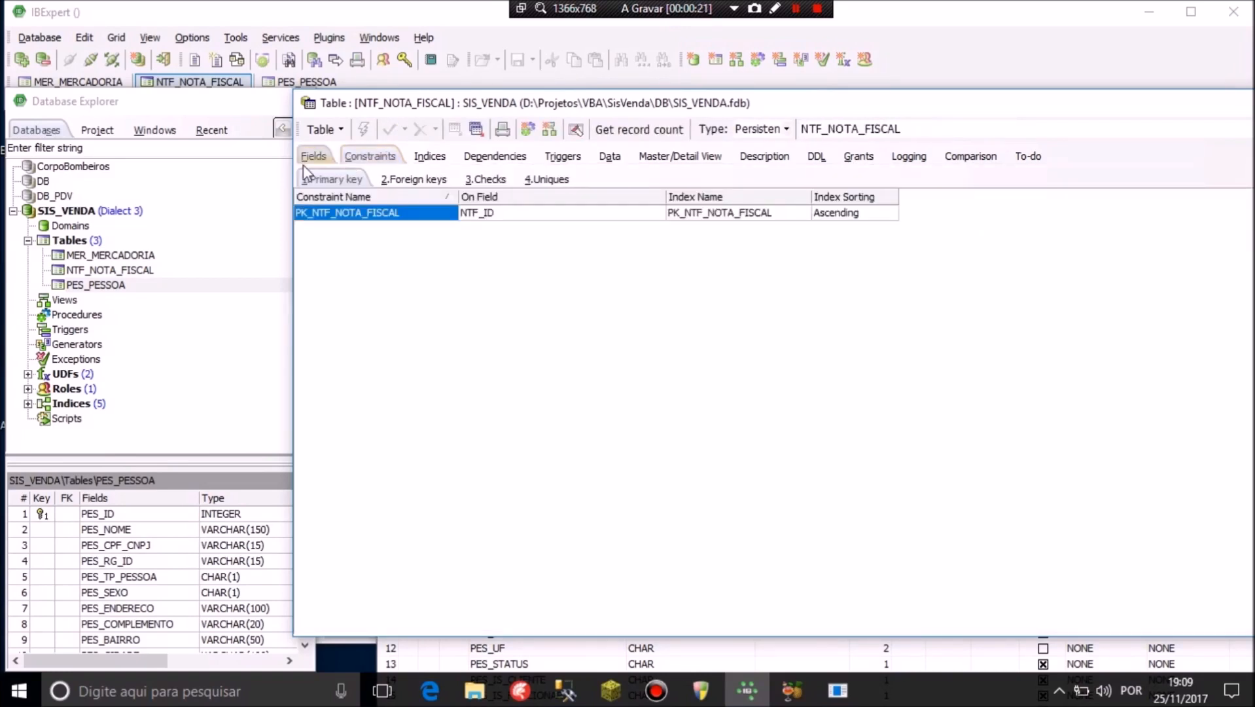
{"action": "left_click", "coordinate": [397, 182]}
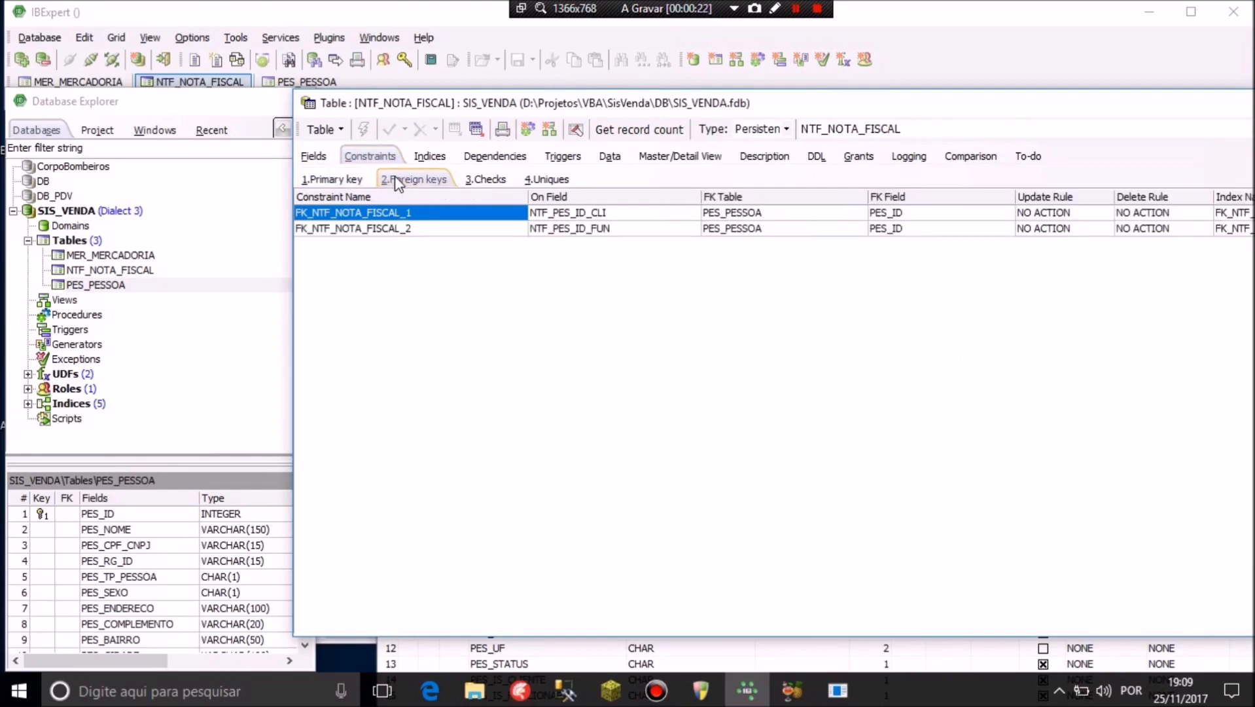
{"action": "left_click", "coordinate": [548, 179]}
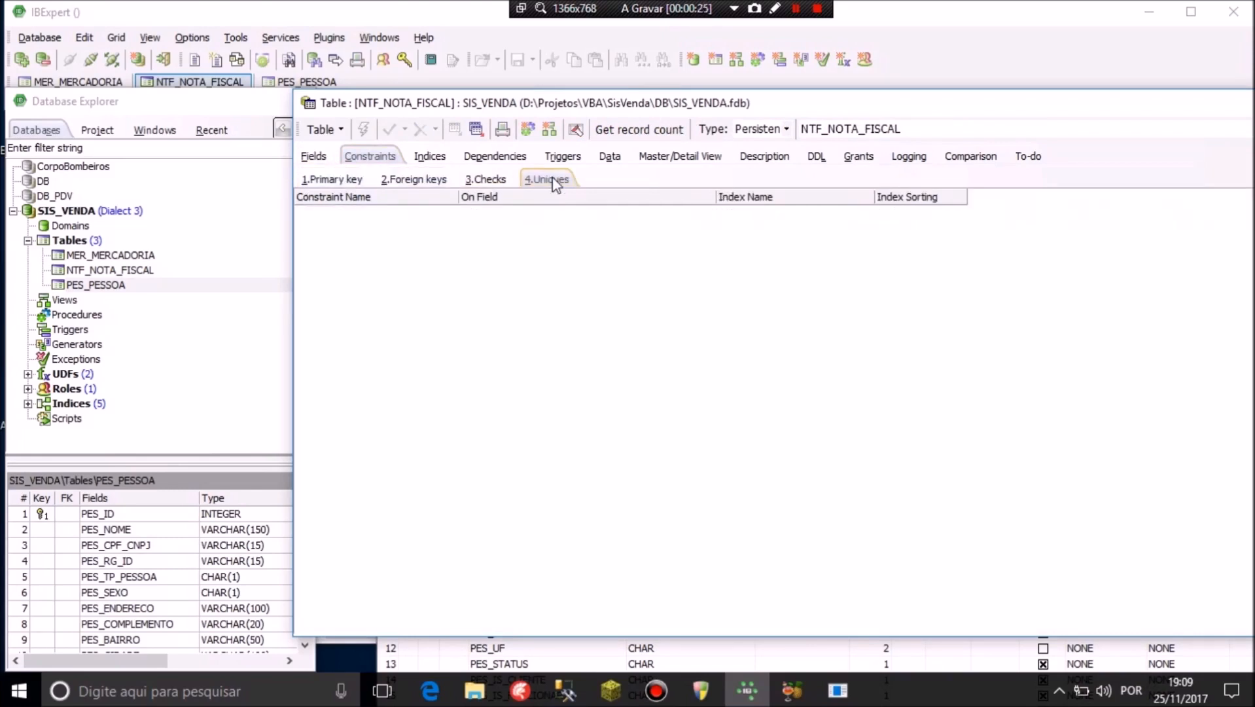
{"action": "left_click", "coordinate": [314, 156]}
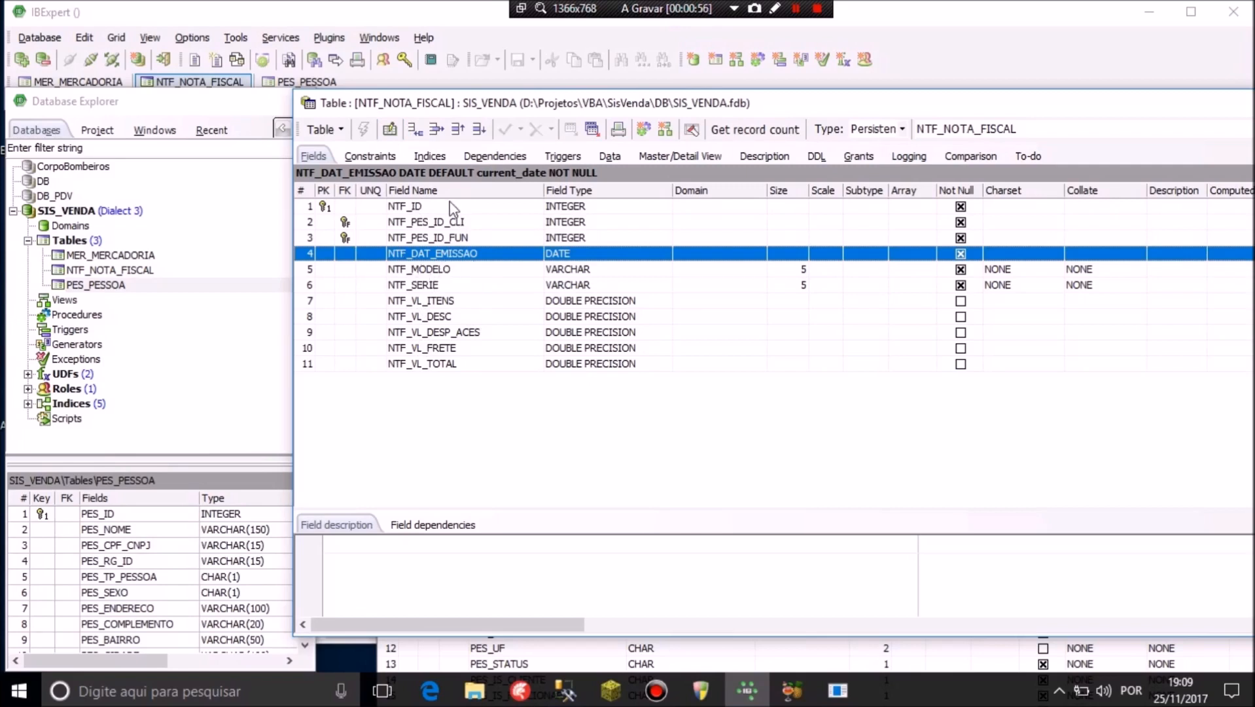
Add a new INTEGER field named NTF_NUMERO at the end of the NTF_NOTA_FISCAL table
{"action": "left_click", "coordinate": [396, 131]}
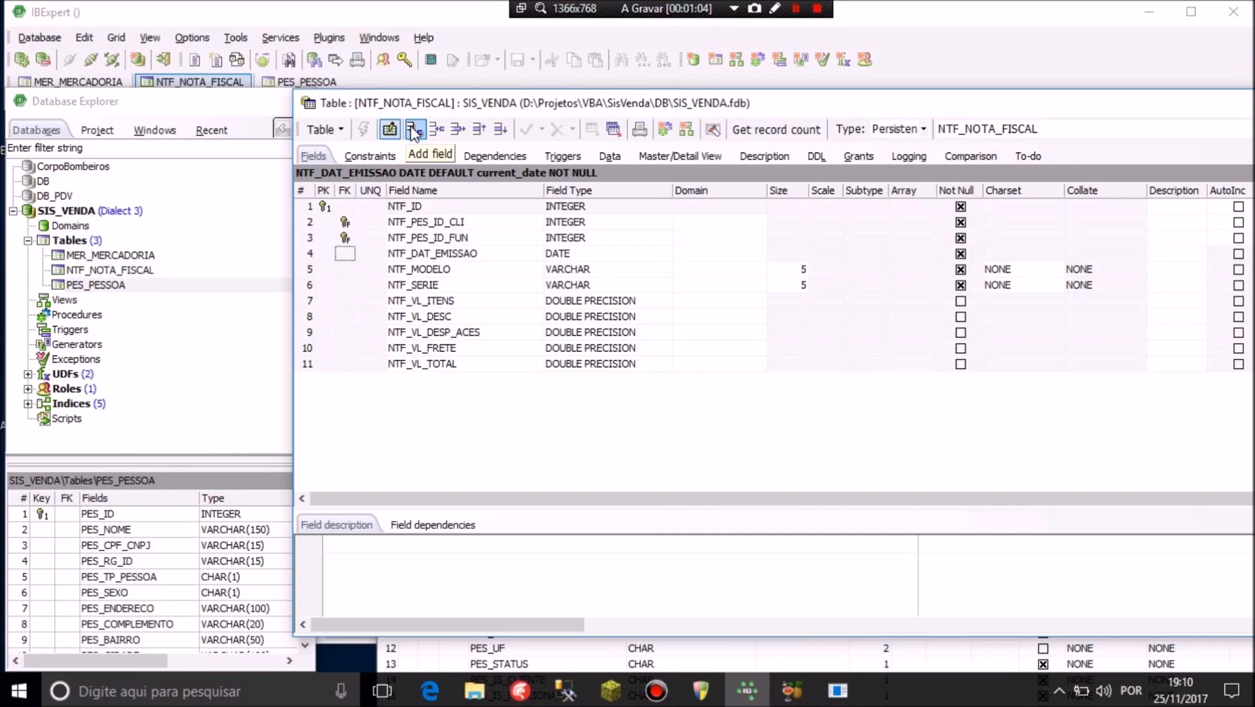
{"action": "left_click", "coordinate": [412, 131]}
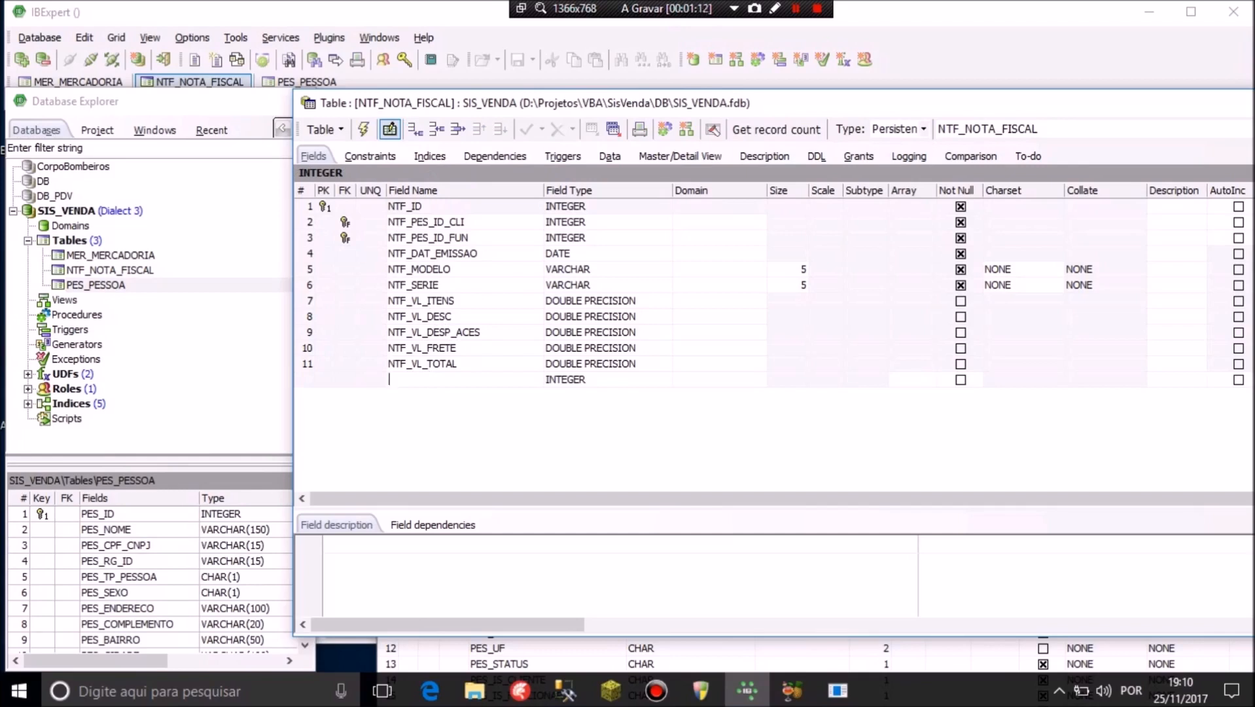
{"action": "type", "text": "ntf_numero"}
{"action": "key", "text": "Return"}
{"action": "key", "text": "Tab"}
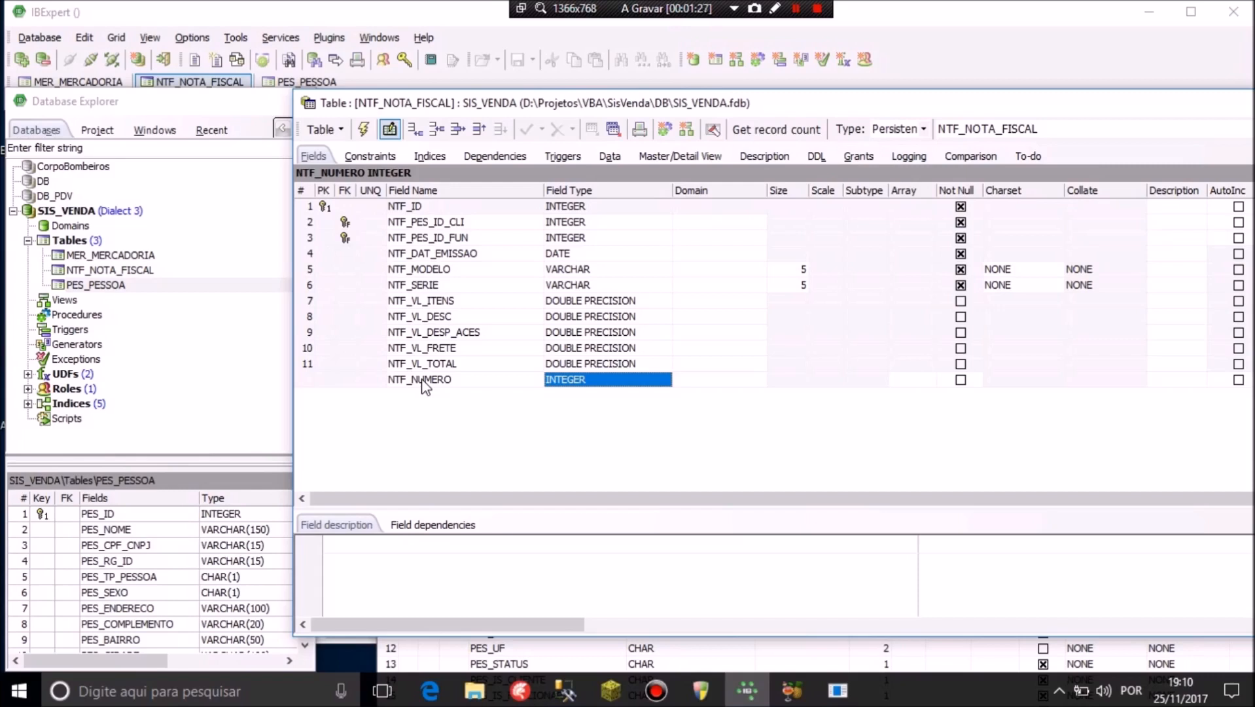
Make the NTF_NUMERO field Not Null, then compile and commit the table change
{"action": "left_click", "coordinate": [962, 383]}
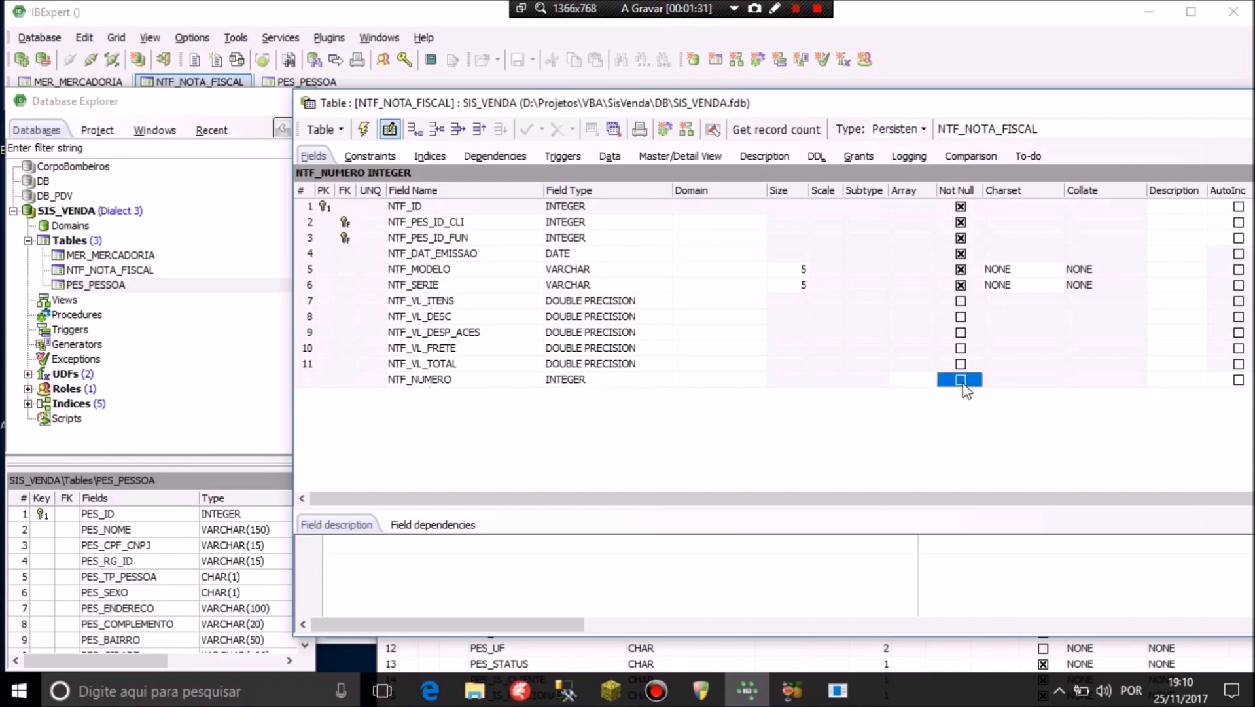
{"action": "left_click", "coordinate": [962, 380]}
{"action": "left_click", "coordinate": [363, 129]}
{"action": "left_click", "coordinate": [688, 514]}
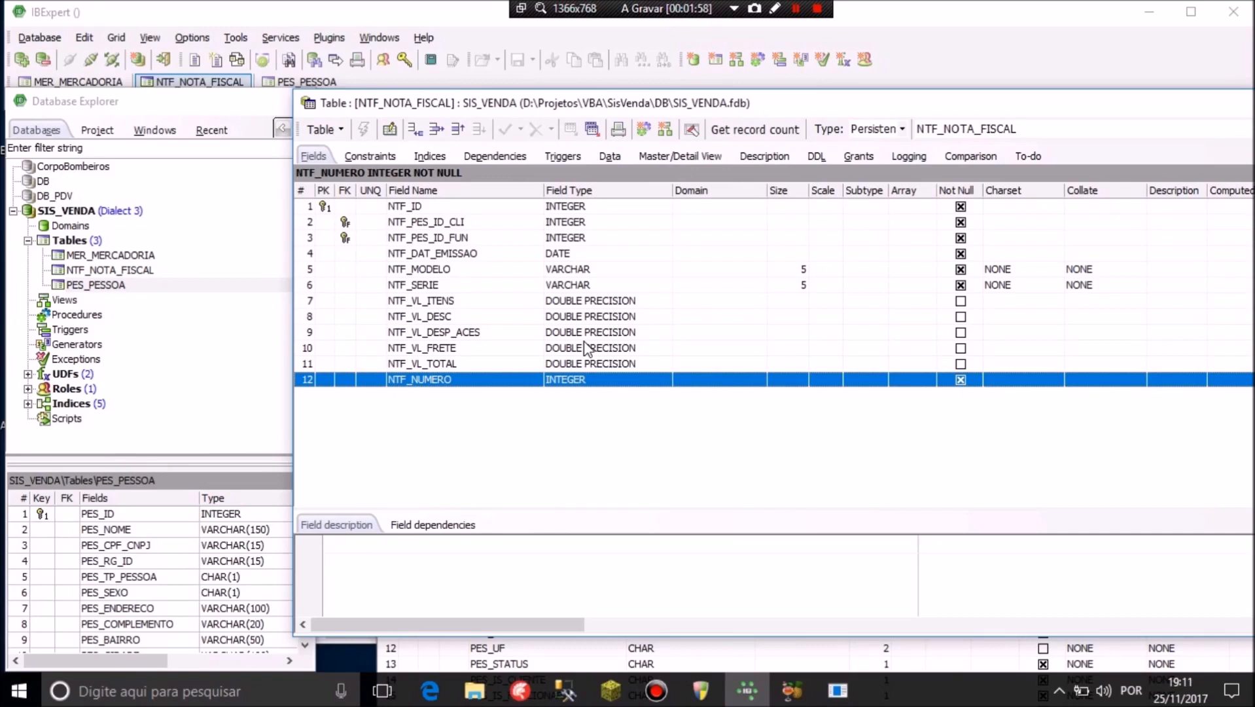
Review the generated DDL script of NTF_NOTA_FISCAL, covering the field definitions, defaults, primary key and foreign keys
{"action": "left_click", "coordinate": [816, 159]}
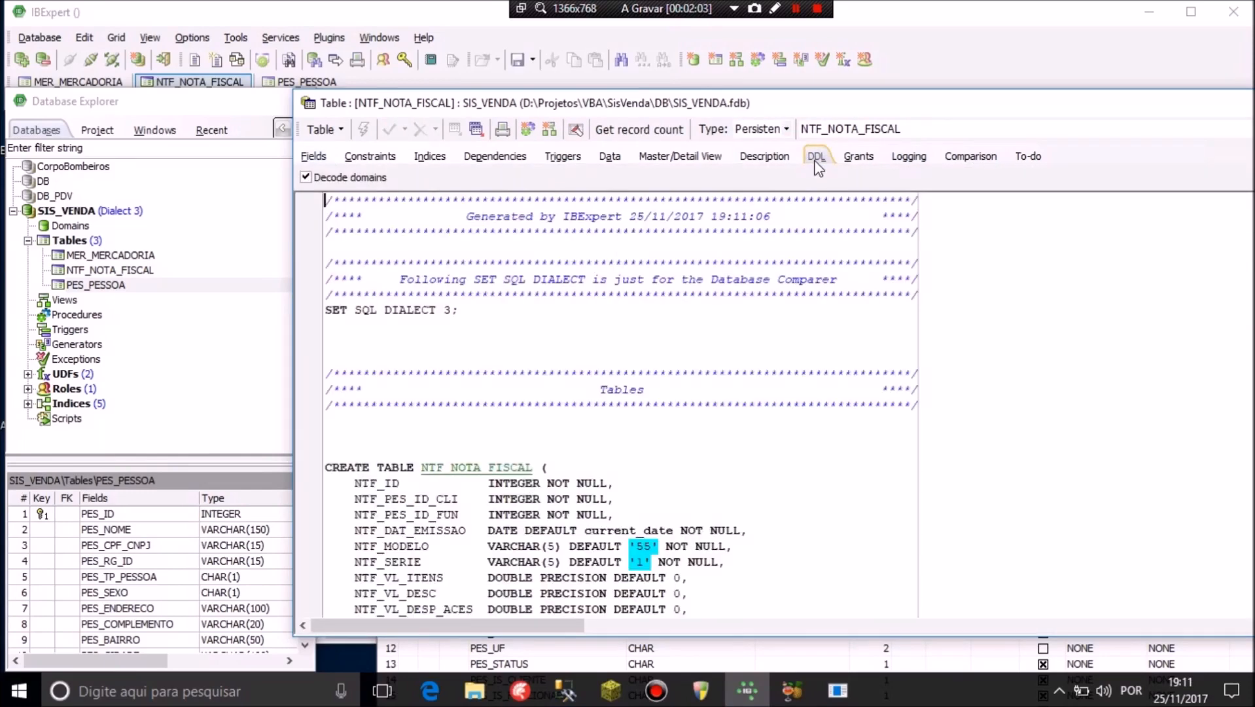
{"action": "left_click_drag", "start_coordinate": [899, 106], "coordinate": [835, 61]}
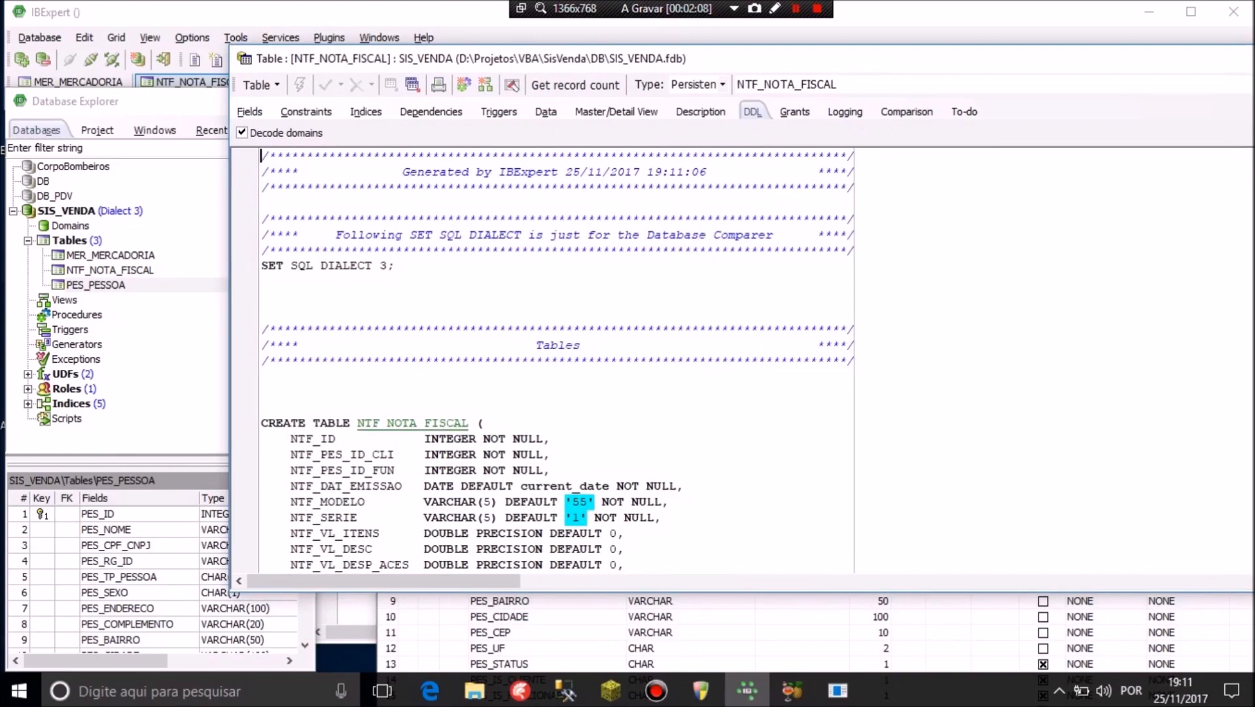
{"action": "left_click_drag", "start_coordinate": [938, 62], "coordinate": [857, 46]}
{"action": "key", "text": "Down"}
{"action": "key", "text": "Down"}
{"action": "key", "text": "Down"}
{"action": "key", "text": "Down"}
{"action": "key", "text": "Down"}
{"action": "key", "text": "Down"}
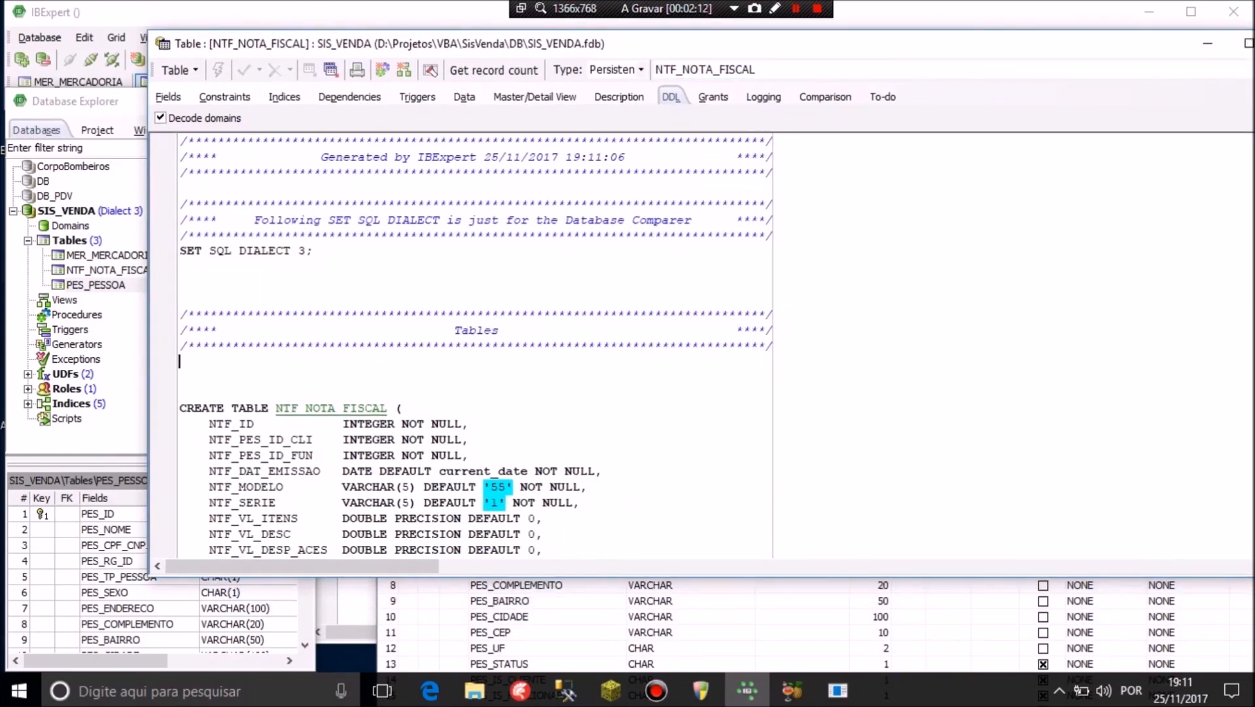
{"action": "key", "text": "Down"}
{"action": "key", "text": "Down"}
{"action": "key", "text": "Down"}
{"action": "key", "text": "Down"}
{"action": "key", "text": "Down"}
{"action": "key", "text": "Down"}
{"action": "key", "text": "Down"}
{"action": "key", "text": "Down"}
{"action": "key", "text": "Down"}
{"action": "key", "text": "Down"}
{"action": "key", "text": "Down"}
{"action": "key", "text": "Down"}
{"action": "key", "text": "Down"}
{"action": "key", "text": "Down"}
{"action": "key", "text": "Down"}
{"action": "key", "text": "Down"}
{"action": "key", "text": "Down"}
{"action": "key", "text": "Down"}
{"action": "key", "text": "Down"}
{"action": "key", "text": "Down"}
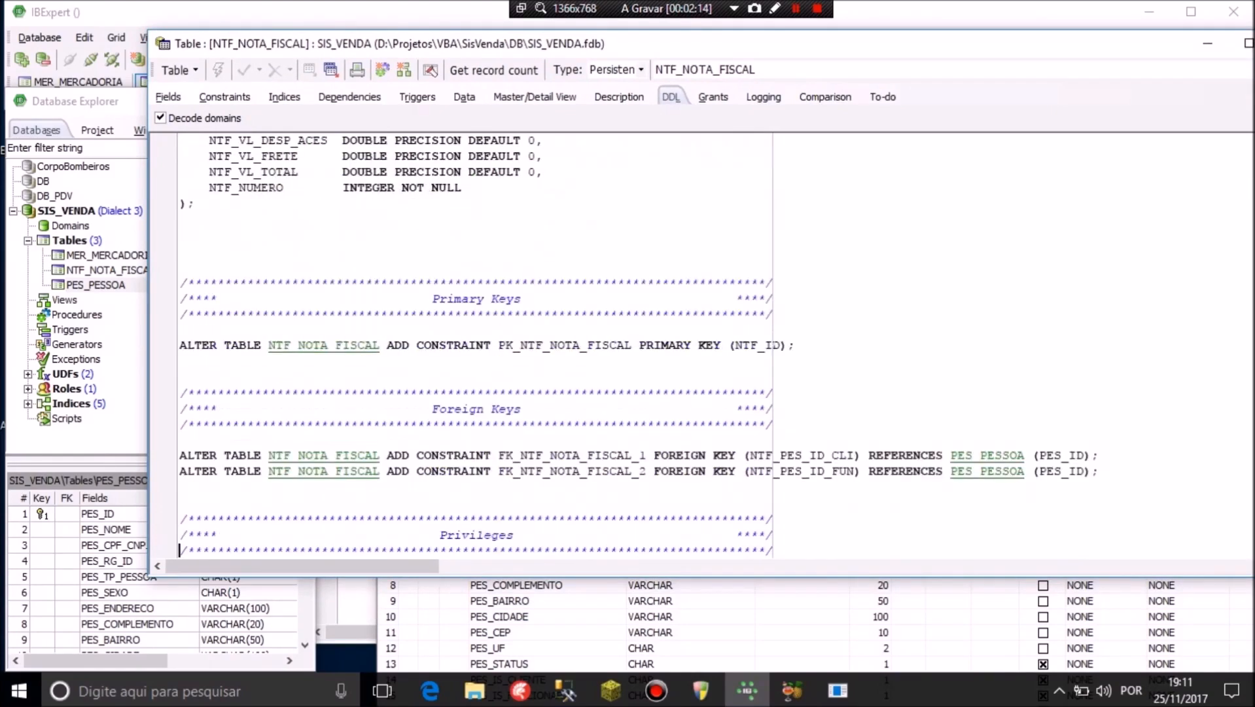
{"action": "key", "text": "Down"}
{"action": "key", "text": "Down"}
{"action": "key", "text": "Up"}
{"action": "key", "text": "Up"}
{"action": "key", "text": "Up"}
{"action": "key", "text": "Up"}
{"action": "key", "text": "Up"}
{"action": "key", "text": "Up"}
{"action": "key", "text": "Up"}
{"action": "key", "text": "Up"}
{"action": "key", "text": "Up"}
{"action": "key", "text": "Up"}
{"action": "key", "text": "Up"}
{"action": "key", "text": "Up"}
{"action": "key", "text": "Up"}
{"action": "key", "text": "Up"}
{"action": "key", "text": "Up"}
{"action": "key", "text": "Up"}
{"action": "key", "text": "Up"}
{"action": "key", "text": "Up"}
{"action": "key", "text": "Up"}
{"action": "key", "text": "Up"}
{"action": "key", "text": "Up"}
{"action": "key", "text": "Up"}
{"action": "key", "text": "Up"}
{"action": "key", "text": "Up"}
{"action": "key", "text": "Up"}
{"action": "key", "text": "Up"}
{"action": "key", "text": "Up"}
{"action": "key", "text": "Up"}
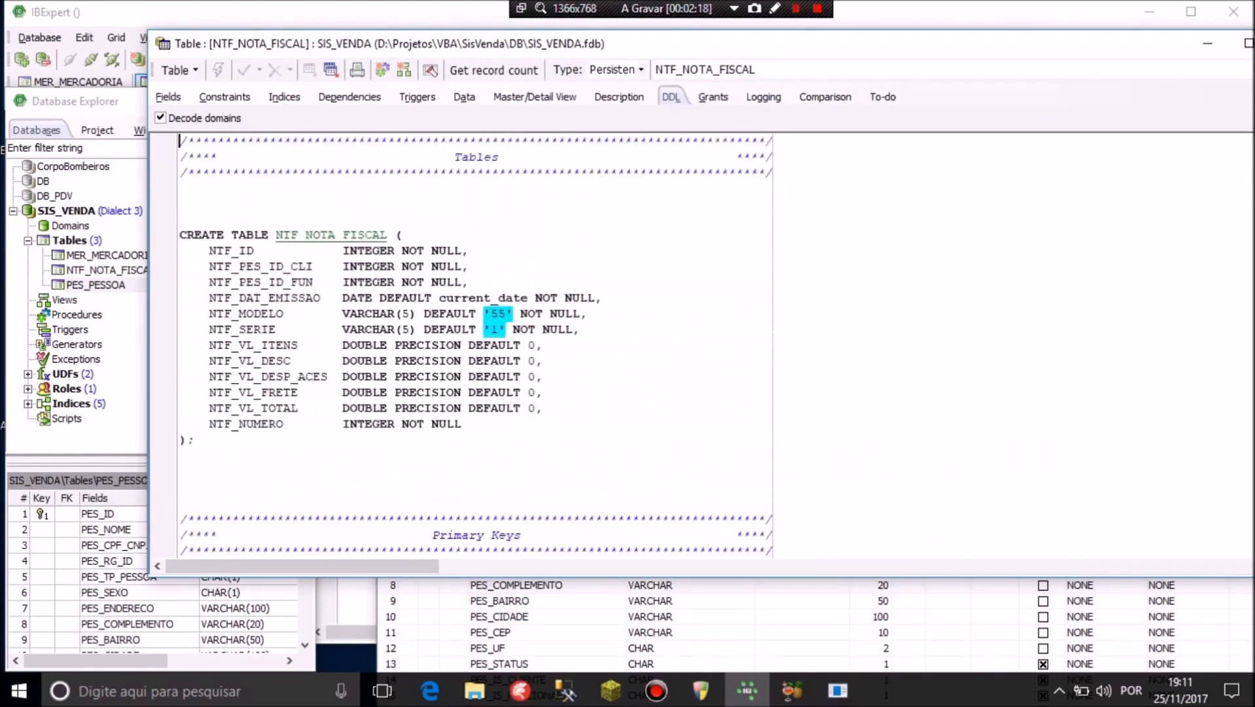
{"action": "key", "text": "Down"}
{"action": "key", "text": "Down"}
{"action": "key", "text": "Down"}
{"action": "key", "text": "Down"}
{"action": "key", "text": "Down"}
{"action": "key", "text": "Down"}
{"action": "key", "text": "Down"}
{"action": "key", "text": "Down"}
{"action": "key", "text": "Down"}
{"action": "key", "text": "Down"}
{"action": "key", "text": "Down"}
{"action": "key", "text": "Down"}
{"action": "key", "text": "Down"}
{"action": "key", "text": "Down"}
{"action": "key", "text": "Down"}
{"action": "key", "text": "Down"}
{"action": "key", "text": "Down"}
{"action": "key", "text": "Down"}
{"action": "key", "text": "Down"}
{"action": "key", "text": "Down"}
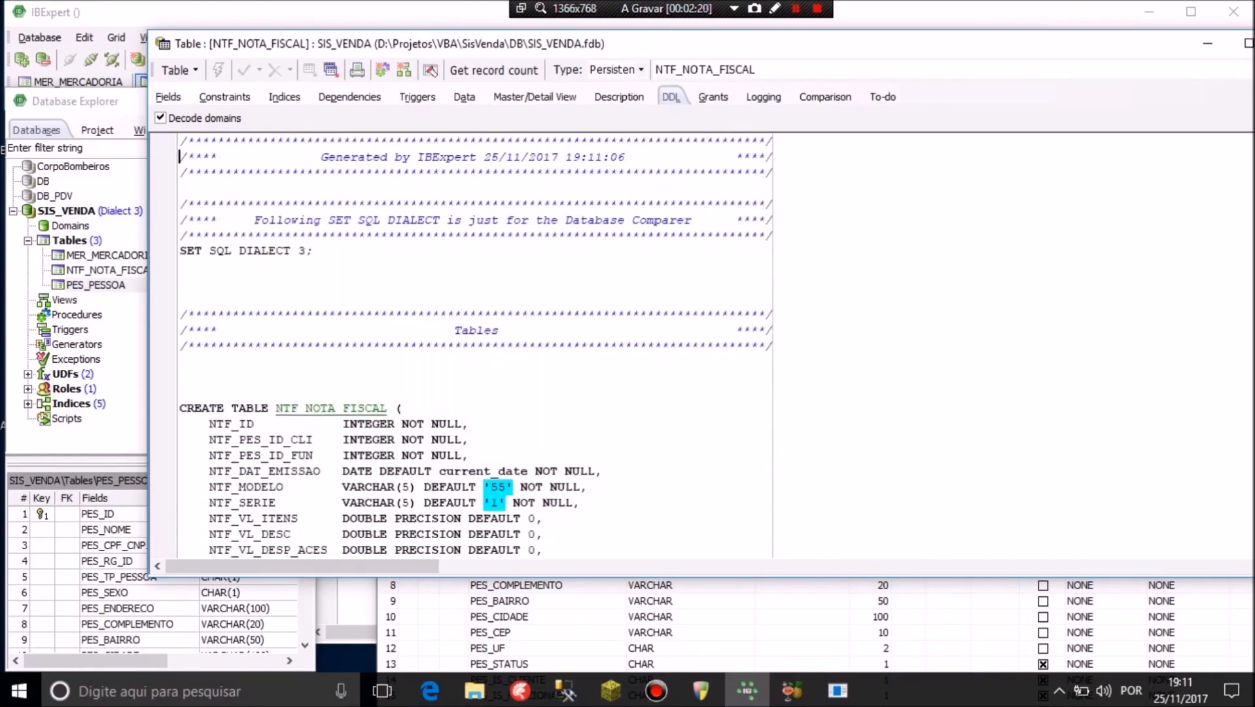
{"action": "key", "text": "Down"}
{"action": "key", "text": "Down"}
{"action": "key", "text": "Down"}
{"action": "key", "text": "Down"}
{"action": "key", "text": "Down"}
{"action": "key", "text": "Down"}
{"action": "key", "text": "Down"}
{"action": "key", "text": "Down"}
{"action": "key", "text": "Down"}
{"action": "key", "text": "Down"}
{"action": "key", "text": "Down"}
{"action": "key", "text": "Down"}
{"action": "key", "text": "Down"}
{"action": "key", "text": "Down"}
{"action": "key", "text": "Up"}
{"action": "key", "text": "Up"}
{"action": "key", "text": "Up"}
{"action": "key", "text": "Up"}
{"action": "key", "text": "Up"}
{"action": "key", "text": "Up"}
{"action": "key", "text": "Up"}
{"action": "key", "text": "Up"}
{"action": "key", "text": "Up"}
{"action": "key", "text": "Up"}
{"action": "key", "text": "Up"}
{"action": "key", "text": "Up"}
{"action": "key", "text": "Up"}
{"action": "key", "text": "Up"}
{"action": "key", "text": "Up"}
{"action": "key", "text": "Up"}
{"action": "key", "text": "Up"}
{"action": "key", "text": "Up"}
{"action": "key", "text": "Up"}
{"action": "key", "text": "Up"}
{"action": "key", "text": "Up"}
{"action": "key", "text": "Up"}
{"action": "key", "text": "Up"}
{"action": "key", "text": "Up"}
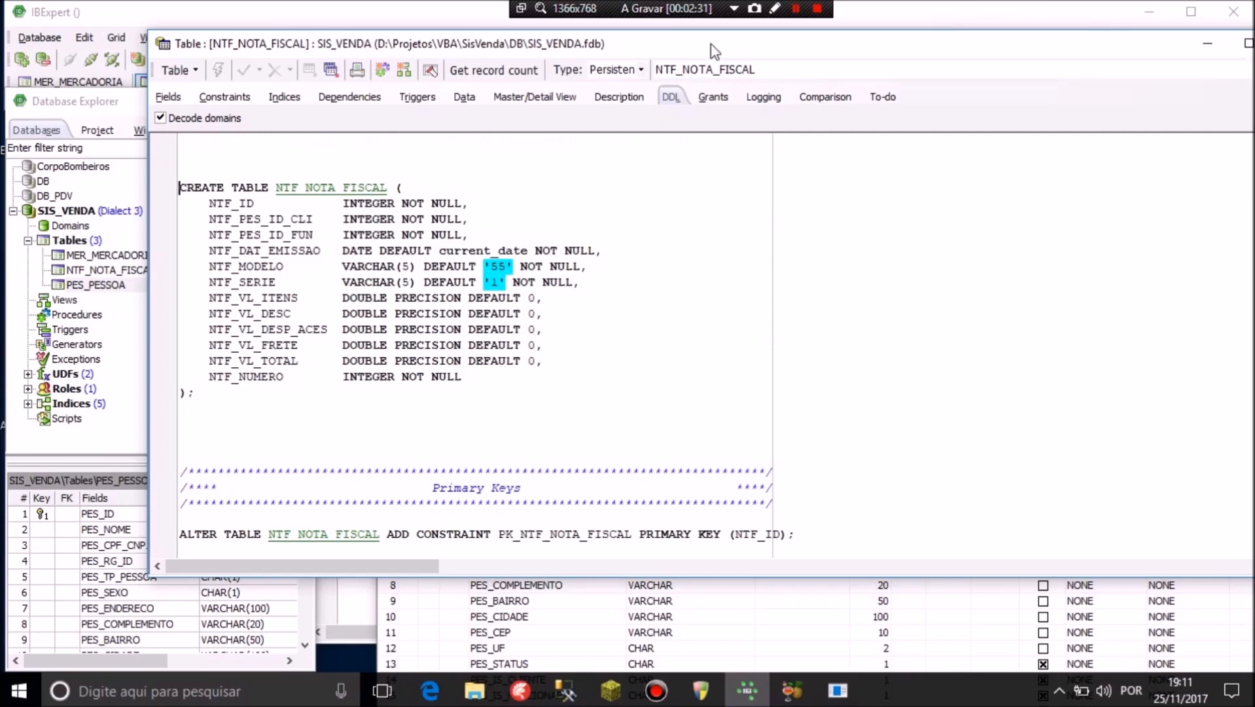
{"action": "left_click", "coordinate": [62, 242]}
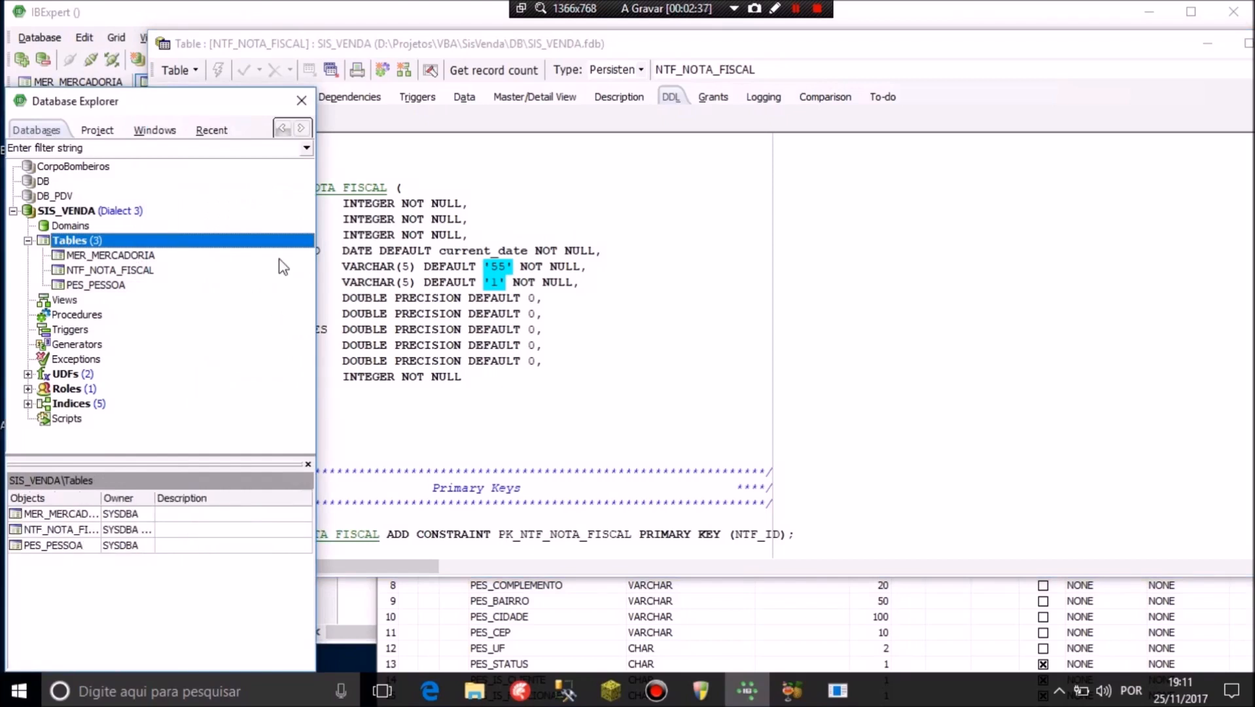
{"action": "left_click", "coordinate": [883, 202]}
{"action": "left_click_drag", "start_coordinate": [942, 42], "coordinate": [846, 36]}
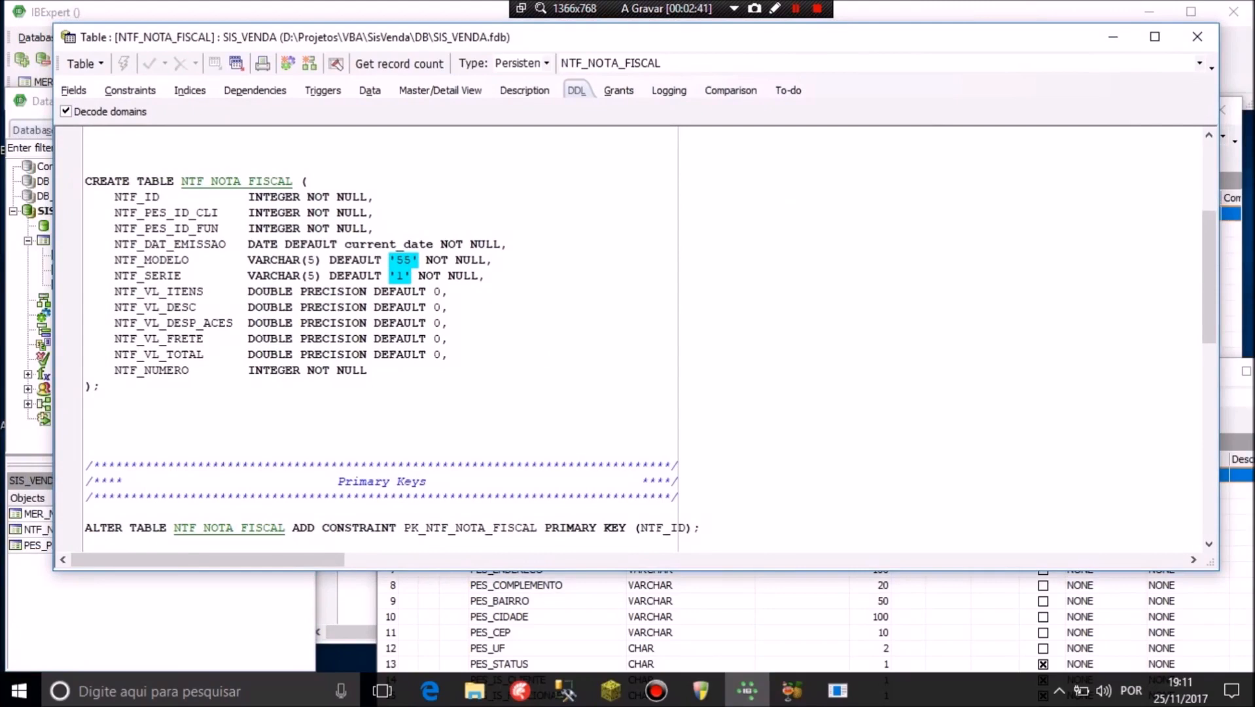
{"action": "left_click_drag", "start_coordinate": [1211, 261], "coordinate": [1203, 148]}
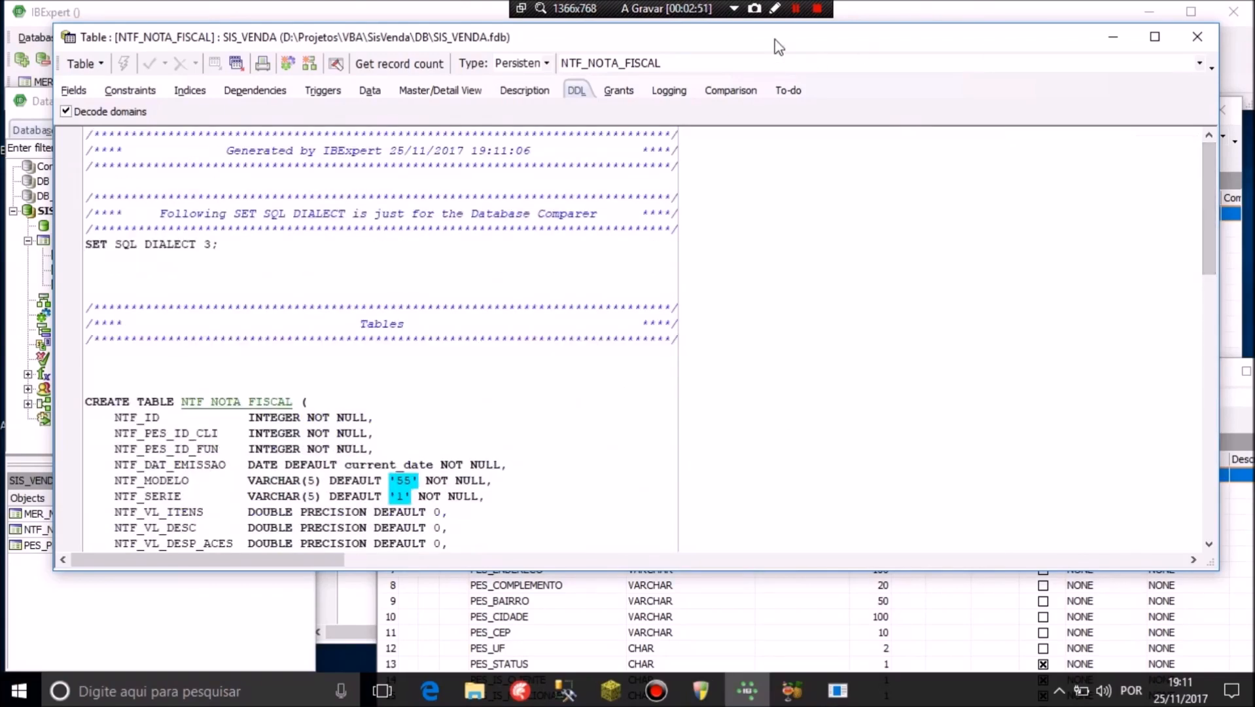
{"action": "left_click_drag", "start_coordinate": [802, 43], "coordinate": [882, 83]}
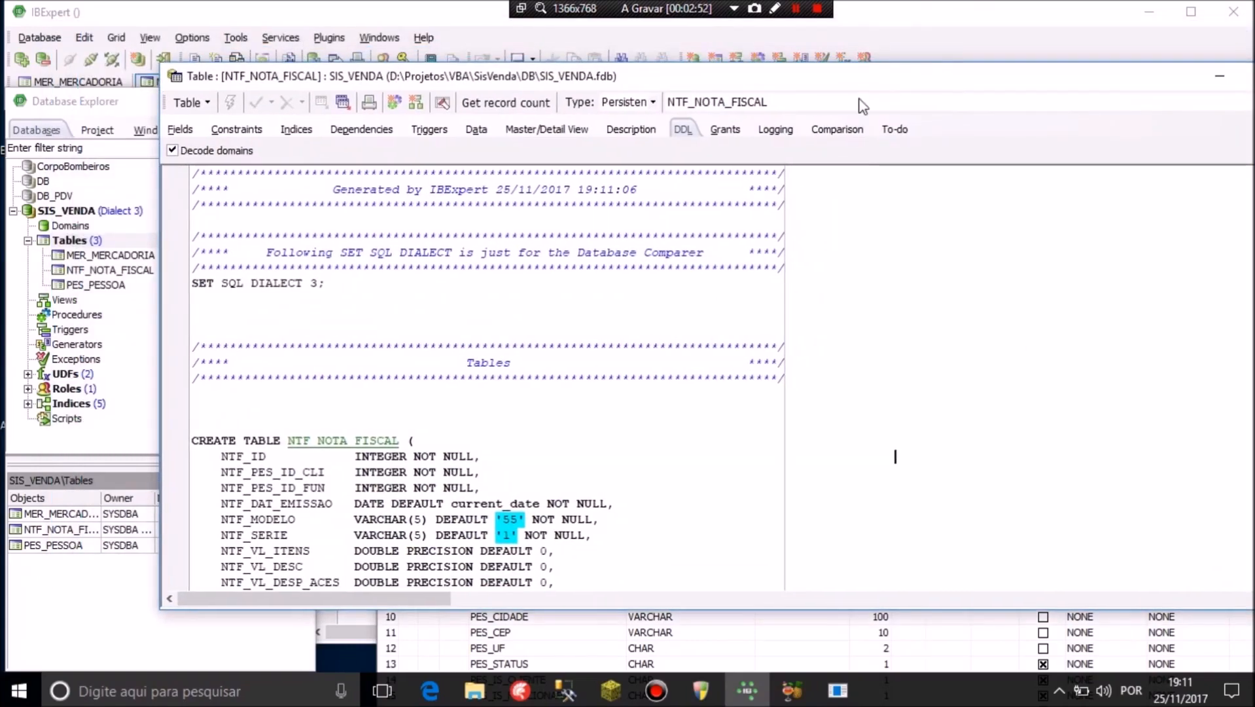
{"action": "left_click_drag", "start_coordinate": [1034, 89], "coordinate": [1001, 90]}
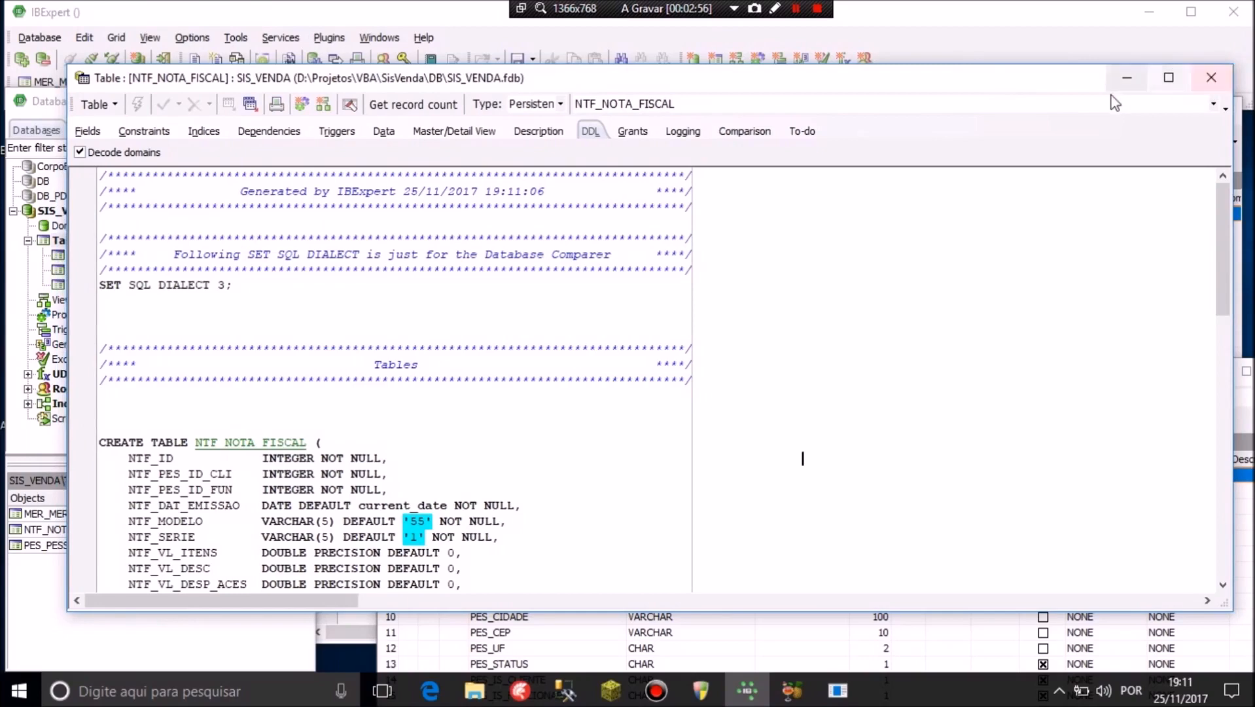
{"action": "left_click_drag", "start_coordinate": [1019, 81], "coordinate": [1025, 83]}
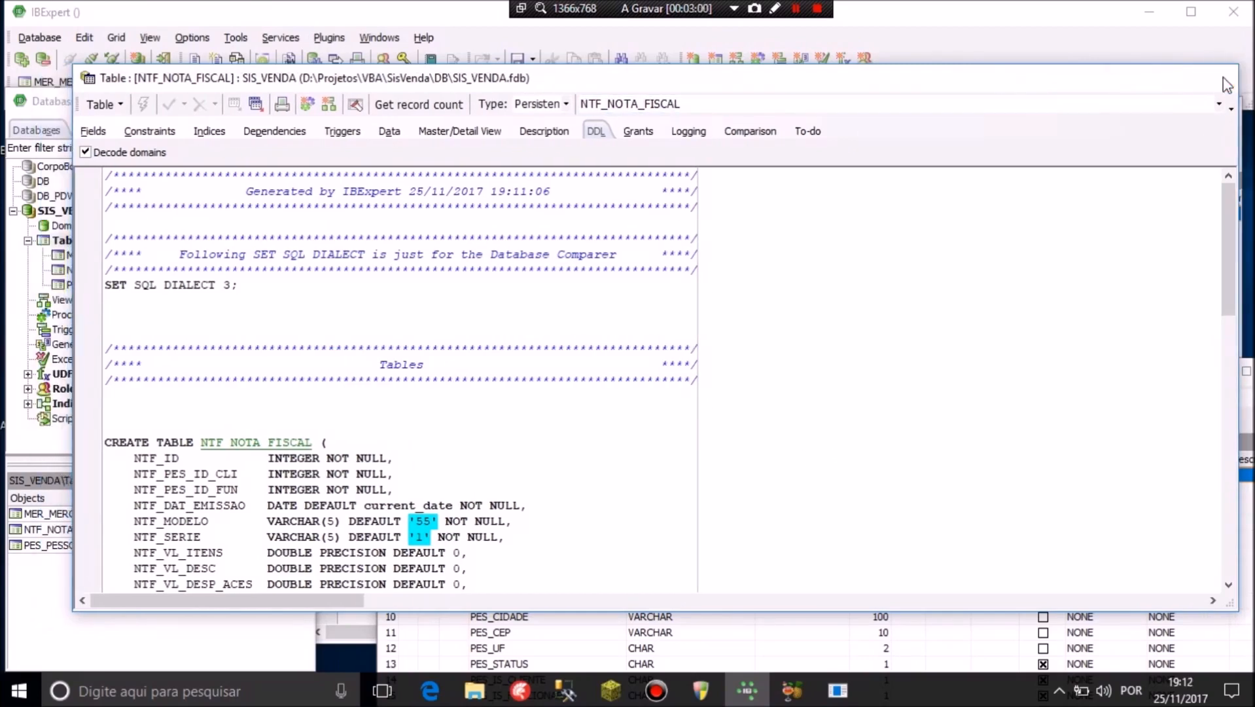
Close the NTF_NOTA_FISCAL, PES_PESSOA and MER_MERCADORIA table windows
{"action": "left_click", "coordinate": [1226, 79]}
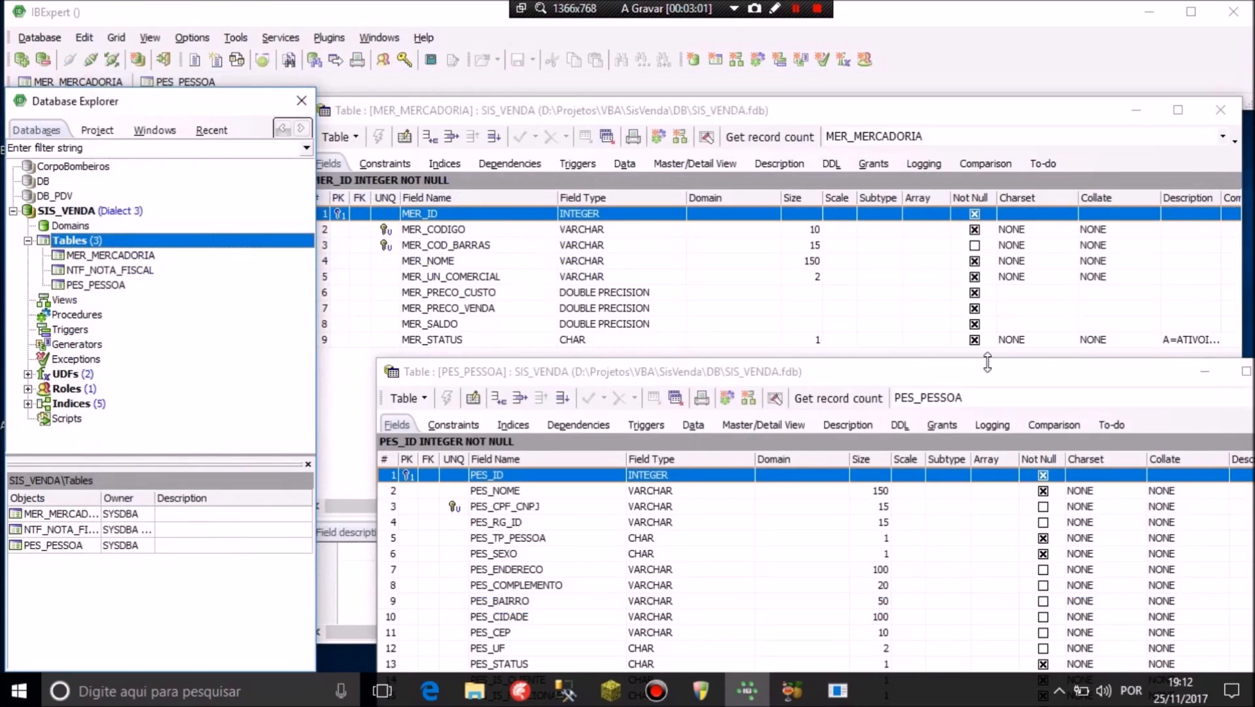
{"action": "left_click_drag", "start_coordinate": [925, 372], "coordinate": [815, 257]}
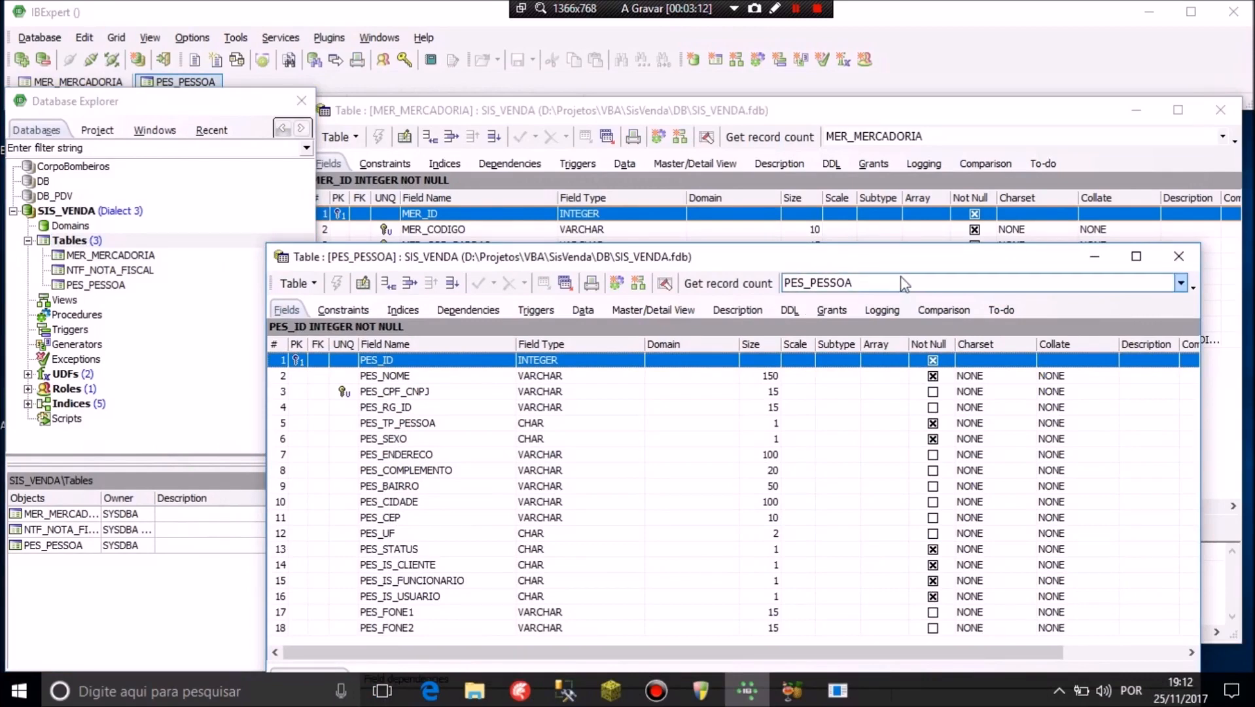
{"action": "left_click", "coordinate": [1178, 258]}
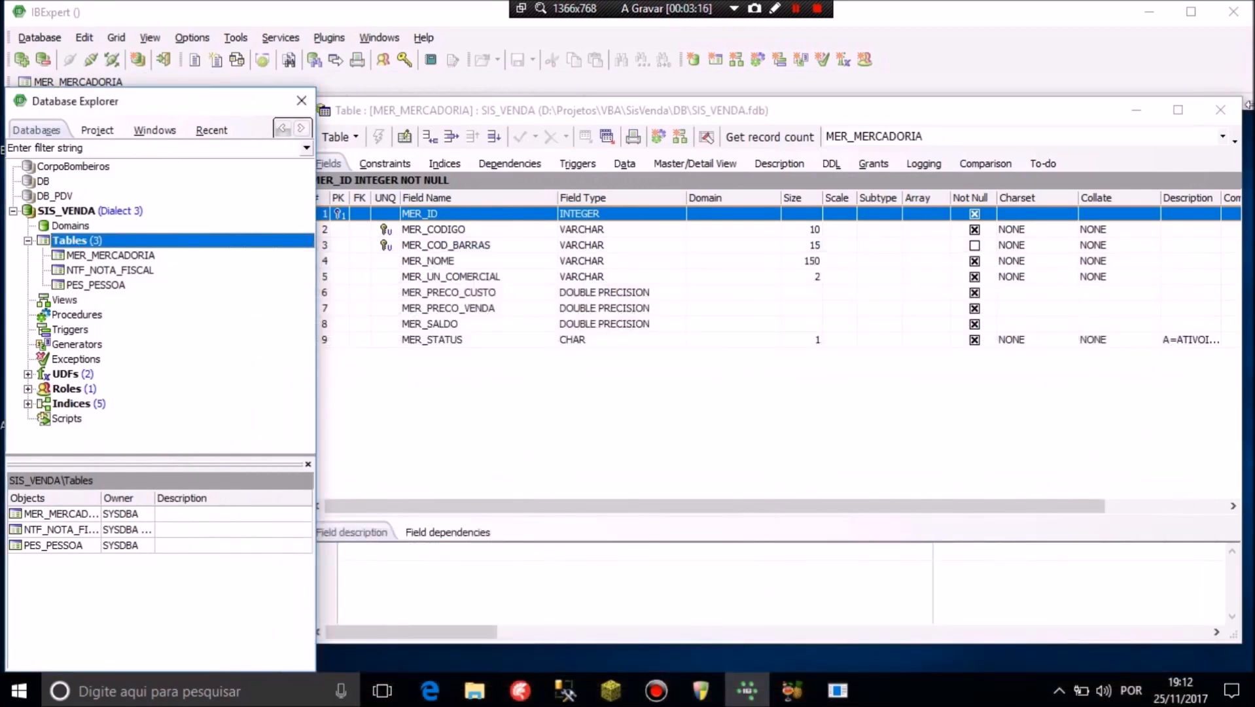
{"action": "left_click", "coordinate": [1219, 109]}
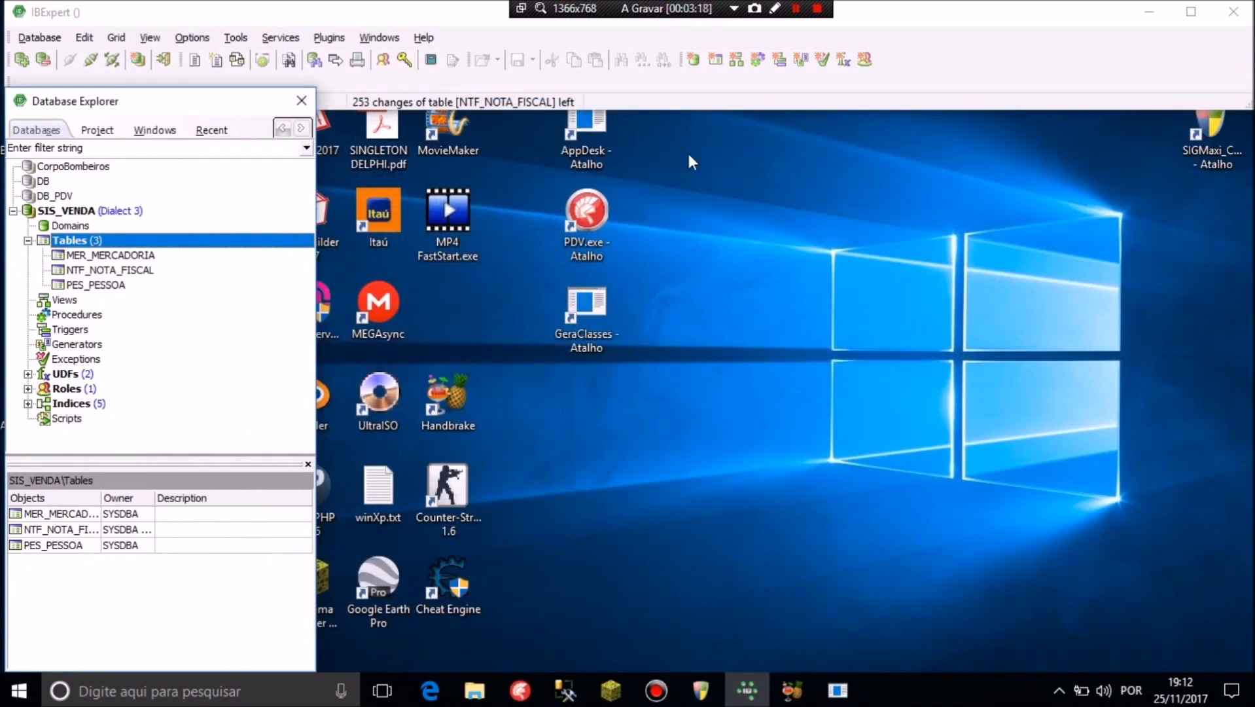